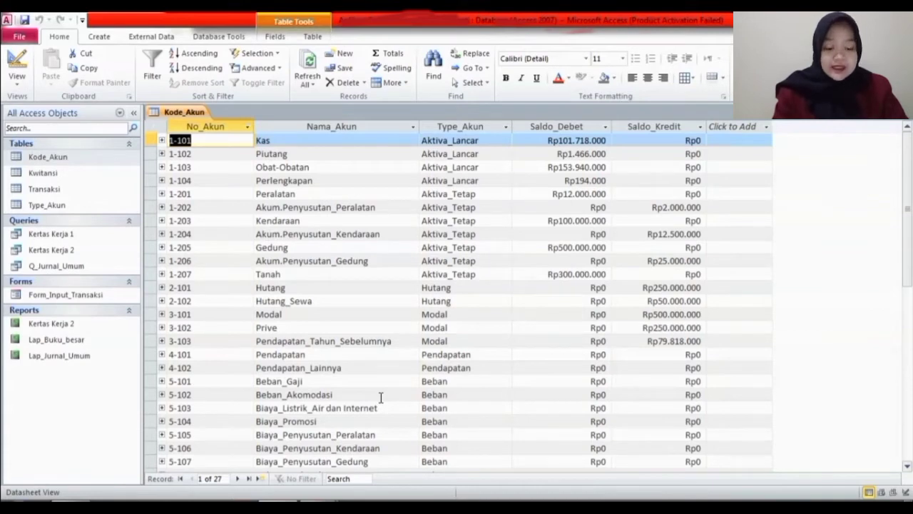
# - Close the Kode_Akun table and create a new design-view query based on the Kertas Kerja 2 query
pyautogui.click(907, 112)
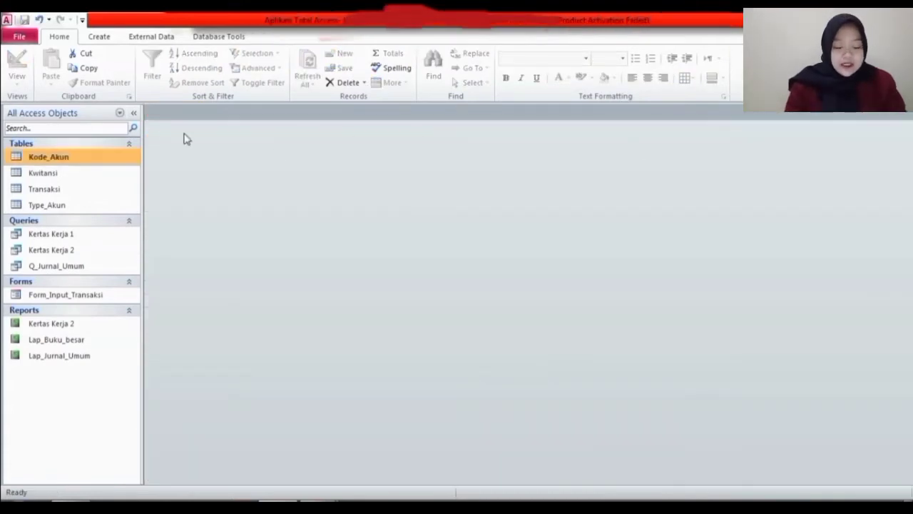
pyautogui.click(101, 38)
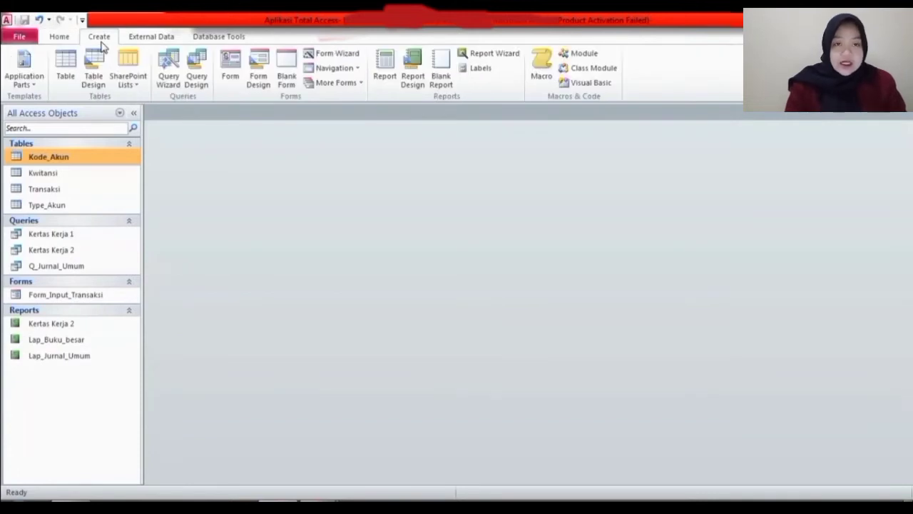
pyautogui.click(196, 71)
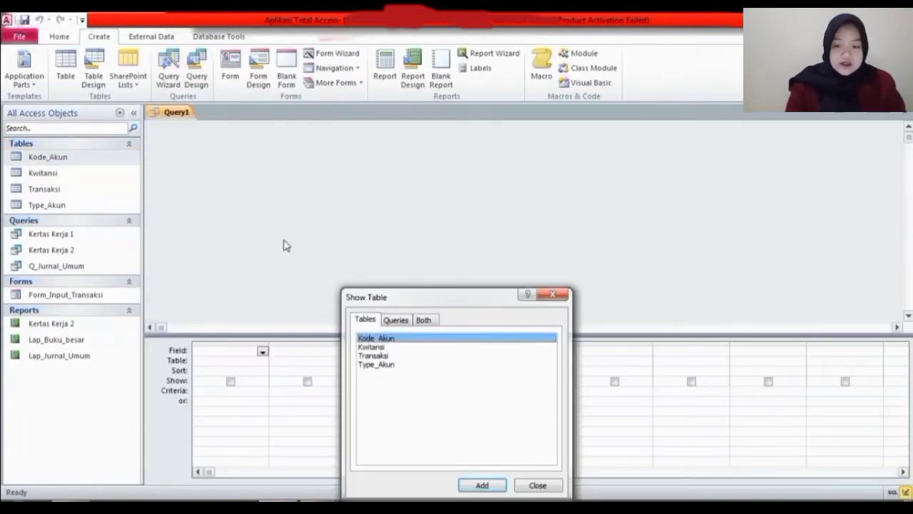
pyautogui.moveTo(473, 307); pyautogui.dragTo(723, 150)
pyautogui.click(654, 167)
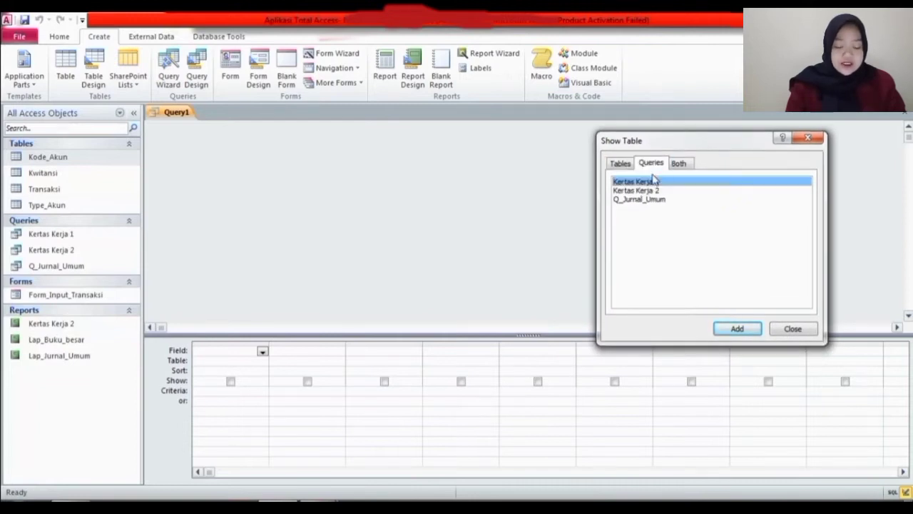
pyautogui.click(648, 190)
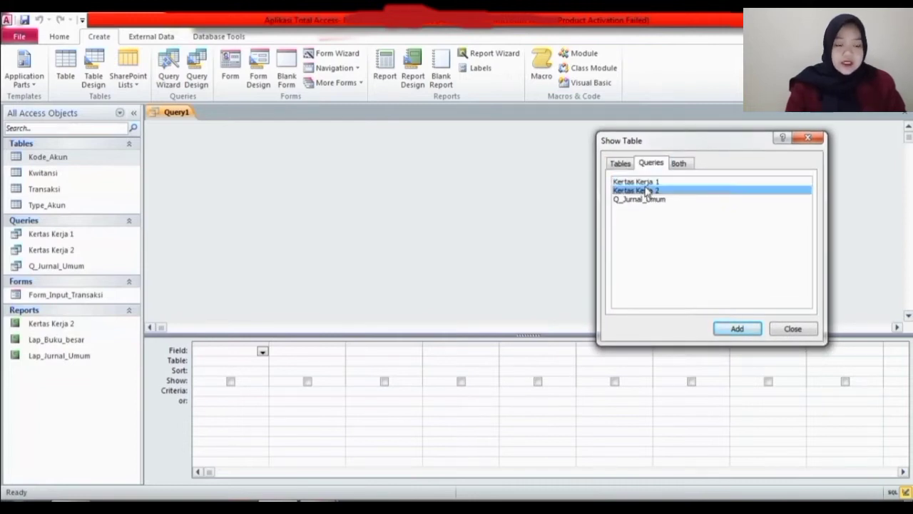
pyautogui.doubleClick(646, 190)
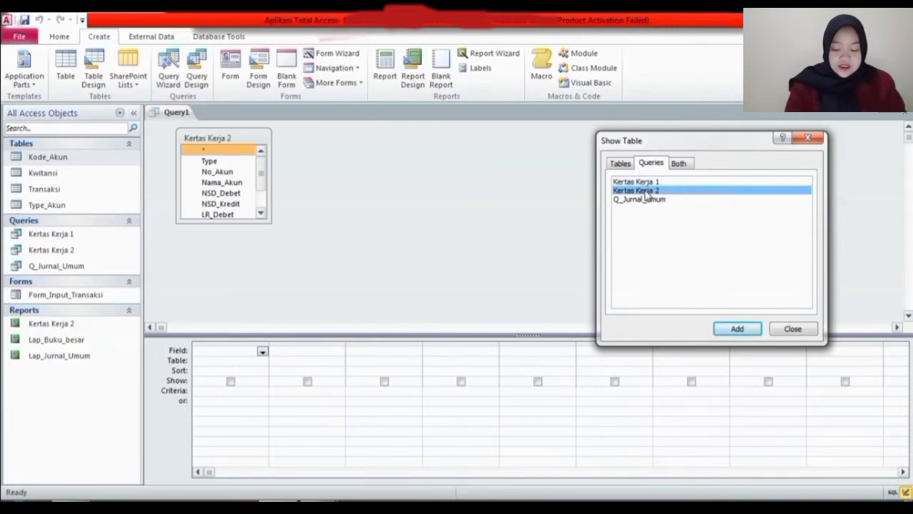
pyautogui.click(794, 328)
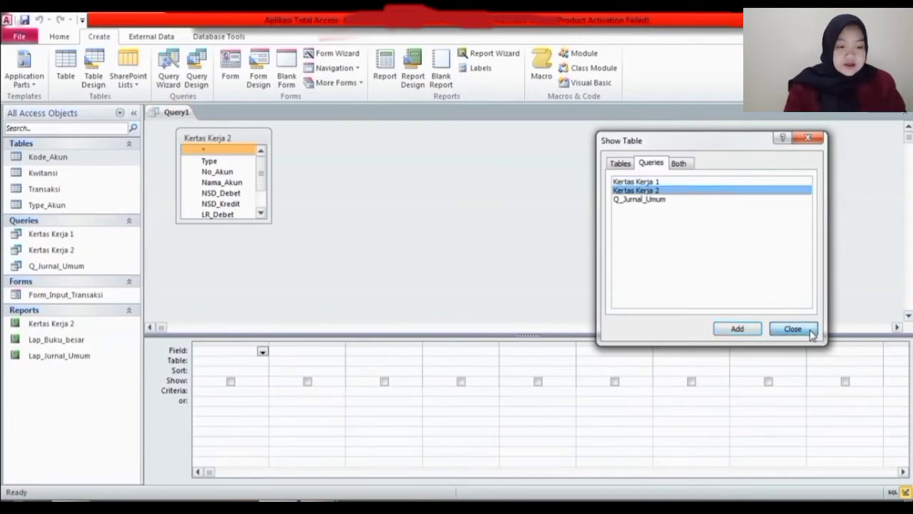
# - Add the Type, No_Akun, Nama_Akun, LR_Debet and LR_Kredit fields from Kertas Kerja 2 to the query grid
pyautogui.doubleClick(216, 162)
pyautogui.click(219, 172)
pyautogui.doubleClick(219, 172)
pyautogui.doubleClick(221, 182)
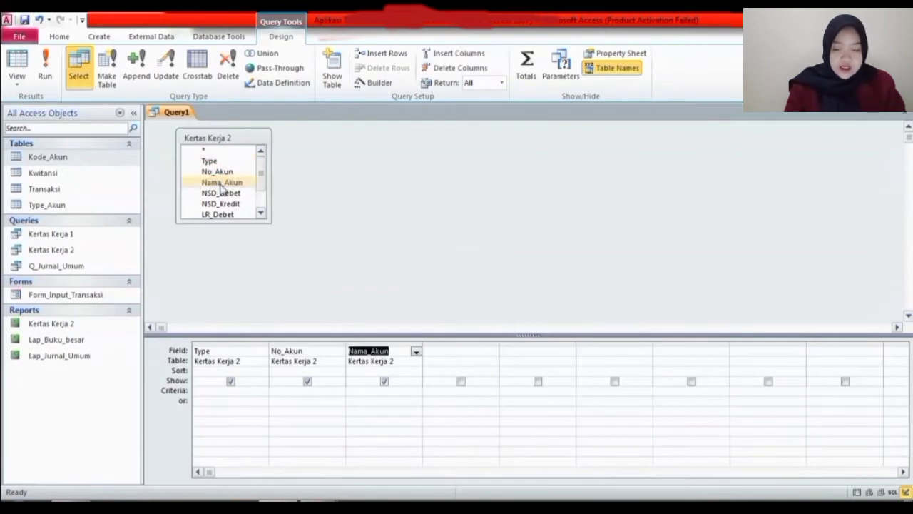
pyautogui.scroll(-1, 262, 175)
pyautogui.doubleClick(234, 180)
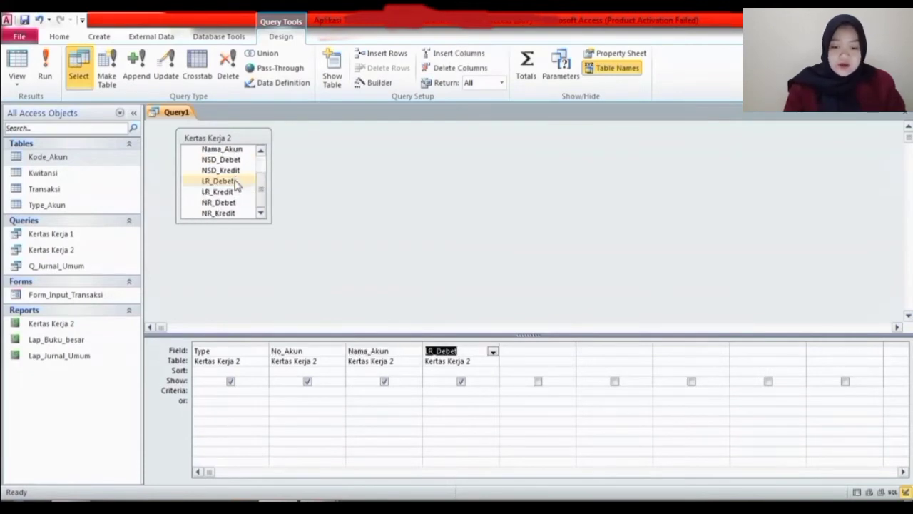
pyautogui.doubleClick(235, 194)
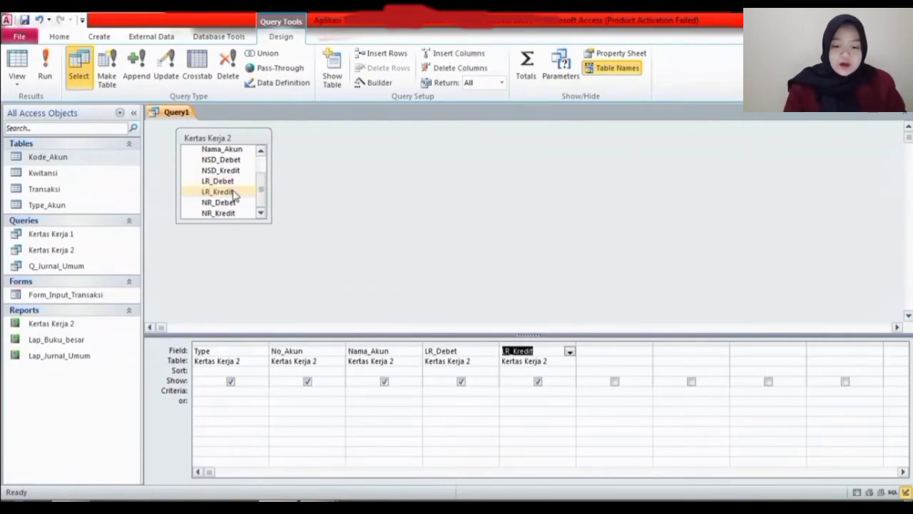
# - Set the format property of the LR_Debet field to Currency
pyautogui.click(442, 371)
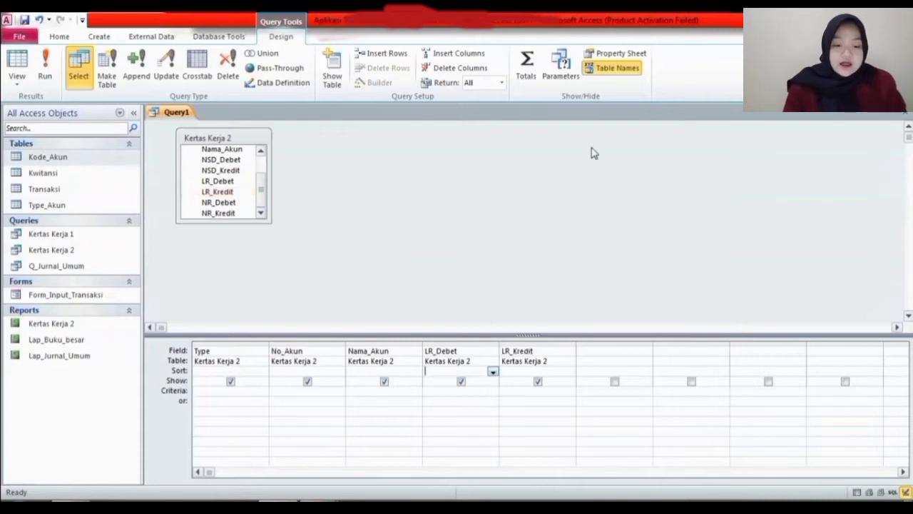
pyautogui.click(615, 56)
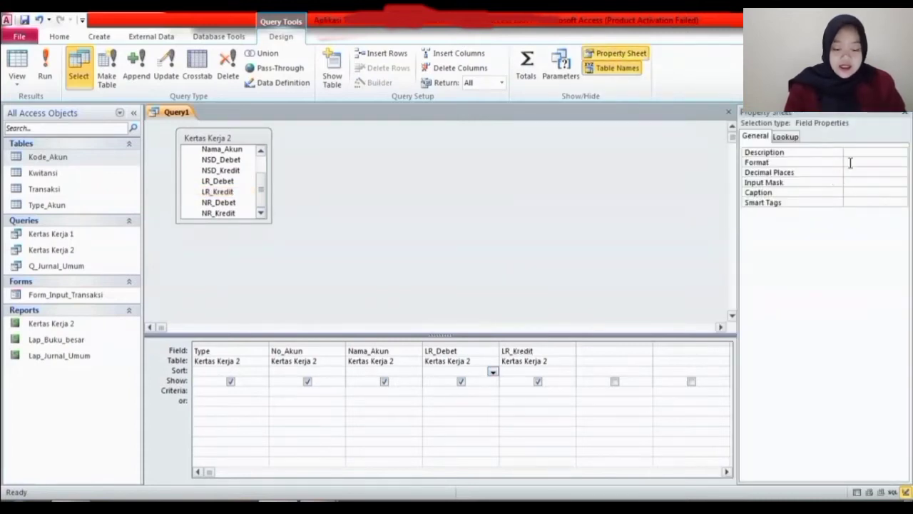
pyautogui.click(888, 162)
pyautogui.click(902, 163)
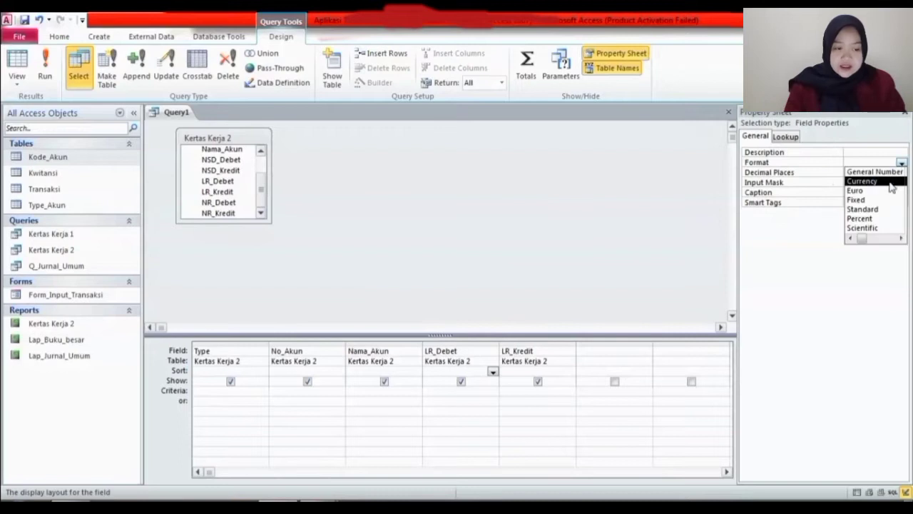
pyautogui.click(888, 183)
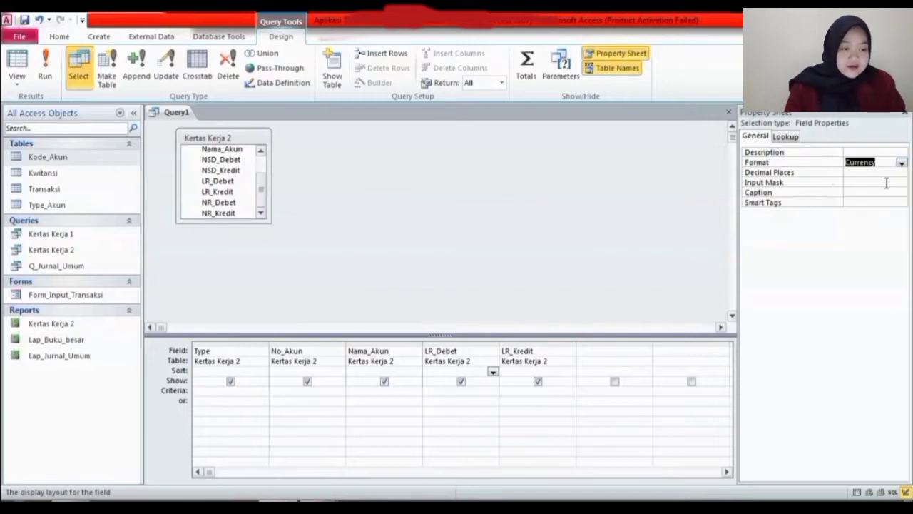
# - Set the LR_Kredit field's format to Currency and close the field properties
pyautogui.click(545, 369)
pyautogui.click(859, 164)
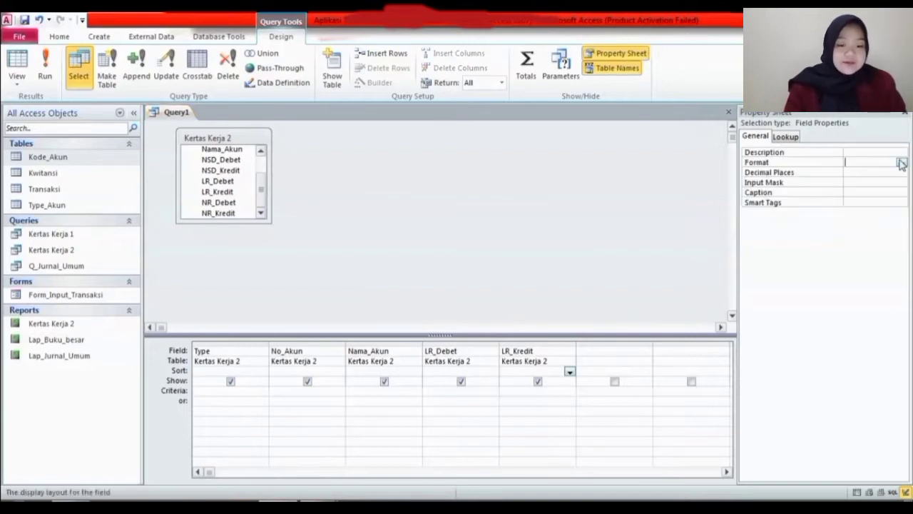
pyautogui.click(901, 163)
pyautogui.click(892, 182)
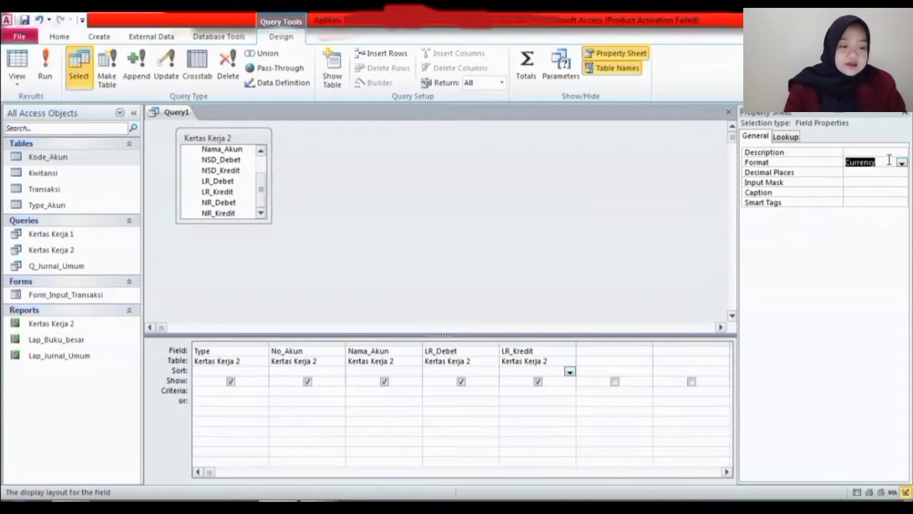
pyautogui.click(905, 114)
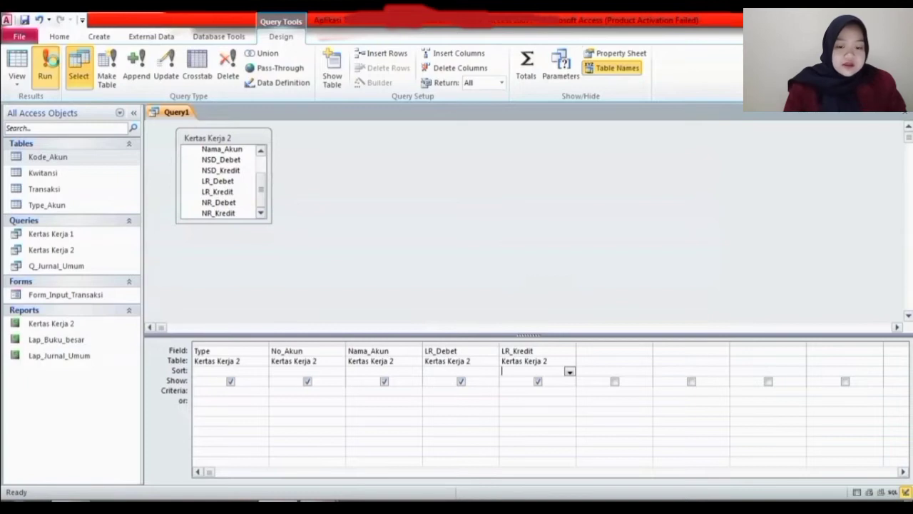
# - Run the query and widen the LR_Debet and LR_Kredit columns in the results
pyautogui.click(47, 67)
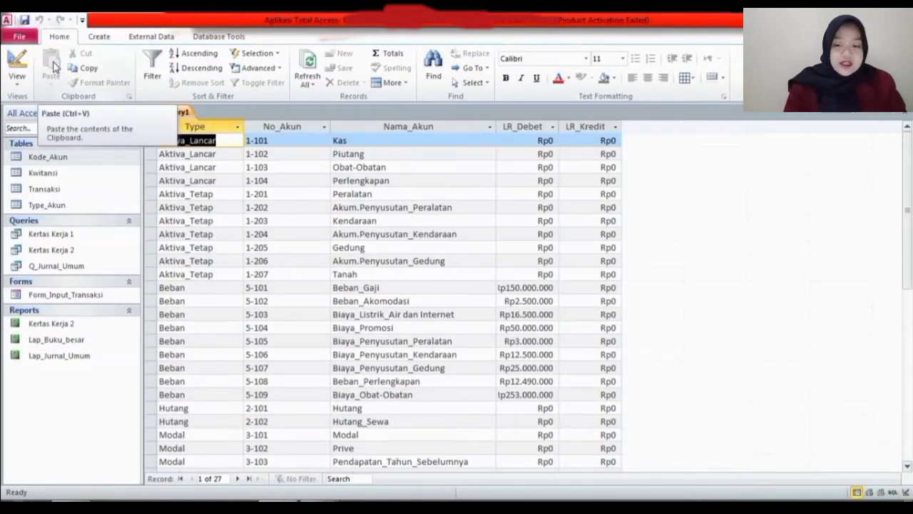
pyautogui.moveTo(560, 128); pyautogui.dragTo(573, 129)
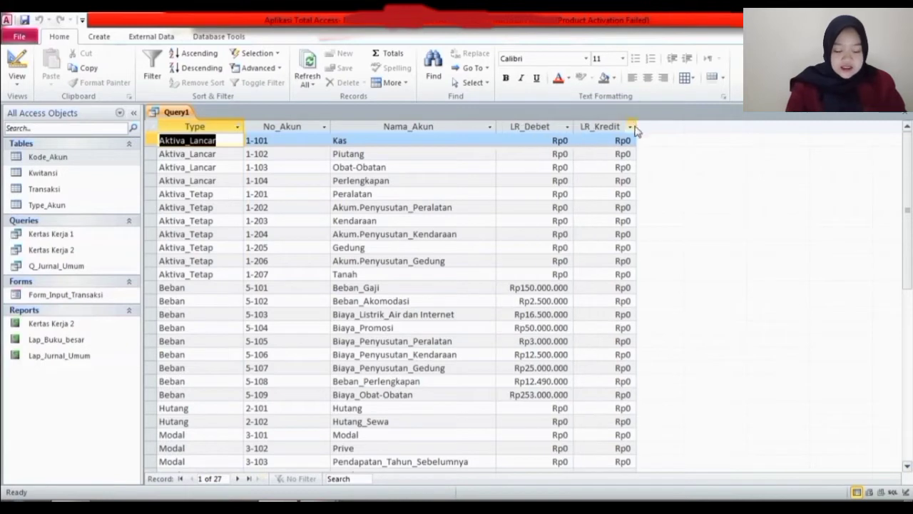
pyautogui.moveTo(635, 127); pyautogui.dragTo(645, 126)
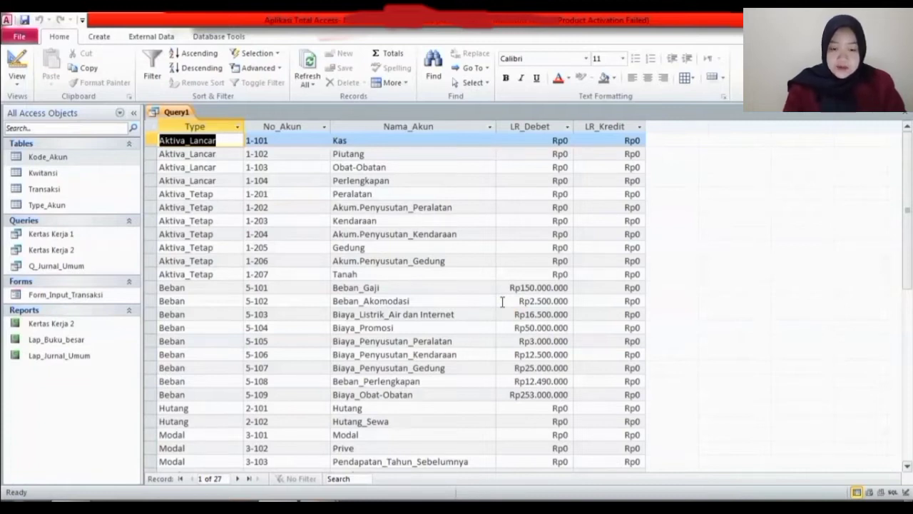
# - Return to the query design, set the Type field's criteria to "Pendapatan" and run the query
pyautogui.click(16, 61)
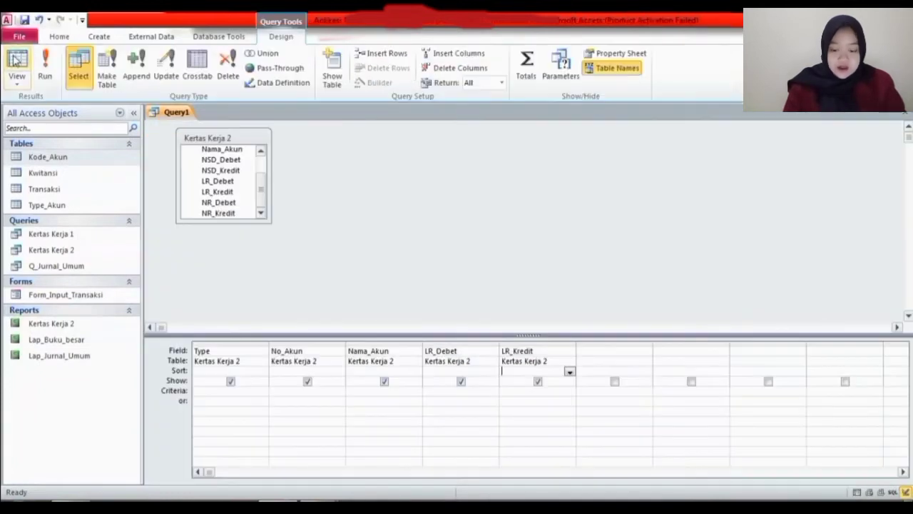
pyautogui.click(206, 390)
pyautogui.write('"R')
pyautogui.write('endapatan')
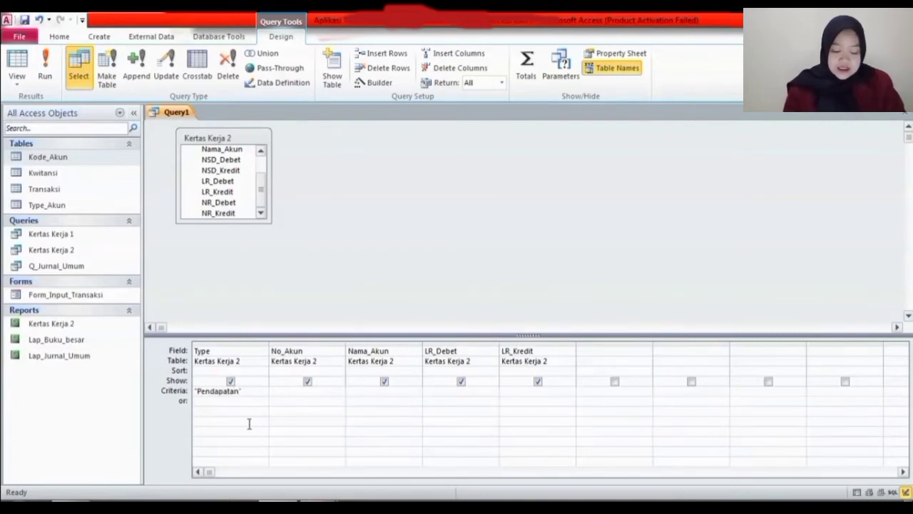
pyautogui.click(52, 69)
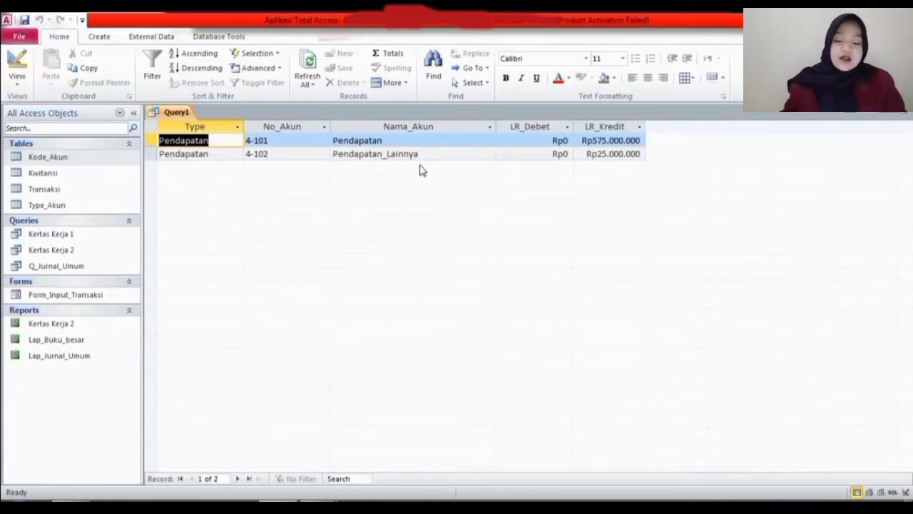
# - Close the query and save it under the name Query Pendapatan
pyautogui.click(906, 112)
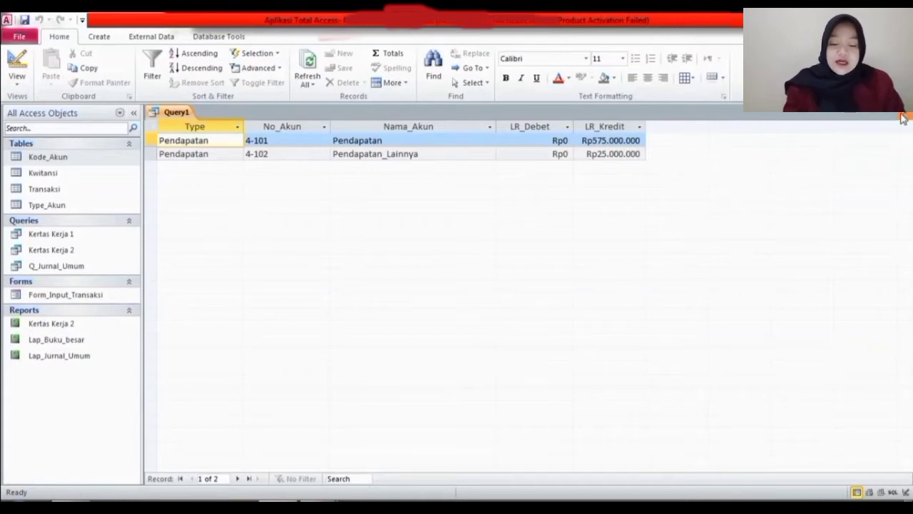
pyautogui.click(408, 296)
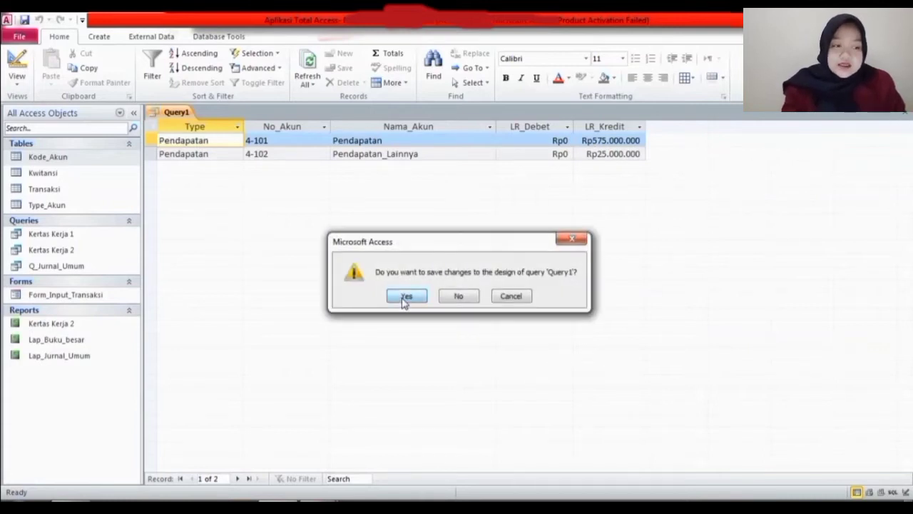
pyautogui.write('Q')
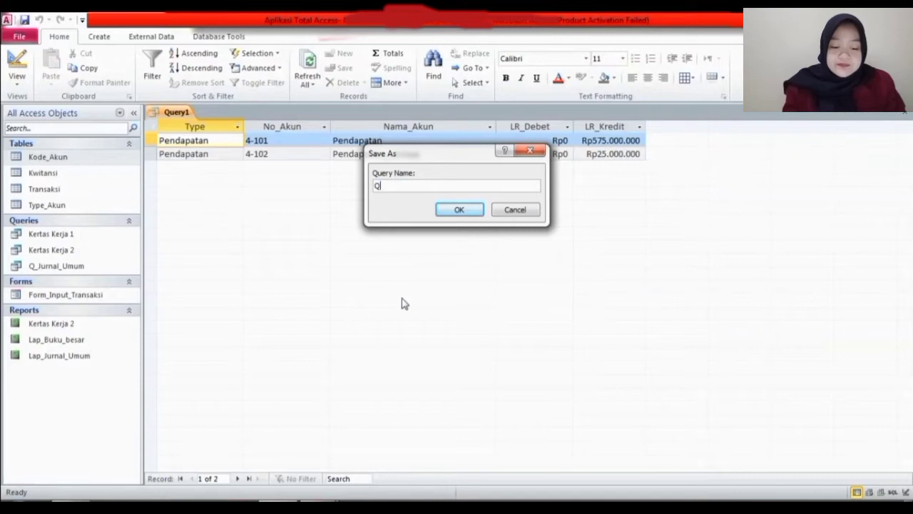
pyautogui.write('uer')
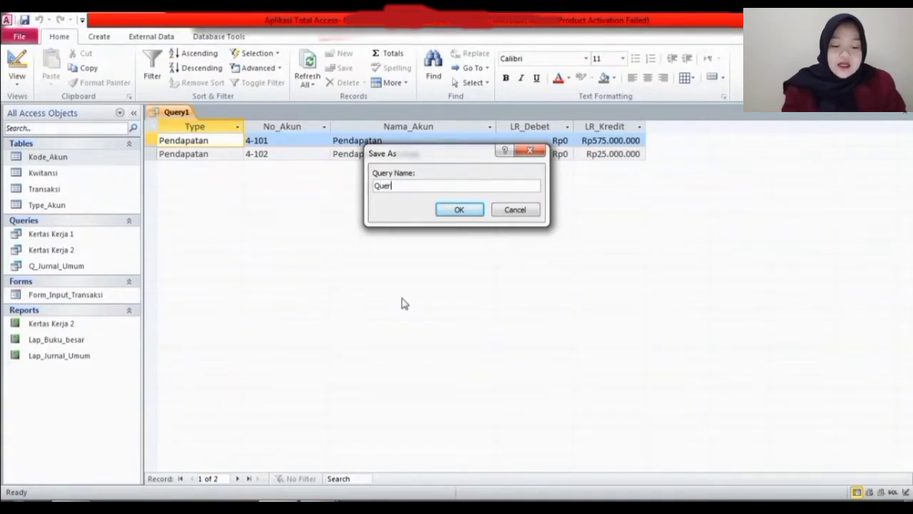
pyautogui.write('y Pendap')
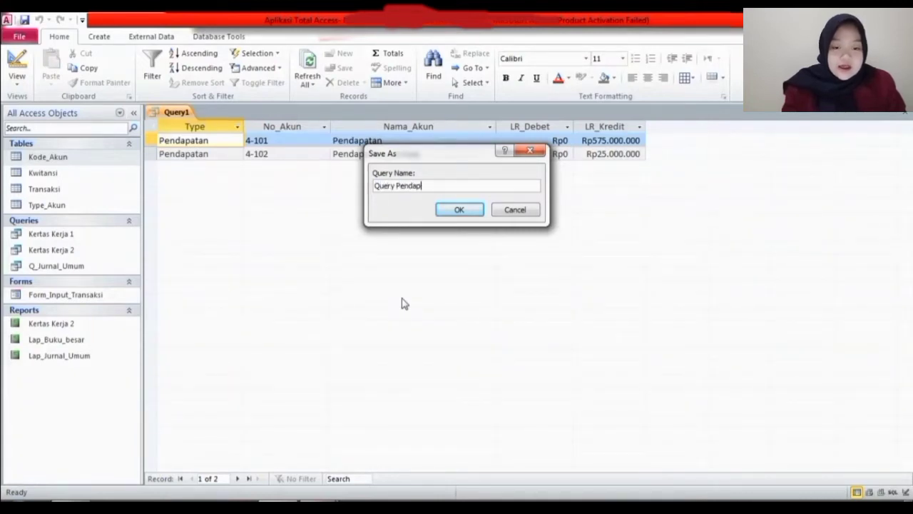
pyautogui.write('atan')
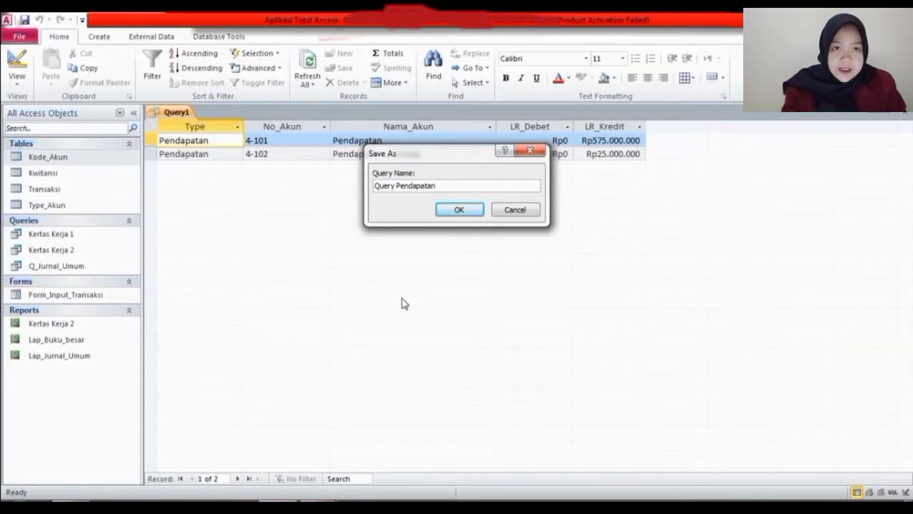
pyautogui.click(459, 209)
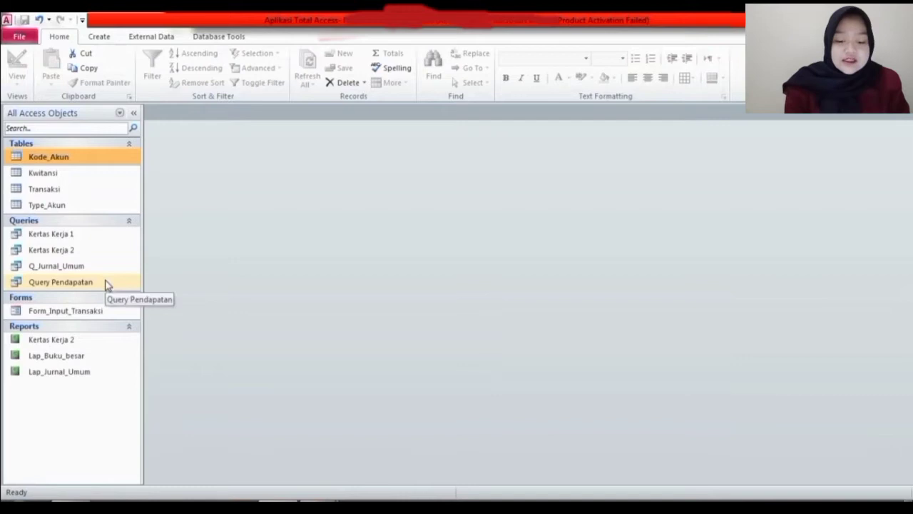
# - Open Query Pendapatan in design and duplicate it as a new query named Query Beban
pyautogui.doubleClick(105, 283)
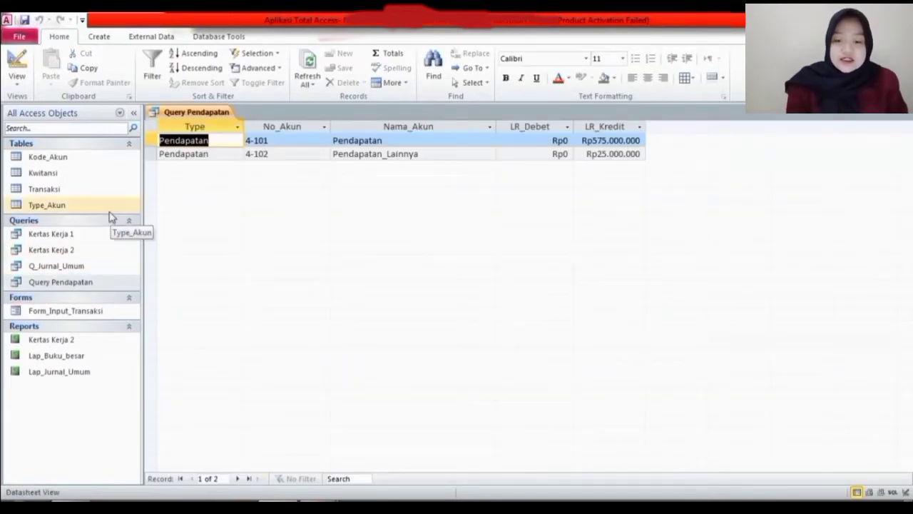
pyautogui.click(17, 62)
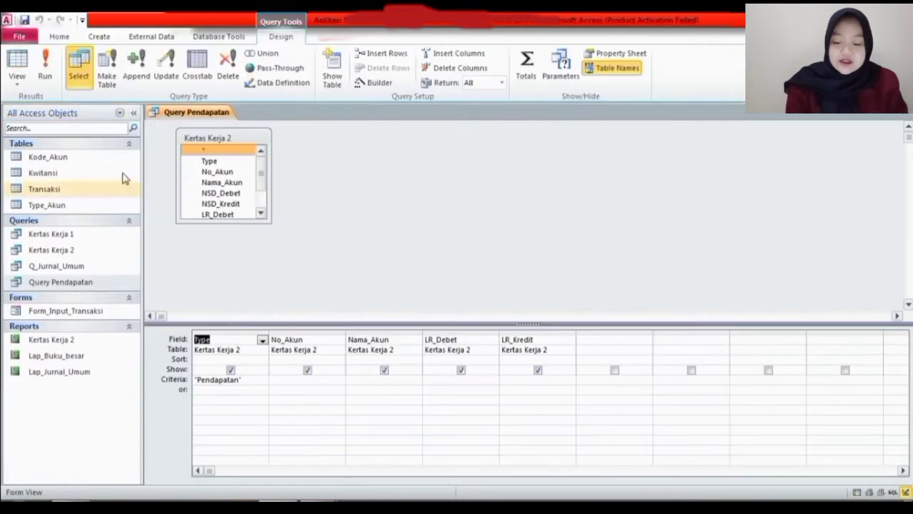
pyautogui.click(118, 284)
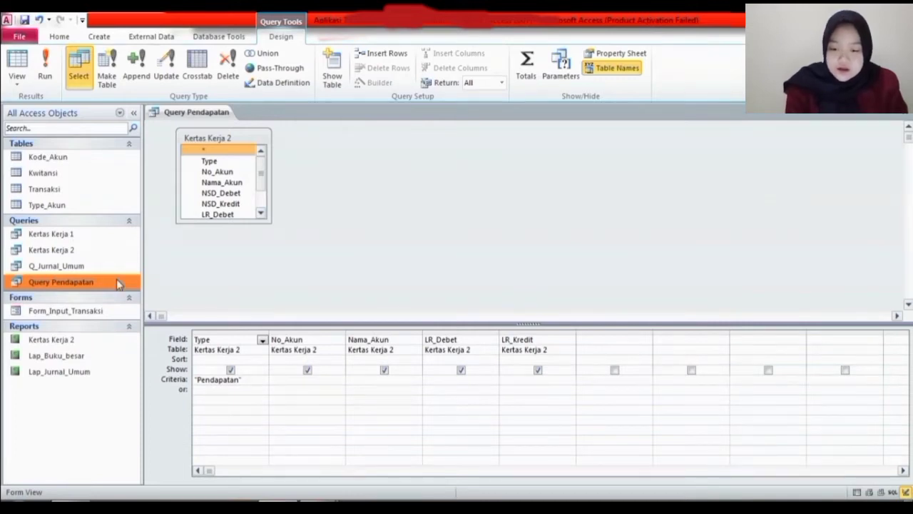
pyautogui.hotkey('ctrl', 'v')
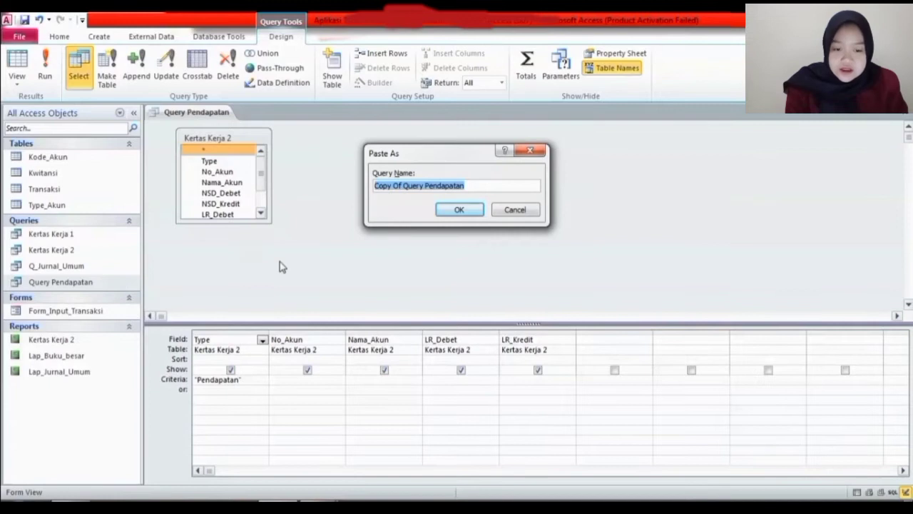
pyautogui.press('BackSpace')
pyautogui.write('Query ')
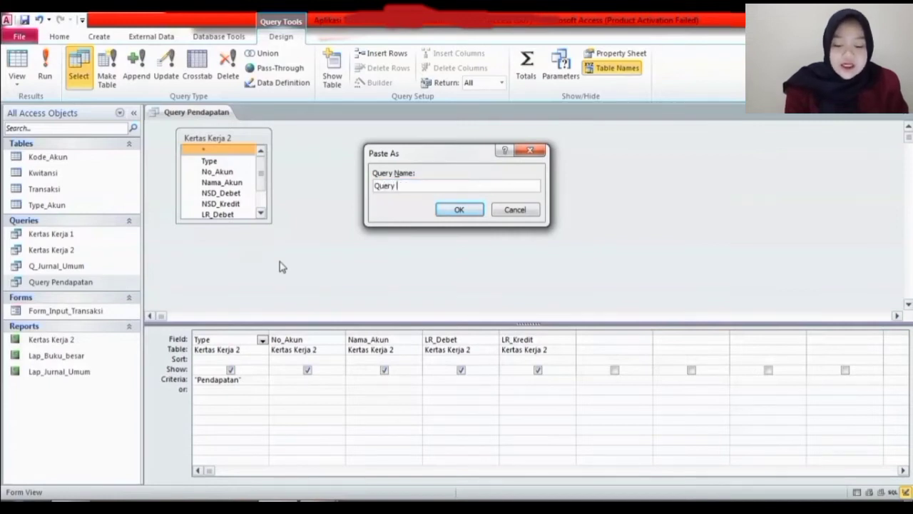
pyautogui.write('Beban')
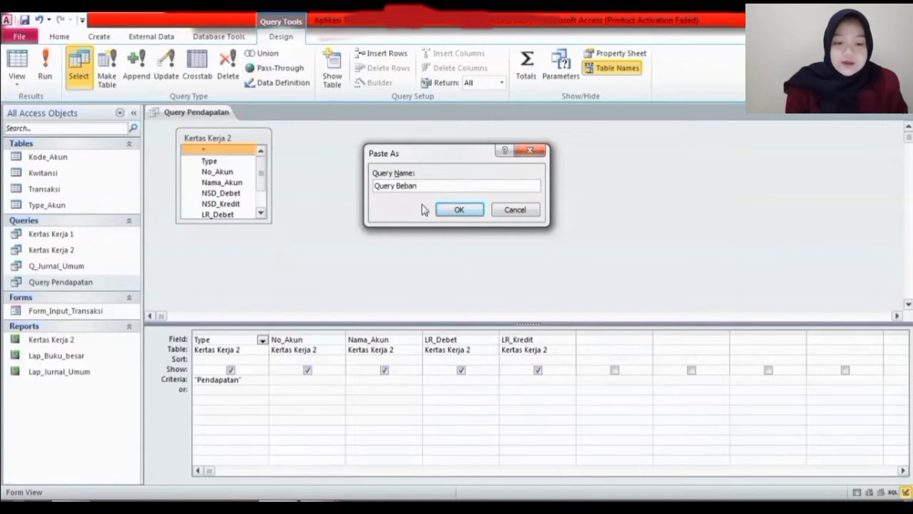
pyautogui.click(459, 208)
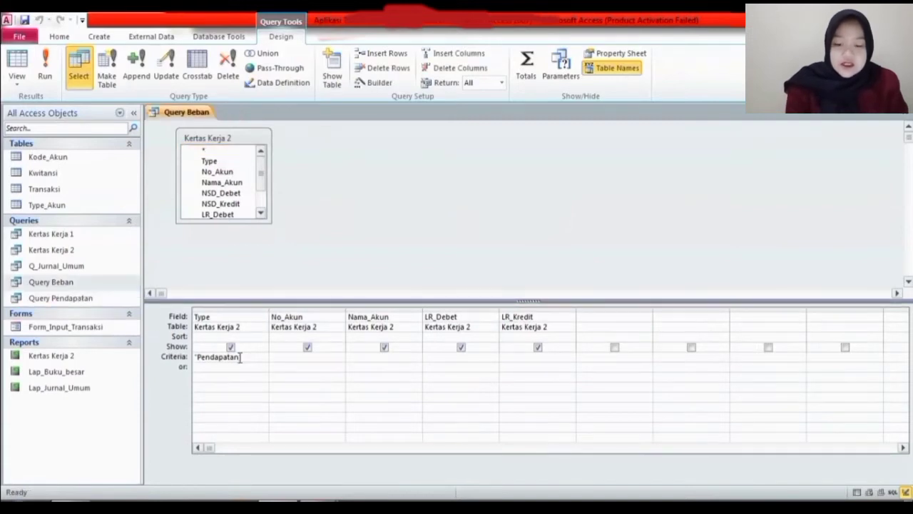
# - Replace the Type field's criteria in Query Beban with "Beban" and run the query
pyautogui.press('BackSpace')
pyautogui.press('BackSpace')
pyautogui.press('BackSpace')
pyautogui.press('BackSpace')
pyautogui.press('BackSpace')
pyautogui.press('BackSpace')
pyautogui.press('BackSpace')
pyautogui.press('BackSpace')
pyautogui.press('BackSpace')
pyautogui.press('BackSpace')
pyautogui.press('BackSpace')
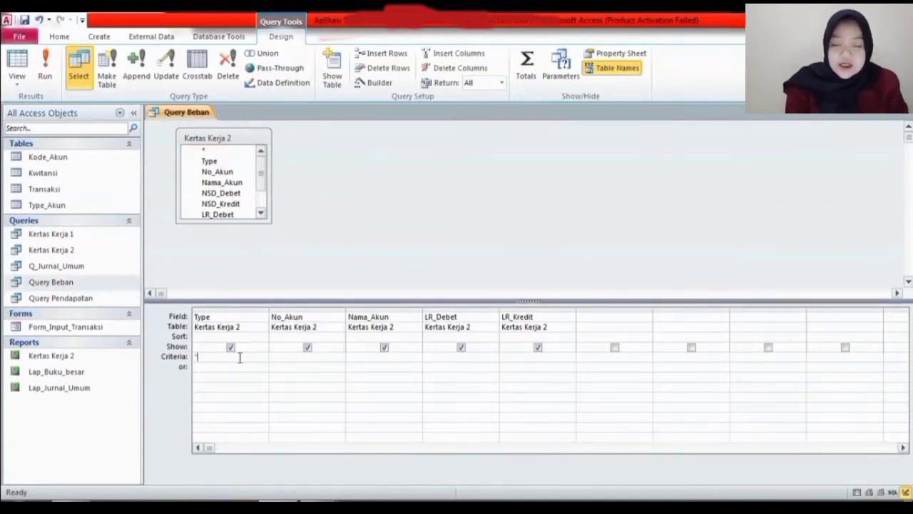
pyautogui.write('beb')
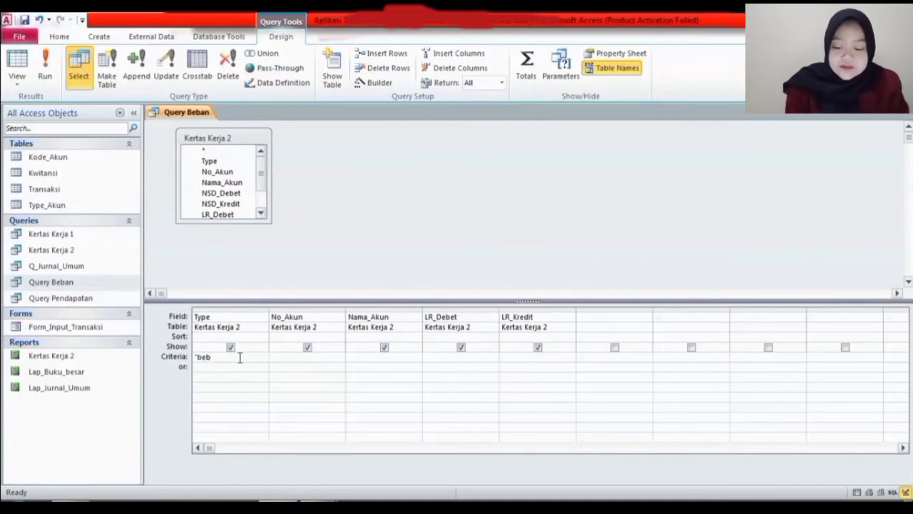
pyautogui.press('BackSpace')
pyautogui.press('BackSpace')
pyautogui.press('BackSpace')
pyautogui.write('Beban')
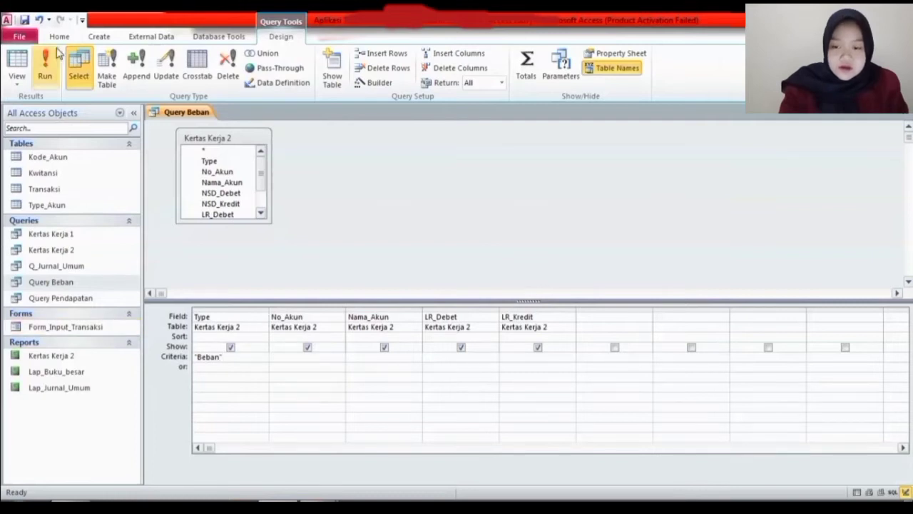
pyautogui.click(47, 67)
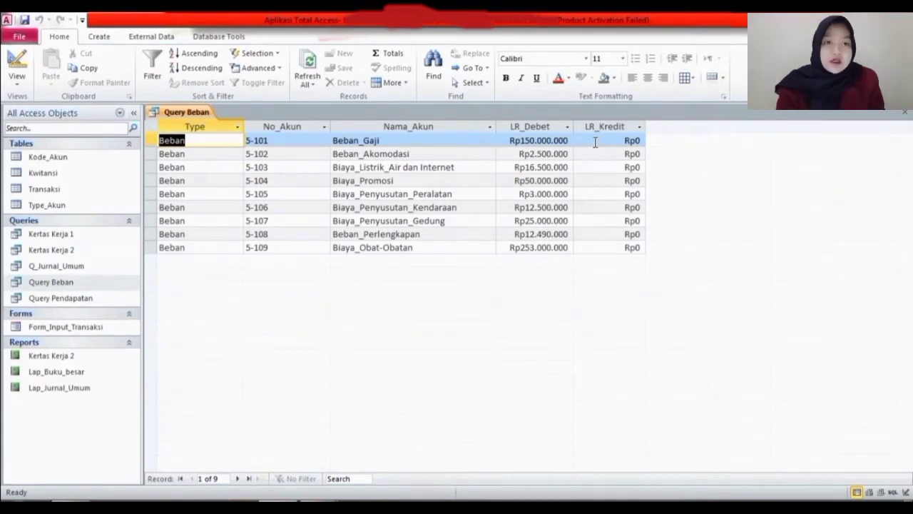
# - Return to the query design and duplicate Query Beban as a new query named Query Laba Rugi Bersih
pyautogui.click(16, 68)
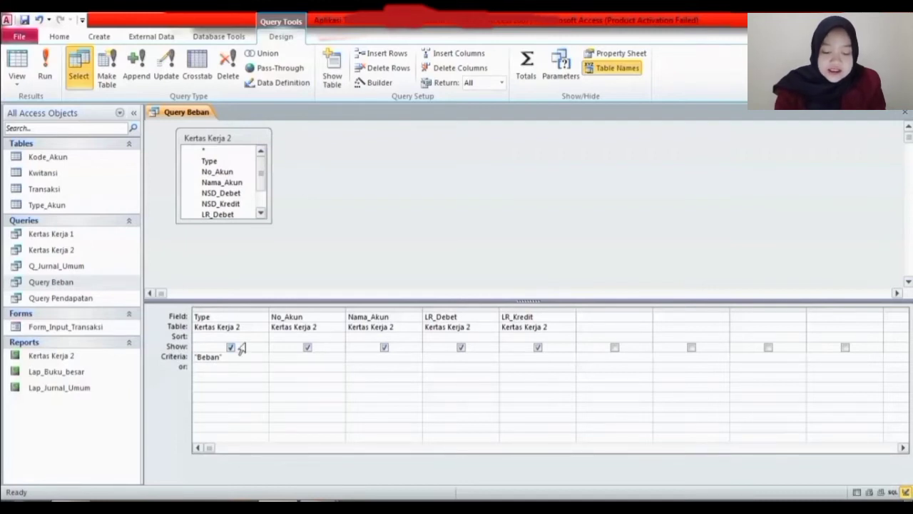
pyautogui.click(124, 287)
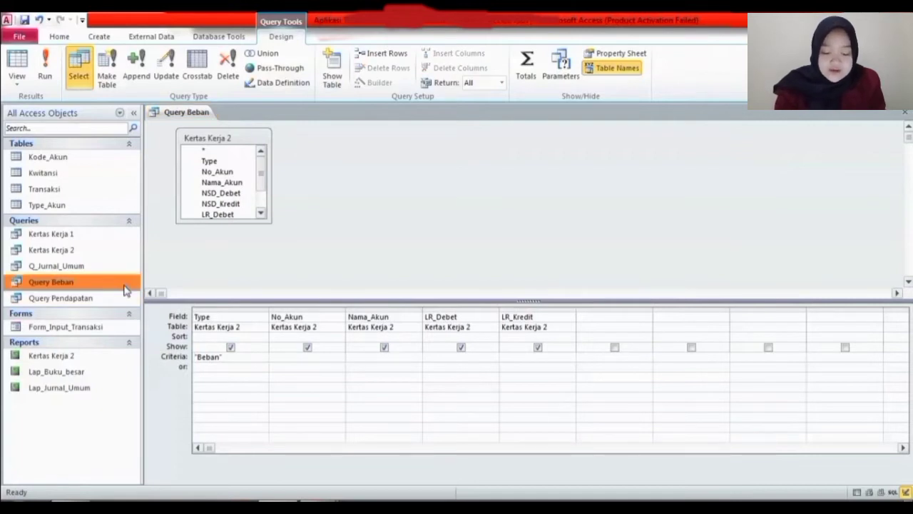
pyautogui.hotkey('ctrl', 'v')
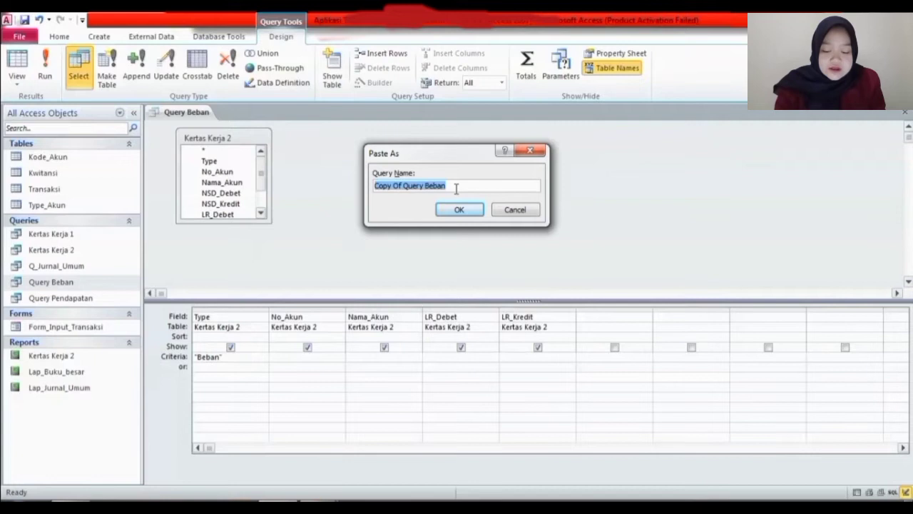
pyautogui.write('Query Laba Rugi Ber')
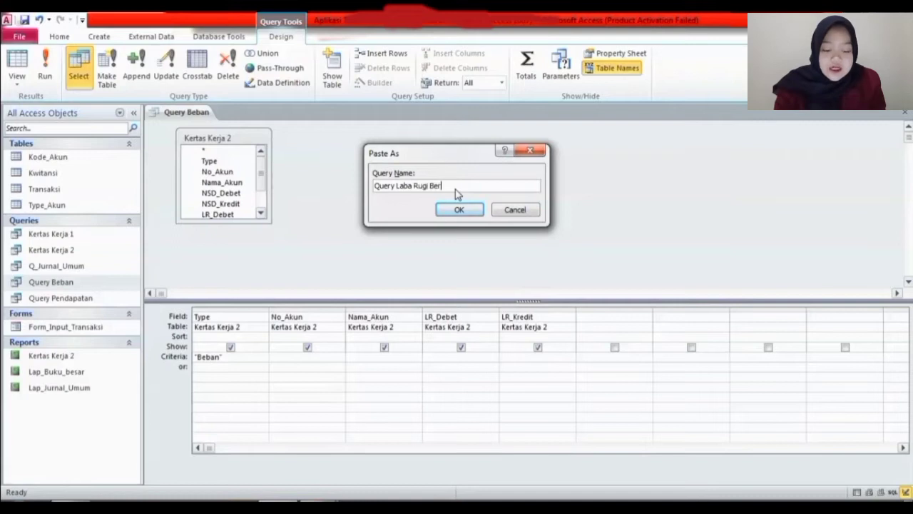
pyautogui.click(463, 210)
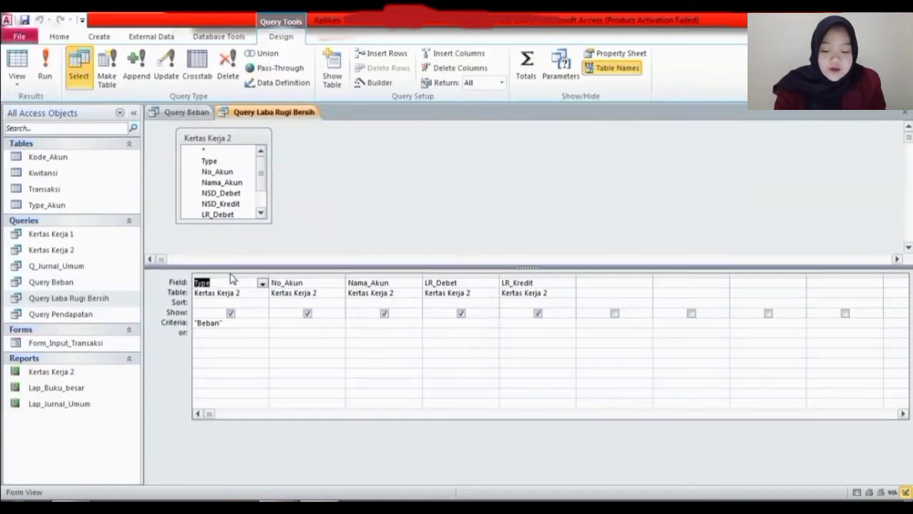
# - Remove the Type, No_Akun and Nama_Akun fields from the design of Query Laba Rugi Bersih
pyautogui.click(230, 278)
pyautogui.rightClick(230, 278)
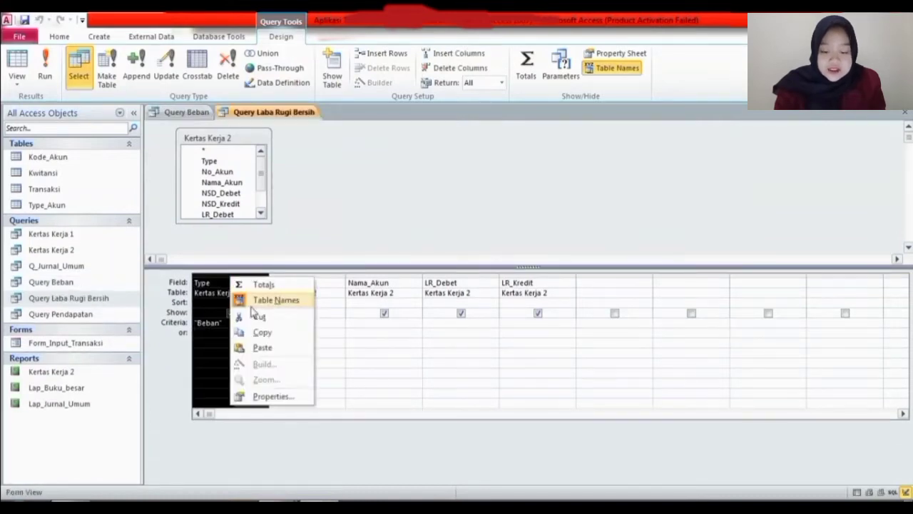
pyautogui.click(258, 317)
pyautogui.click(233, 276)
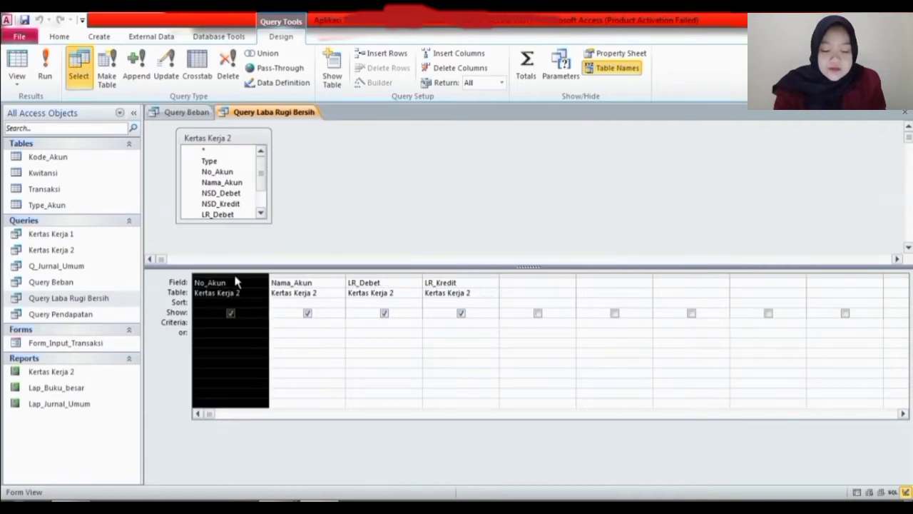
pyautogui.rightClick(233, 279)
pyautogui.click(258, 317)
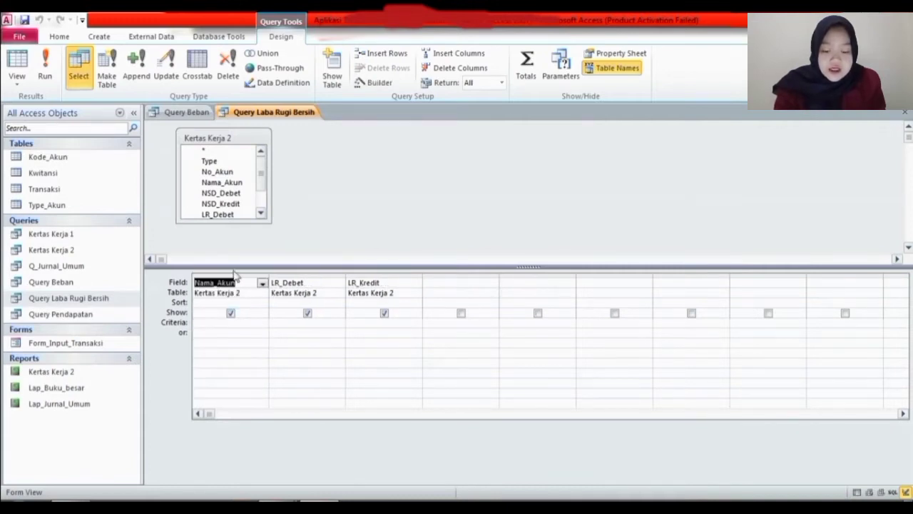
pyautogui.click(234, 276)
pyautogui.rightClick(235, 280)
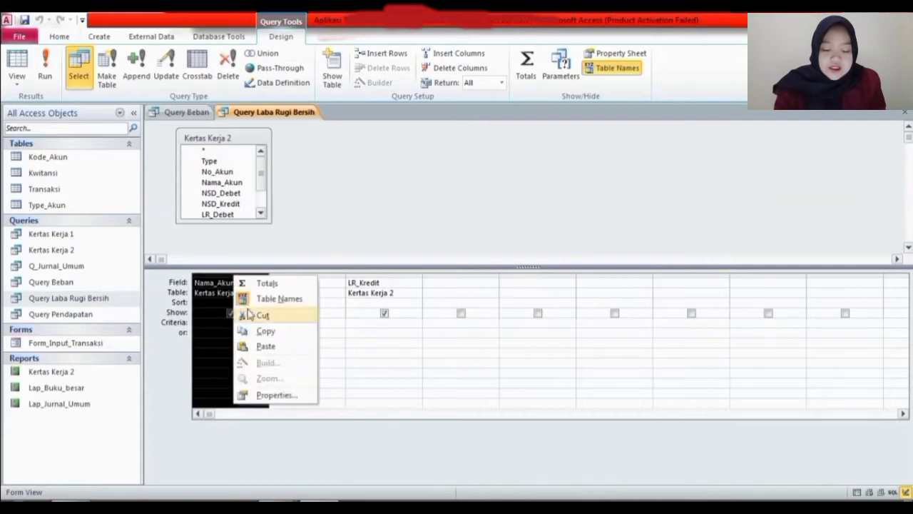
pyautogui.click(258, 316)
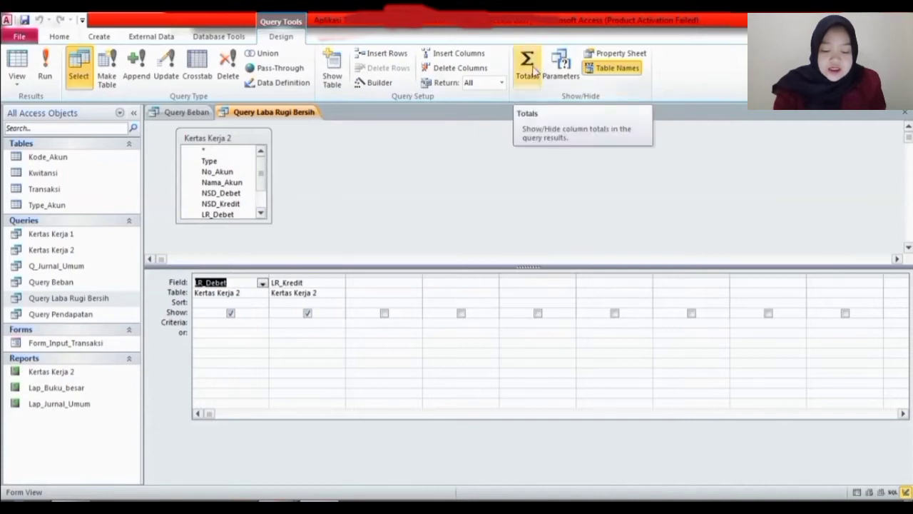
# - Turn on totals for the query and set both LR_Debet and LR_Kredit to Sum
pyautogui.click(528, 71)
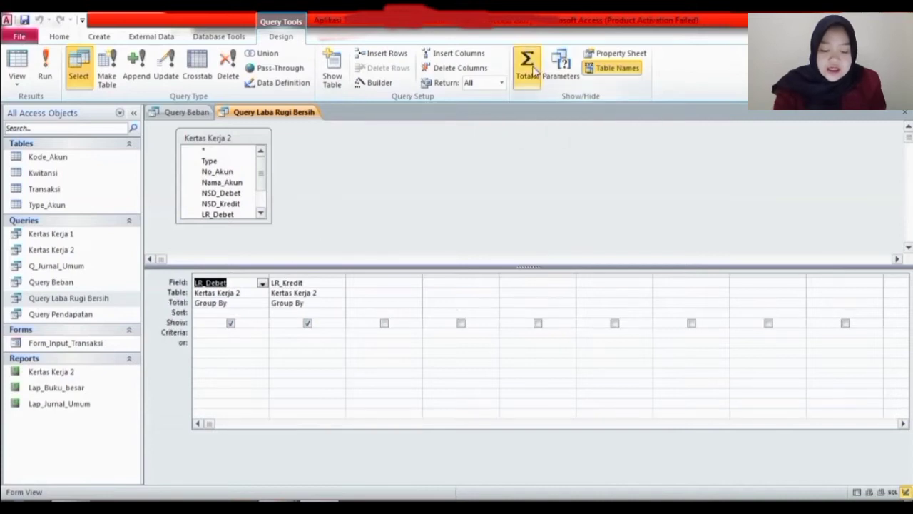
pyautogui.click(247, 304)
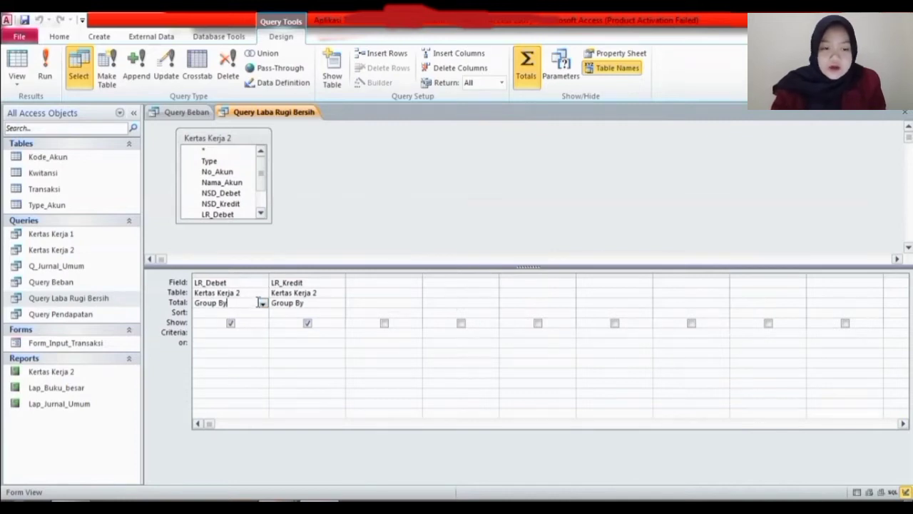
pyautogui.click(263, 304)
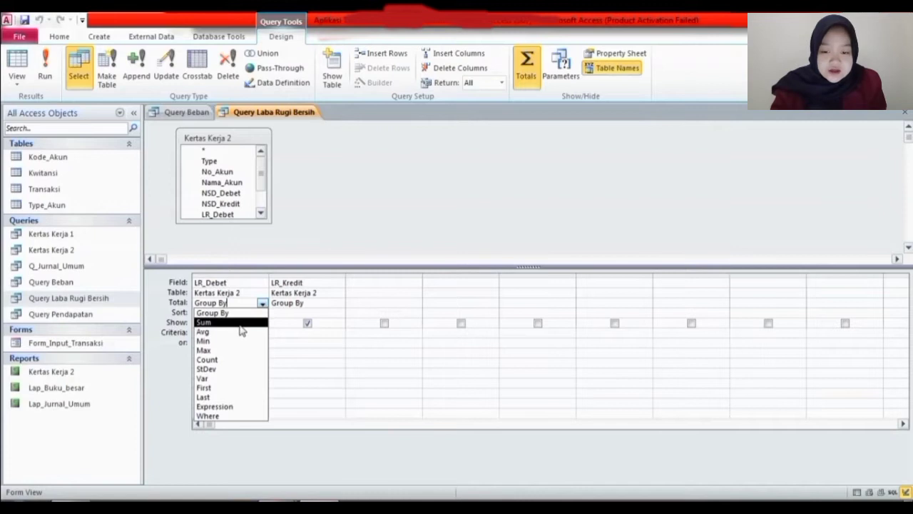
pyautogui.click(242, 330)
pyautogui.click(295, 303)
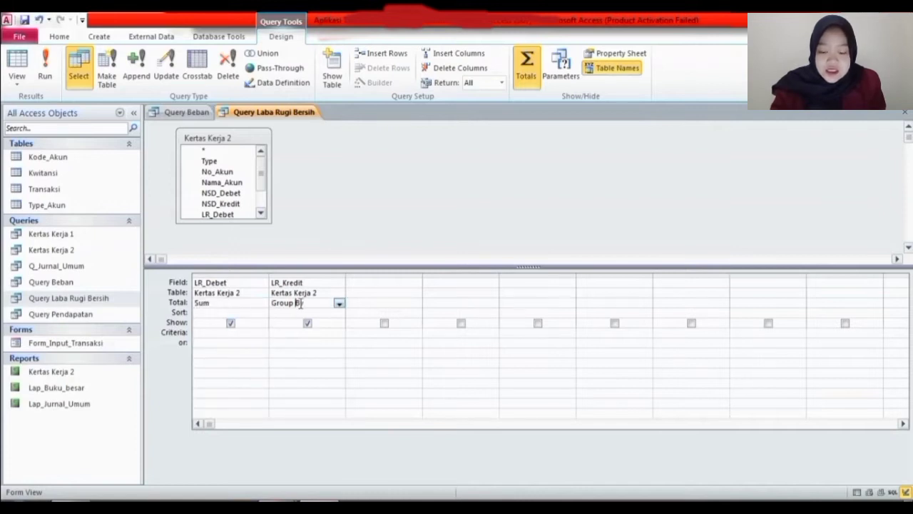
pyautogui.click(339, 303)
pyautogui.click(320, 325)
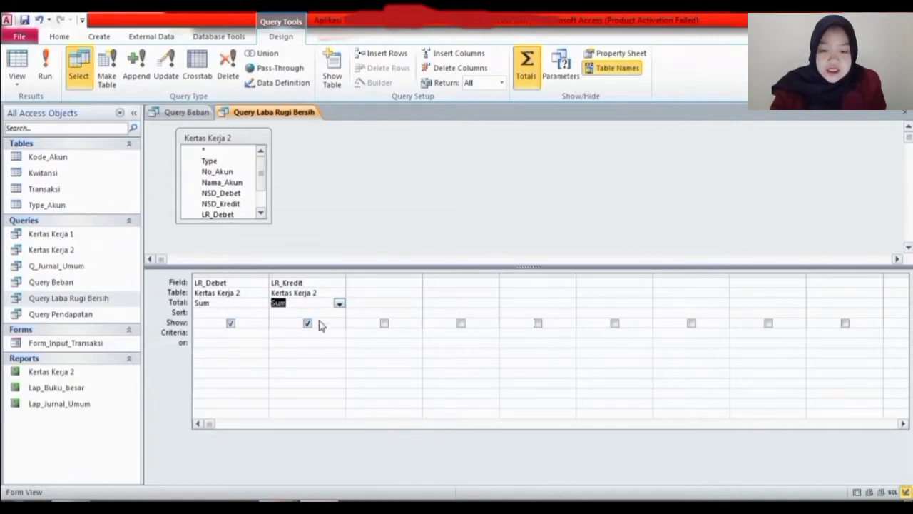
# - Add the calculated field Laba Rugi Bersih: Sum([LR_Kredit]-[LR_Debet]) in the first empty column of the query
pyautogui.click(388, 283)
pyautogui.write('laba ')
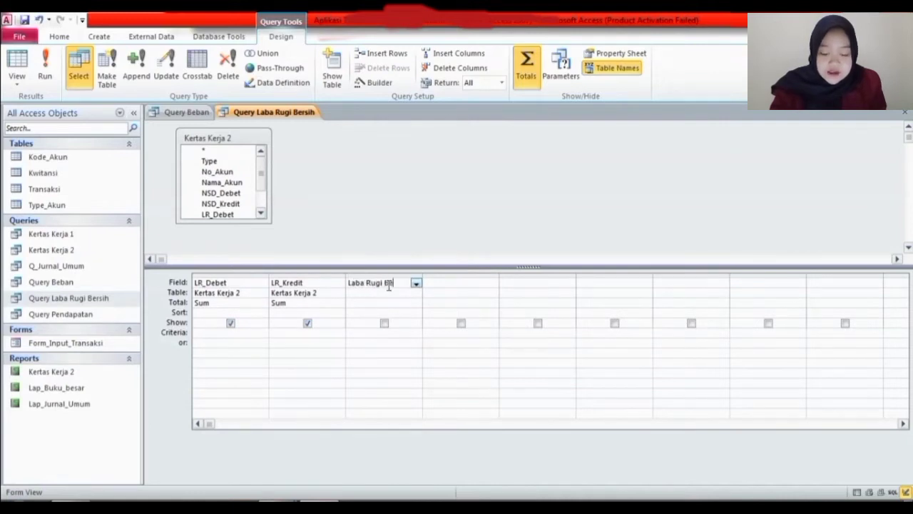
pyautogui.write('Rugi Bersih: Sum')
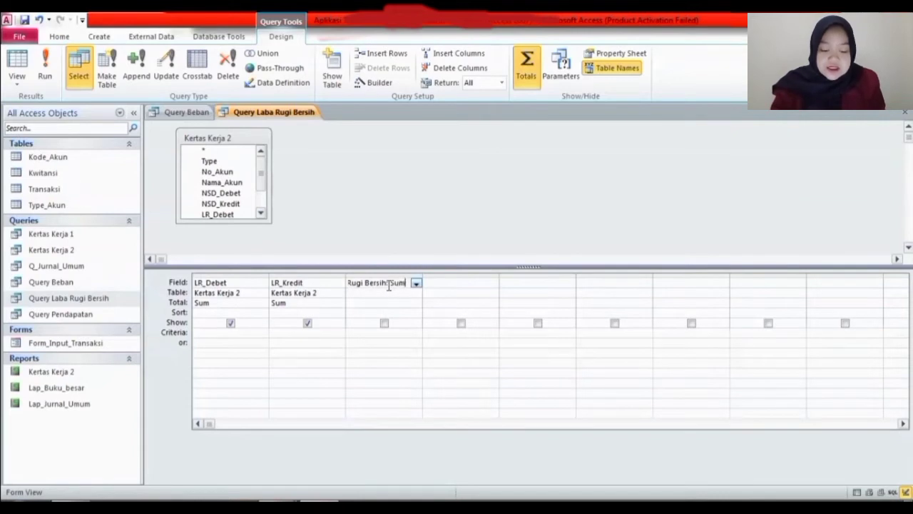
pyautogui.write('([LR')
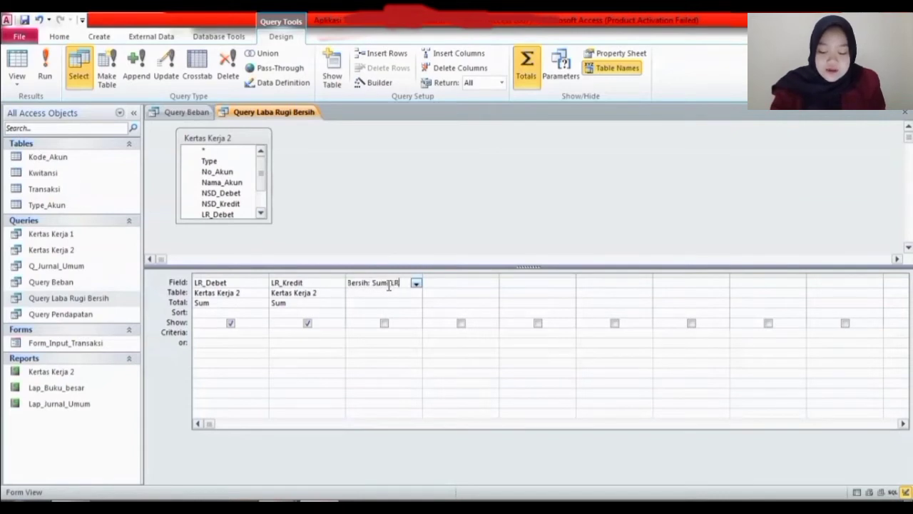
pyautogui.write('_Kredit')
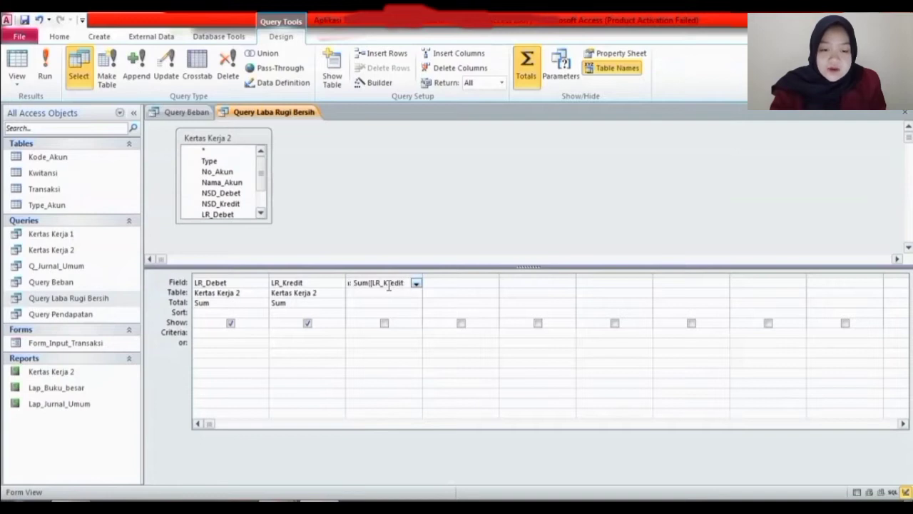
pyautogui.write(']-[LR_Debet')
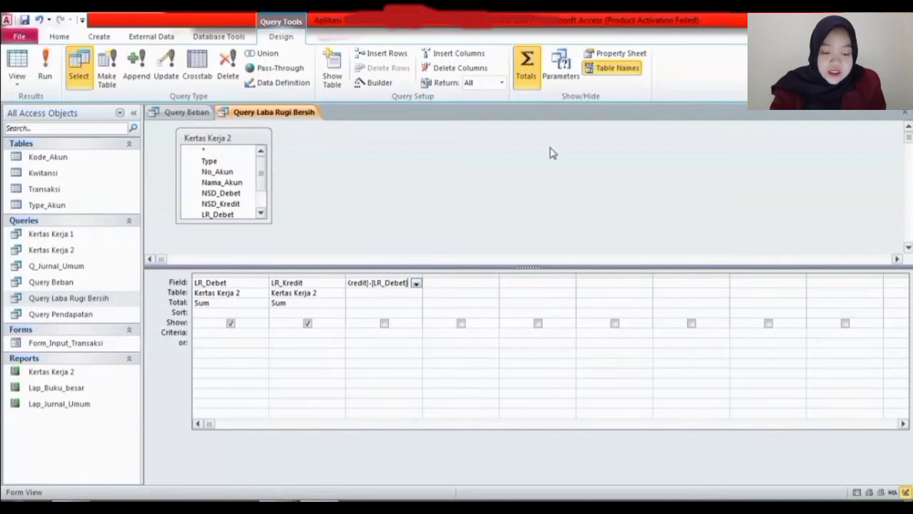
pyautogui.click(411, 301)
pyautogui.click(402, 293)
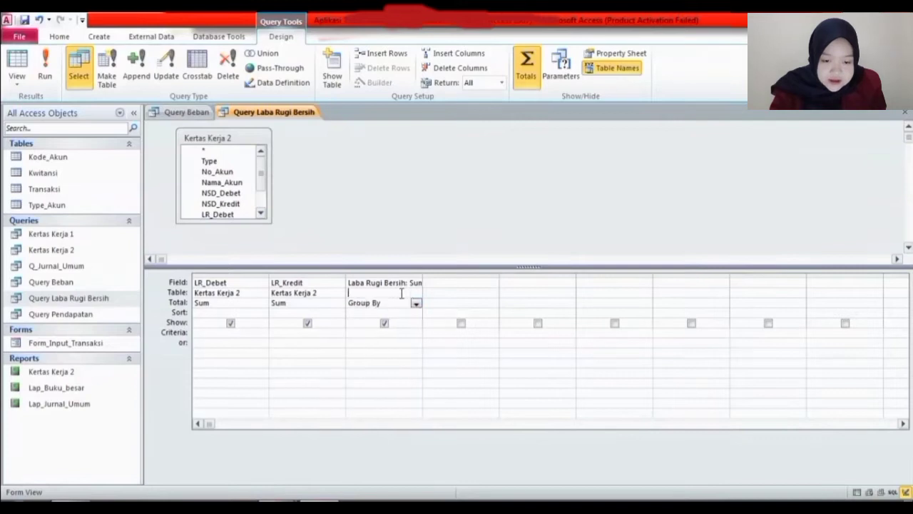
# - Set the Laba Rugi Bersih field's total to Expression and run the query
pyautogui.click(393, 305)
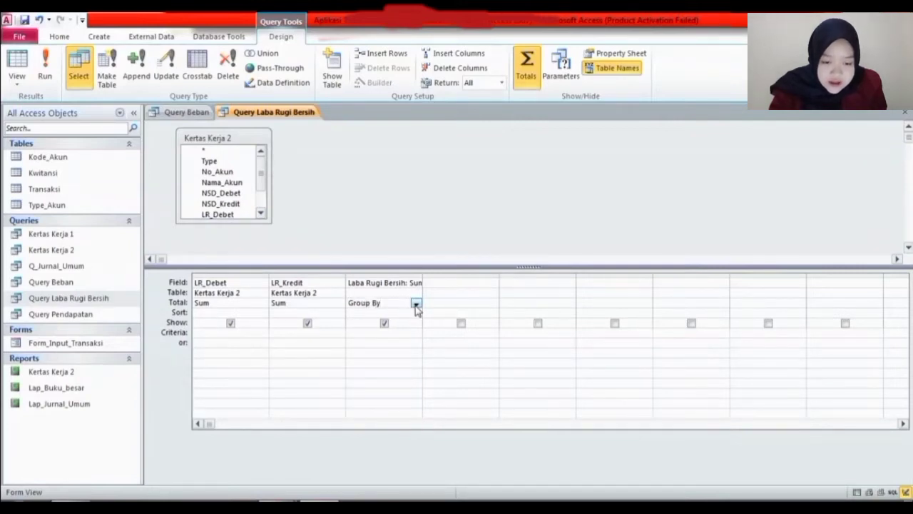
pyautogui.click(415, 303)
pyautogui.click(365, 404)
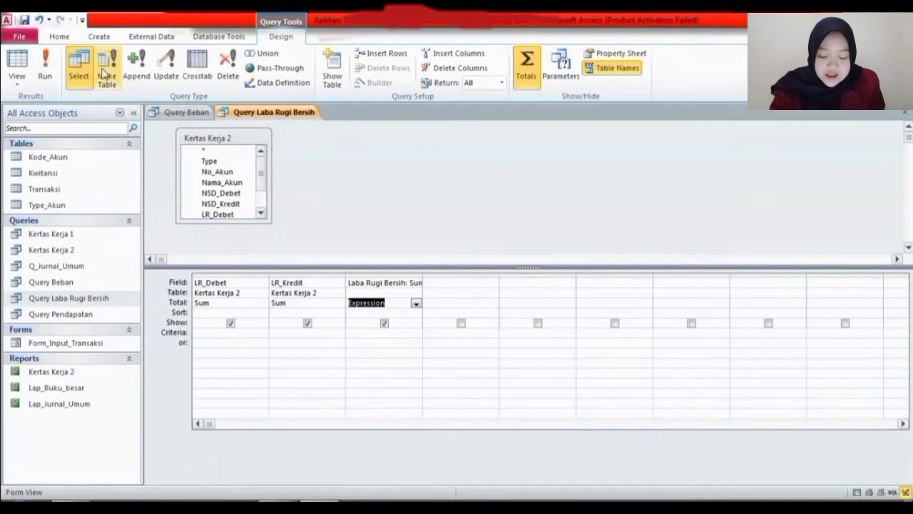
pyautogui.click(49, 65)
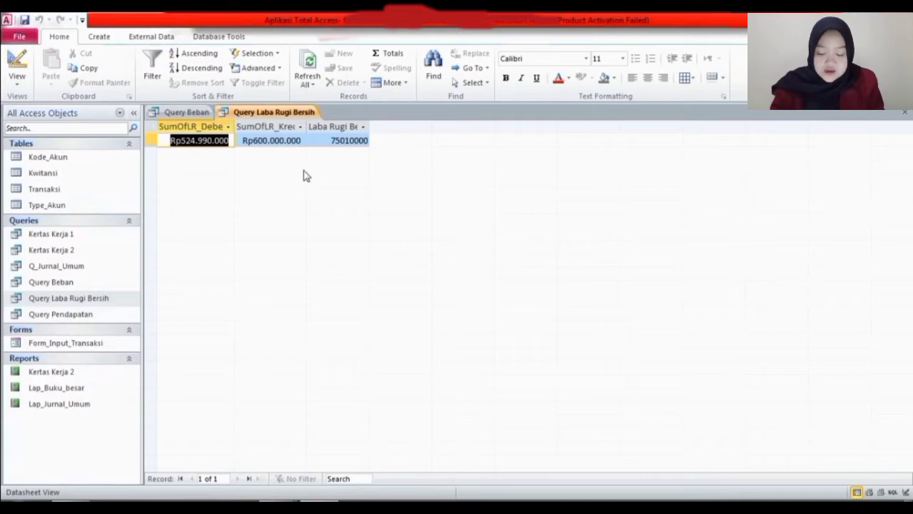
# - Set the Laba Rugi Bersih field's format to Currency in the query design and run the query
pyautogui.click(17, 64)
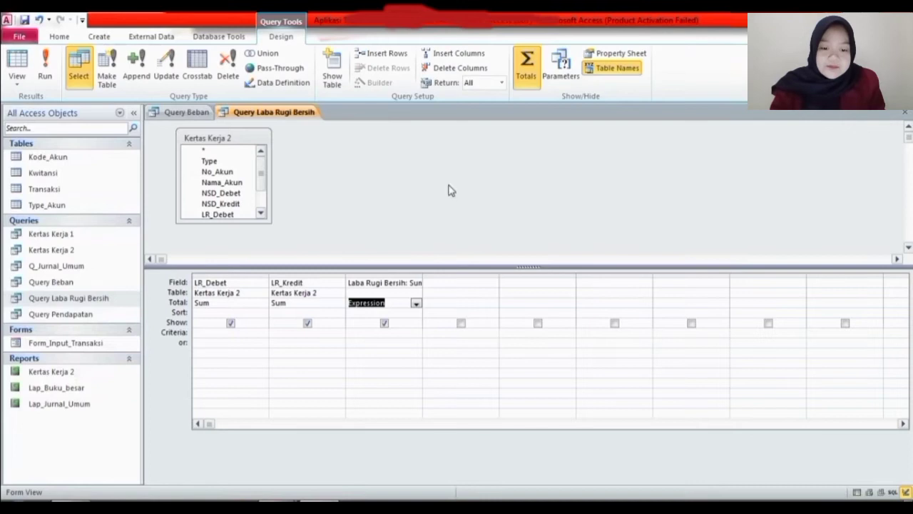
pyautogui.click(636, 55)
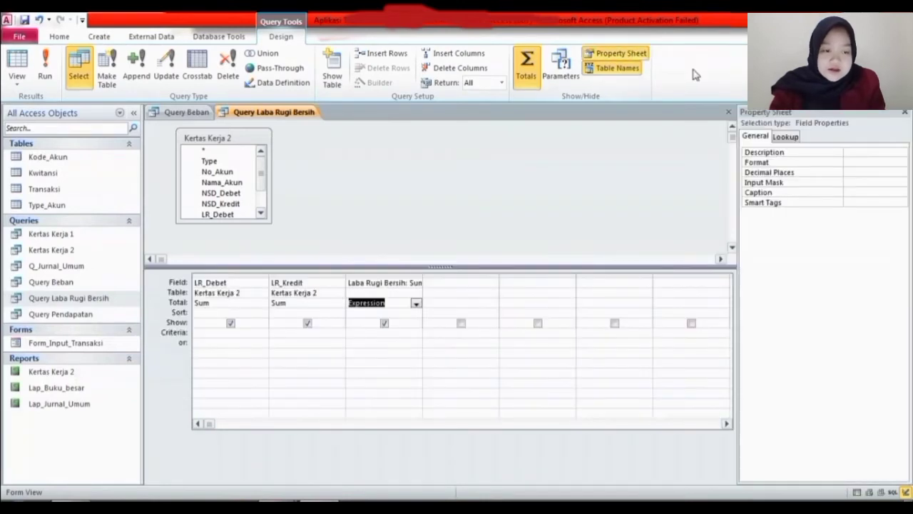
pyautogui.click(864, 162)
pyautogui.click(901, 162)
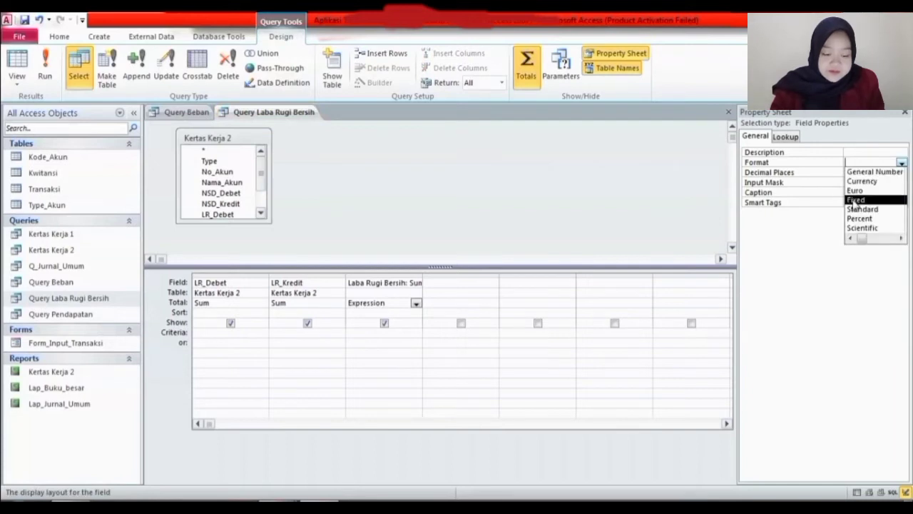
pyautogui.click(860, 182)
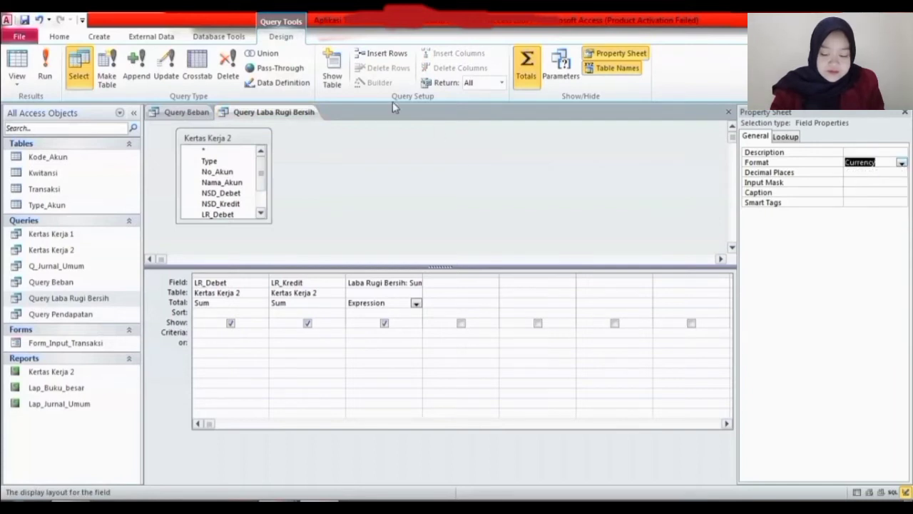
pyautogui.click(44, 68)
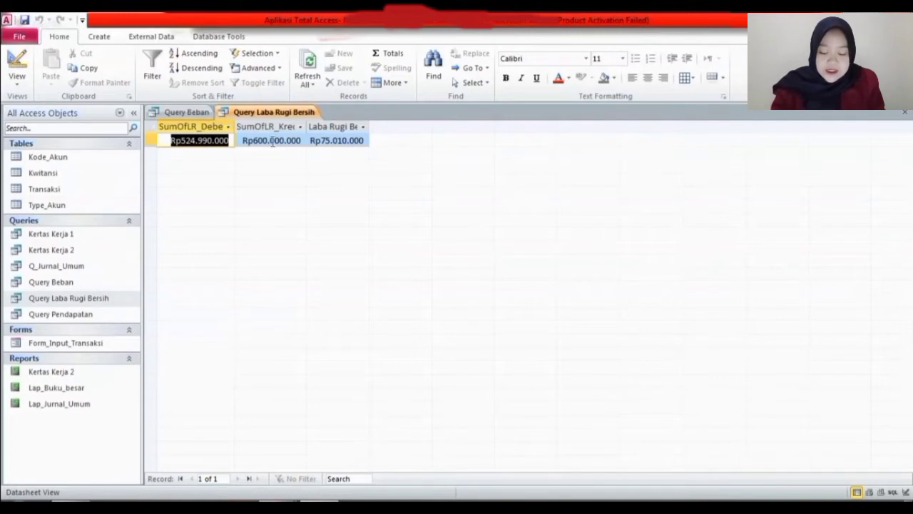
# - Widen the SumOfLR_Debet, SumOfLR_Kredit and Laba Rugi Bersih columns so their full headings fit
pyautogui.doubleClick(236, 125)
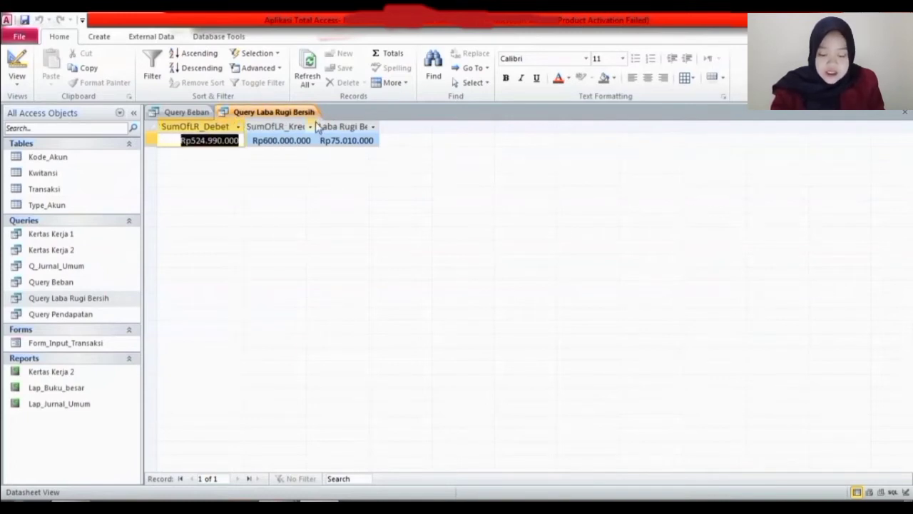
pyautogui.moveTo(316, 125); pyautogui.dragTo(341, 125)
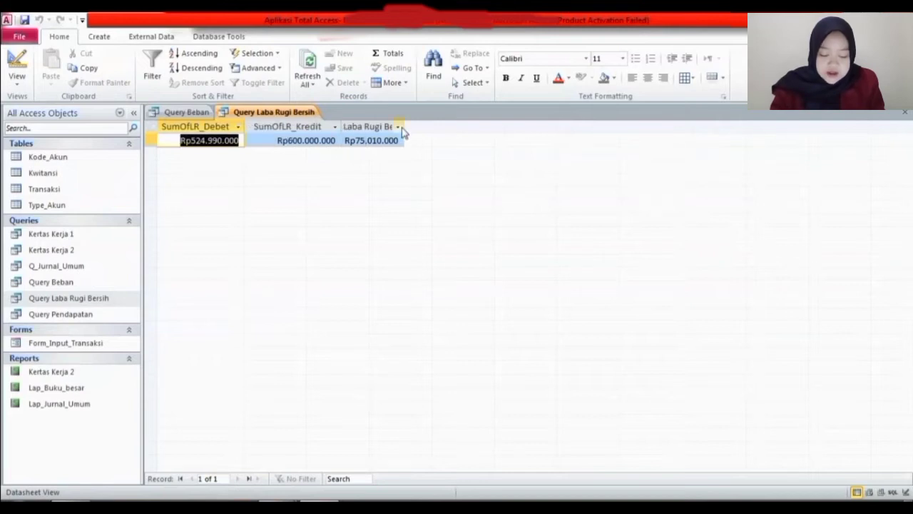
pyautogui.moveTo(403, 125); pyautogui.dragTo(437, 126)
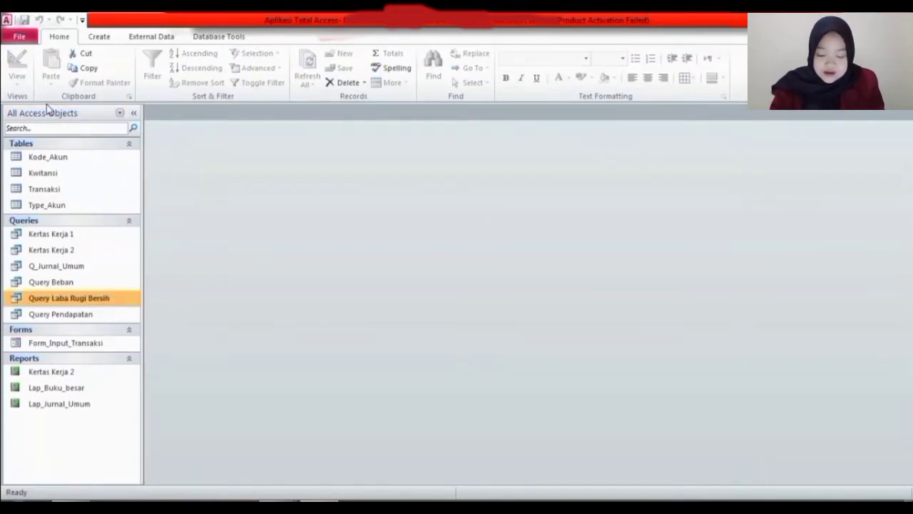
# - Create a blank report and switch it to Design View
pyautogui.click(104, 157)
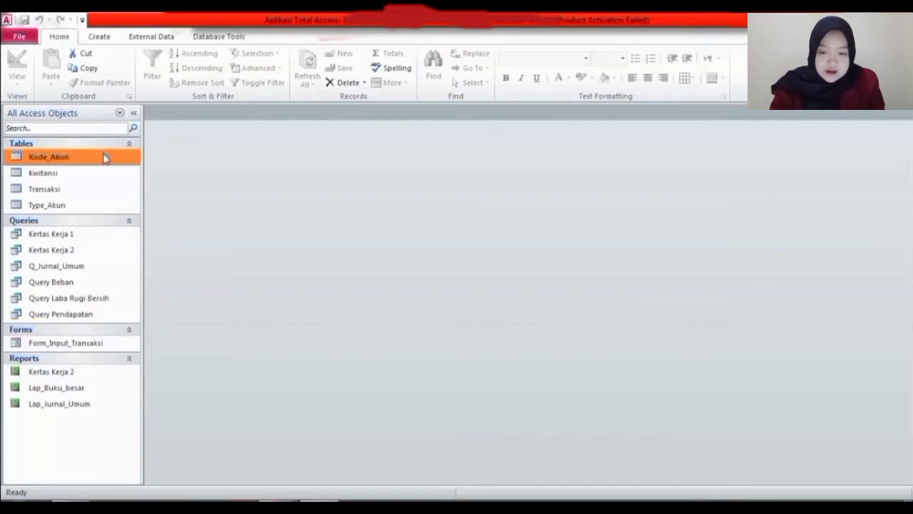
pyautogui.click(104, 36)
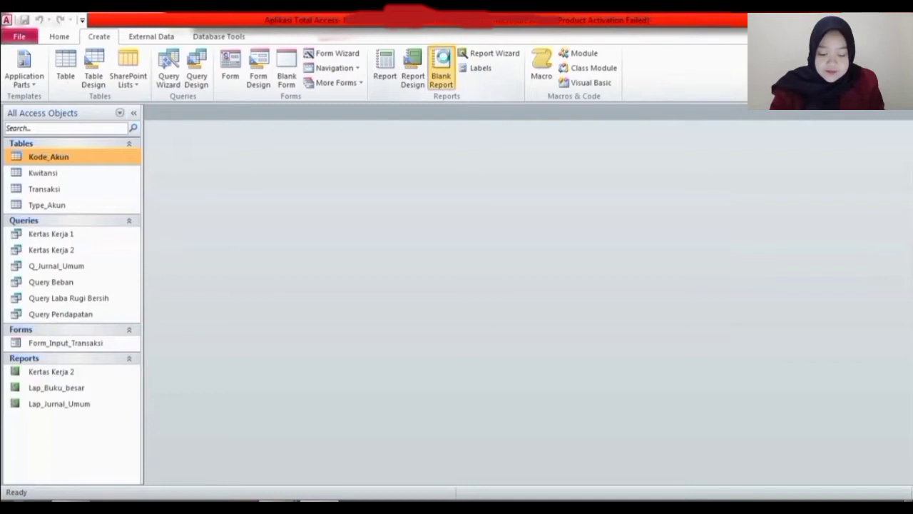
pyautogui.click(440, 68)
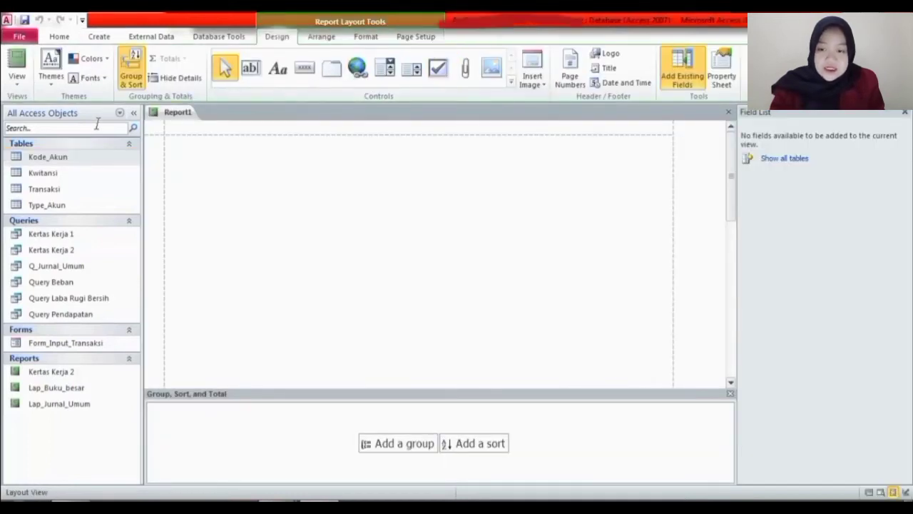
pyautogui.click(17, 75)
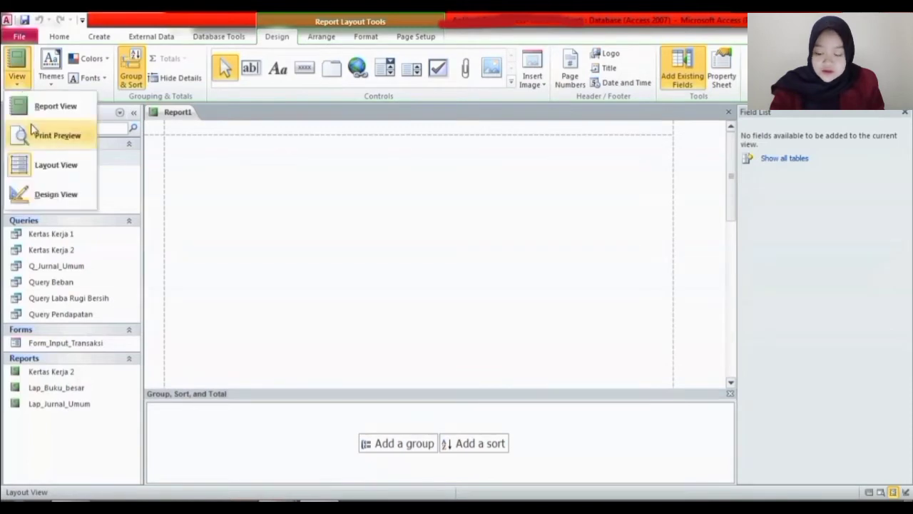
pyautogui.click(54, 190)
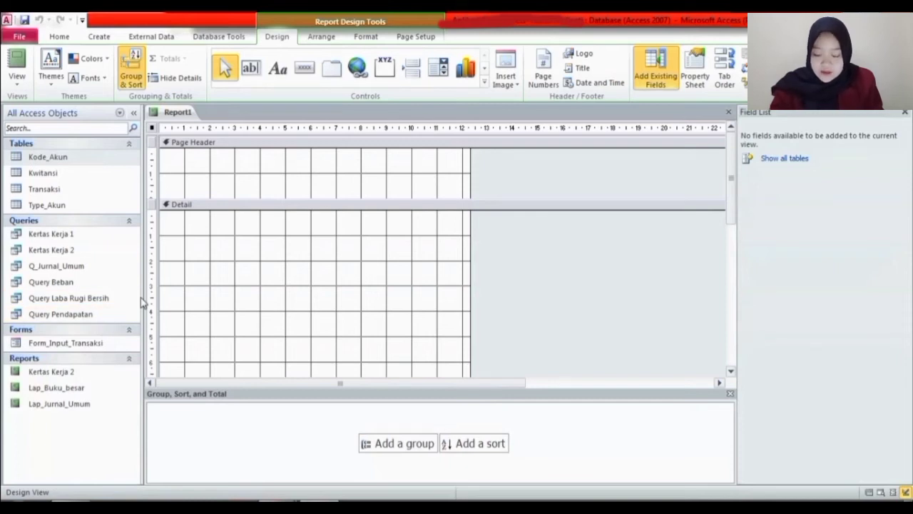
# - Add Query Pendapatan and, below it, Query Beban as subreports in the report's Detail section, keeping the suggested names
pyautogui.moveTo(122, 315); pyautogui.dragTo(166, 219)
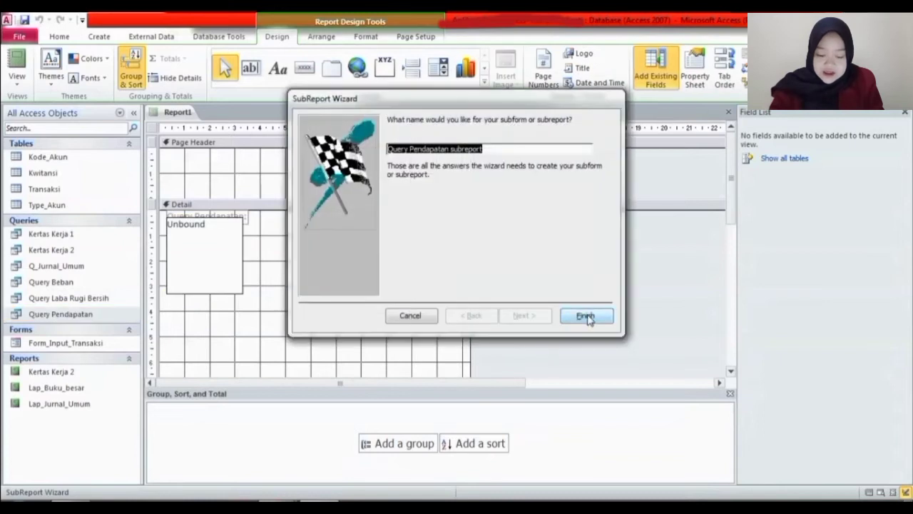
pyautogui.click(586, 316)
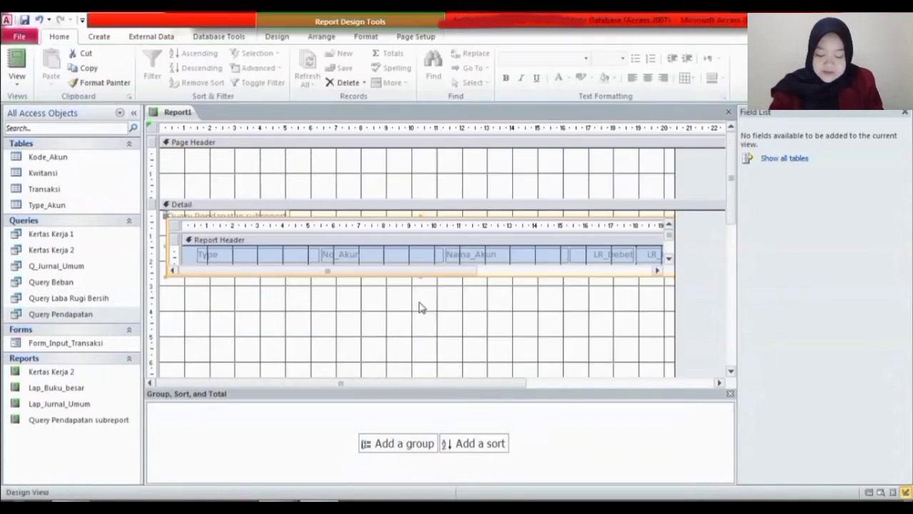
pyautogui.moveTo(106, 285); pyautogui.dragTo(167, 288)
pyautogui.click(574, 314)
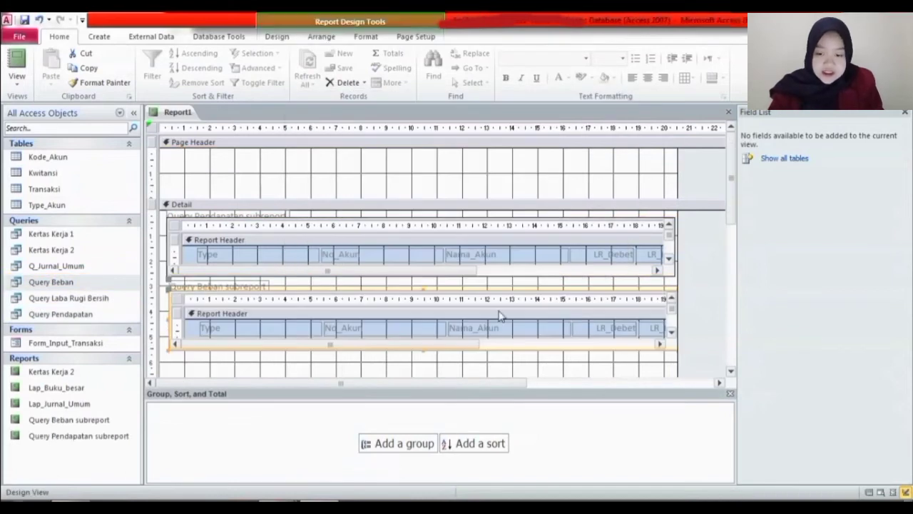
# - Add Query Laba Rugi Bersih as a subreport below the Query Beban subreport, keeping the suggested name
pyautogui.scroll(-2, 736, 196)
pyautogui.scroll(-1, 736, 196)
pyautogui.moveTo(84, 297); pyautogui.dragTo(169, 291)
pyautogui.click(585, 315)
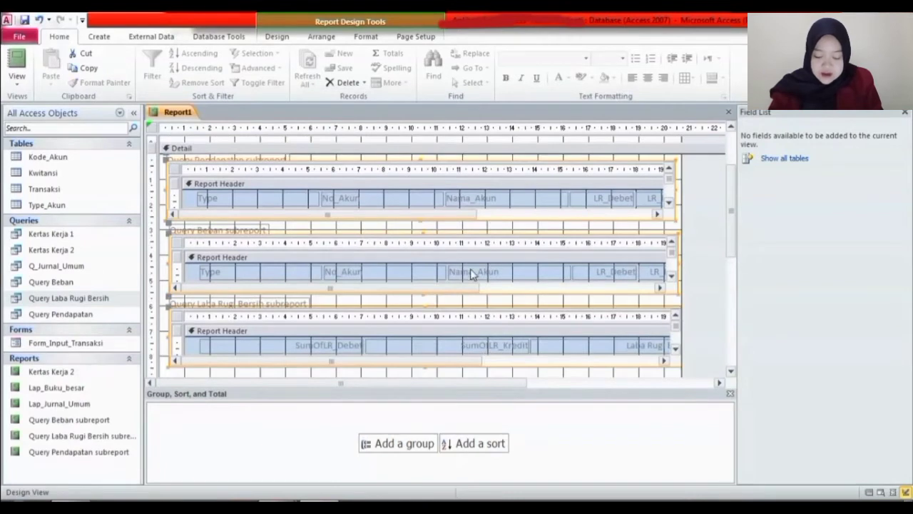
# - Arrange the three subreports and their labels in a stacked layout
pyautogui.click(333, 37)
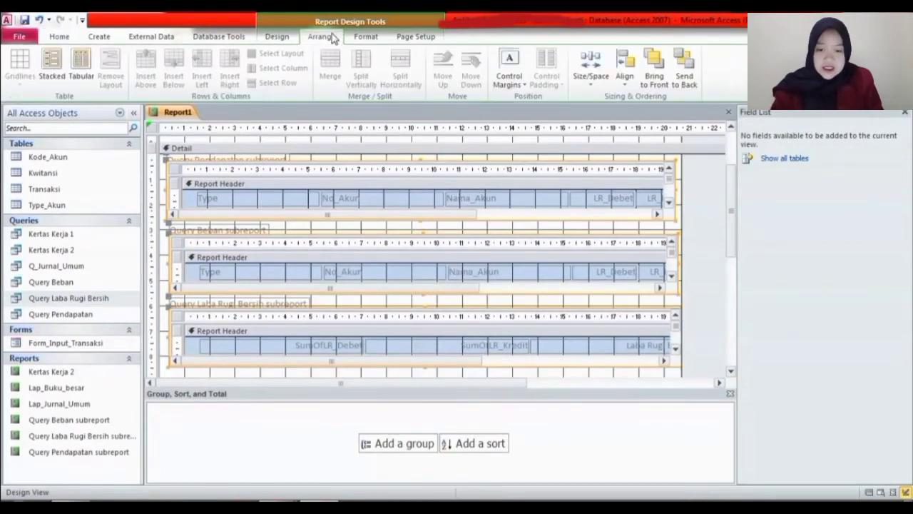
pyautogui.click(61, 70)
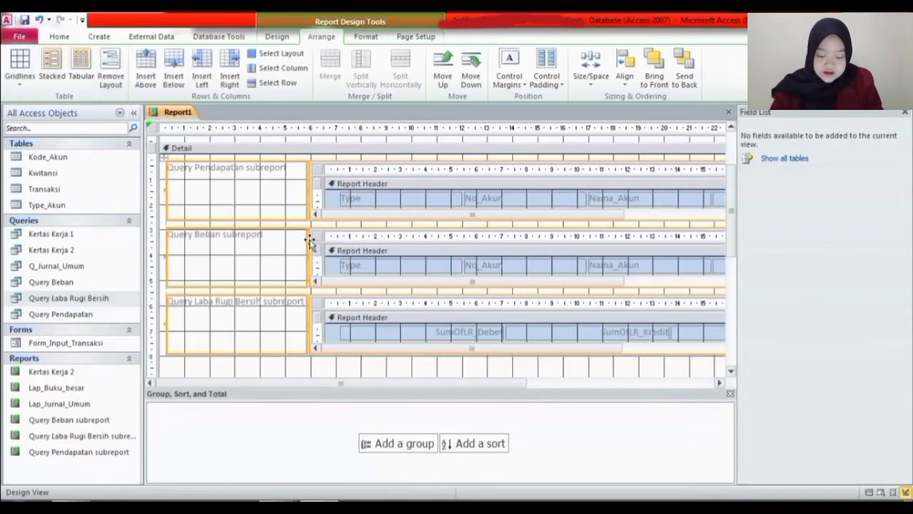
pyautogui.click(400, 370)
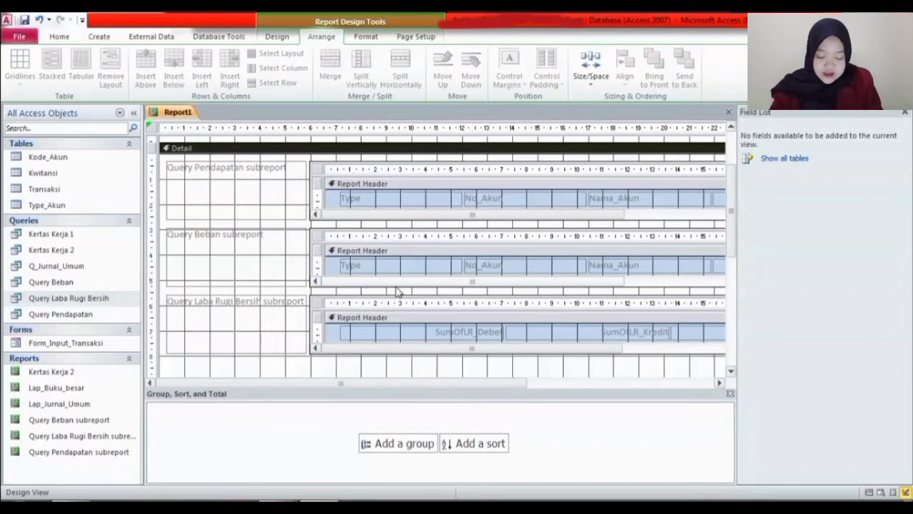
# - Insert an empty layout row above each of the Pendapatan, Beban and Laba Rugi Bersih subreports
pyautogui.click(382, 195)
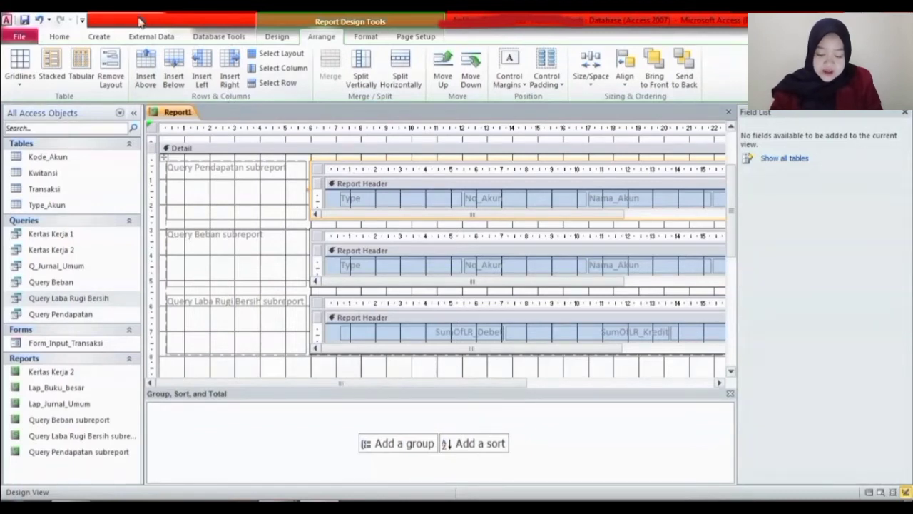
pyautogui.click(146, 68)
pyautogui.click(350, 271)
pyautogui.click(146, 80)
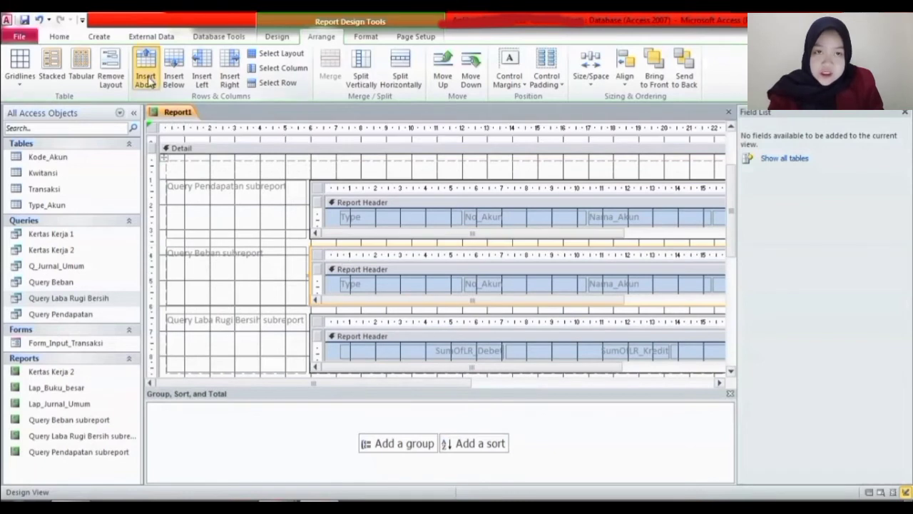
pyautogui.click(350, 347)
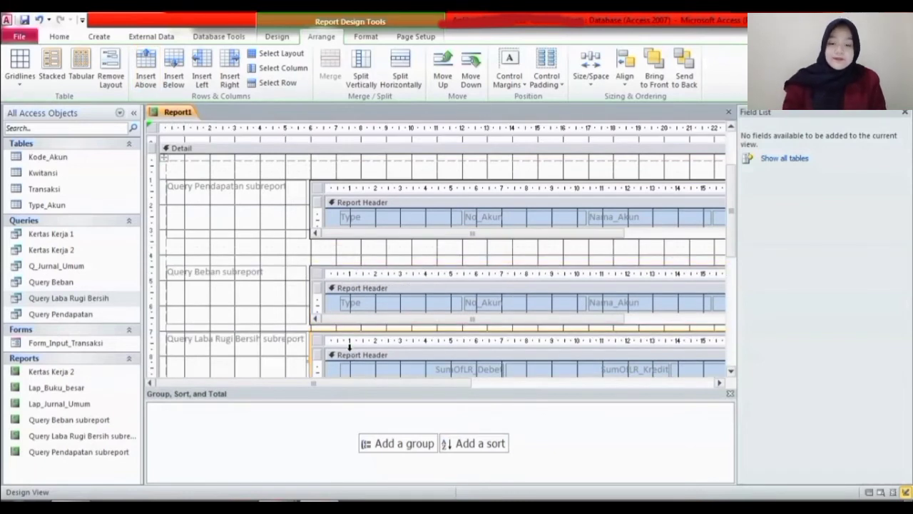
pyautogui.click(146, 76)
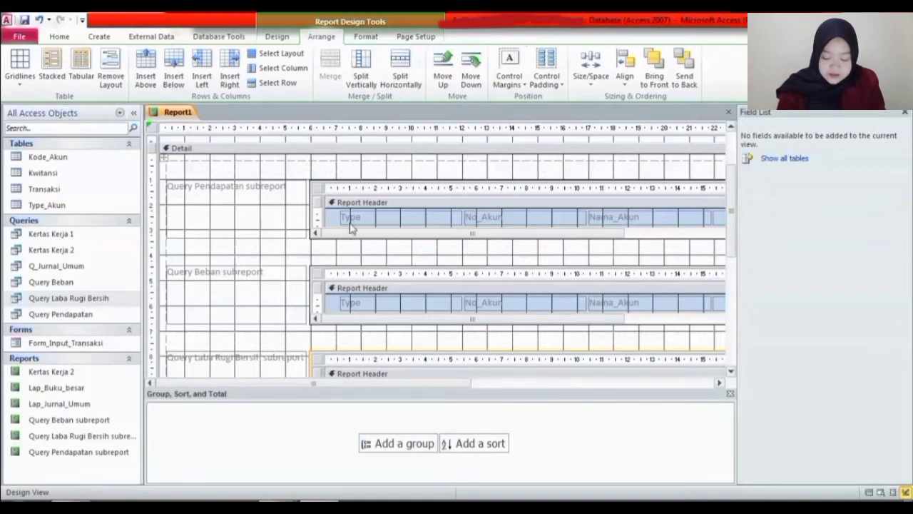
# - Move the Query Pendapatan subreport label into the empty cell directly above its subreport
pyautogui.click(299, 214)
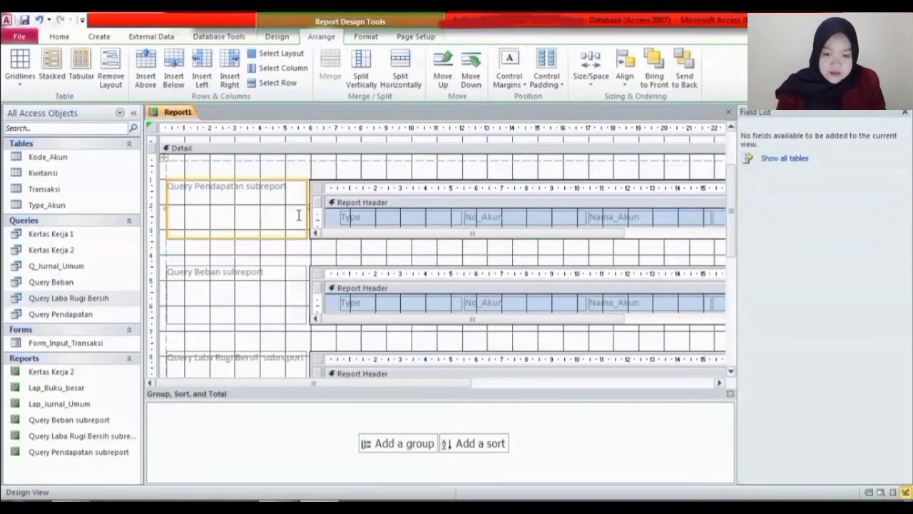
pyautogui.click(397, 169)
pyautogui.rightClick(302, 182)
pyautogui.click(327, 161)
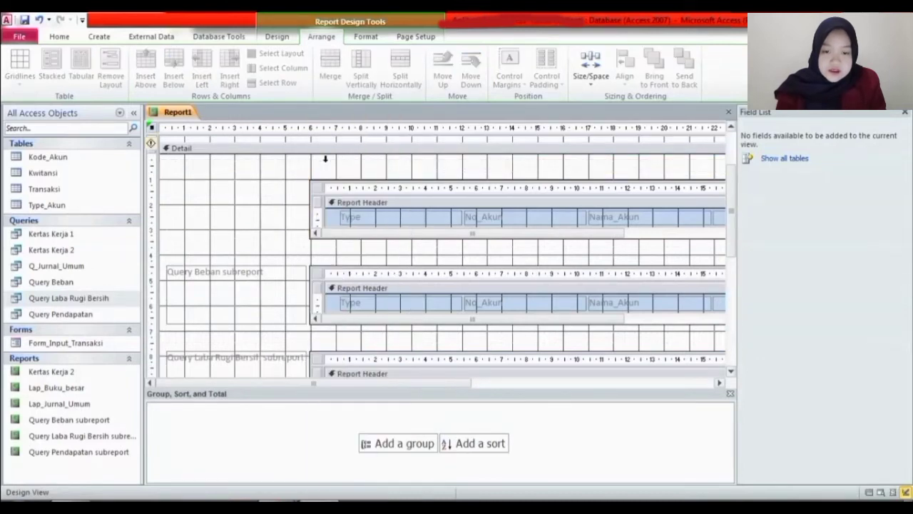
pyautogui.click(327, 168)
pyautogui.press('Delete')
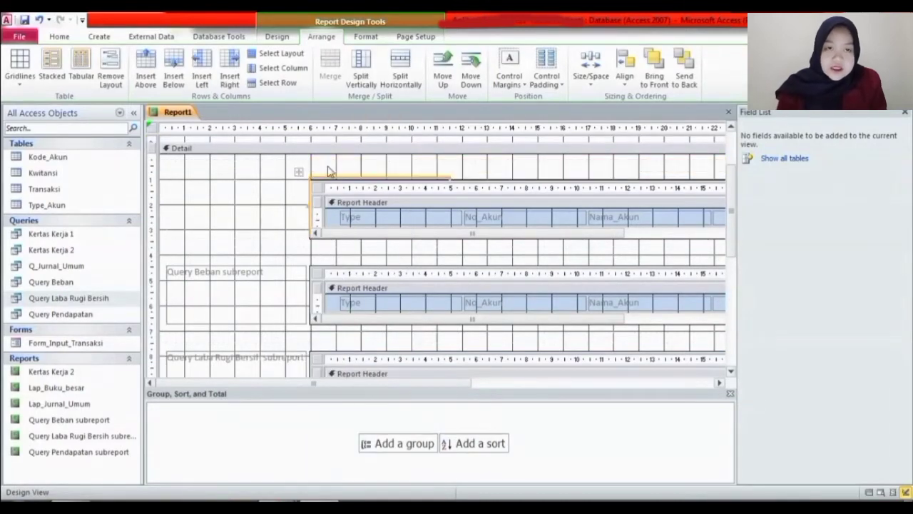
pyautogui.click(309, 164)
pyautogui.write('Query Pendapatan subreport')
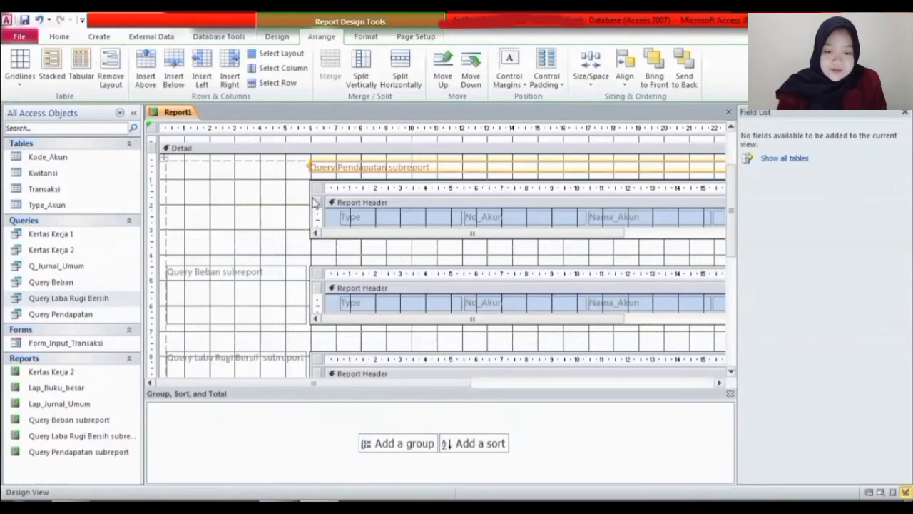
# - Move the Query Beban subreport label into the empty cell directly above its subreport
pyautogui.click(290, 279)
pyautogui.rightClick(290, 279)
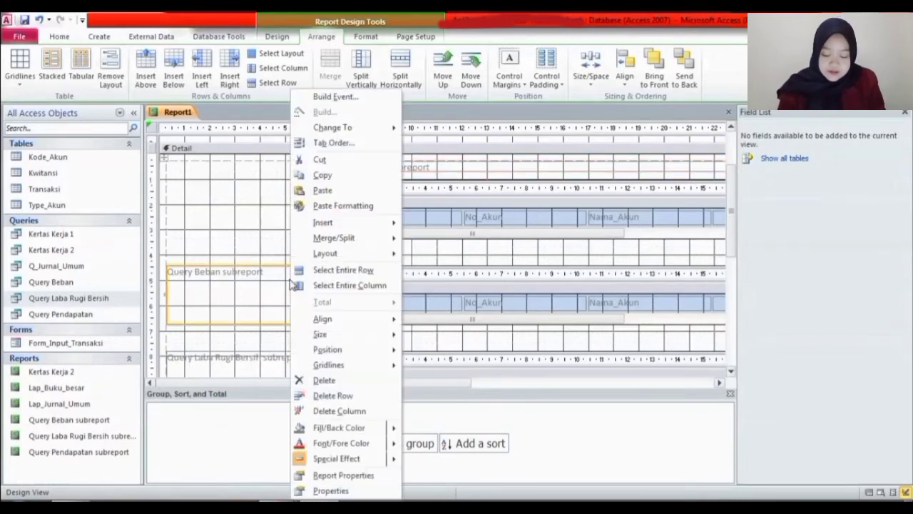
pyautogui.click(318, 158)
pyautogui.click(320, 254)
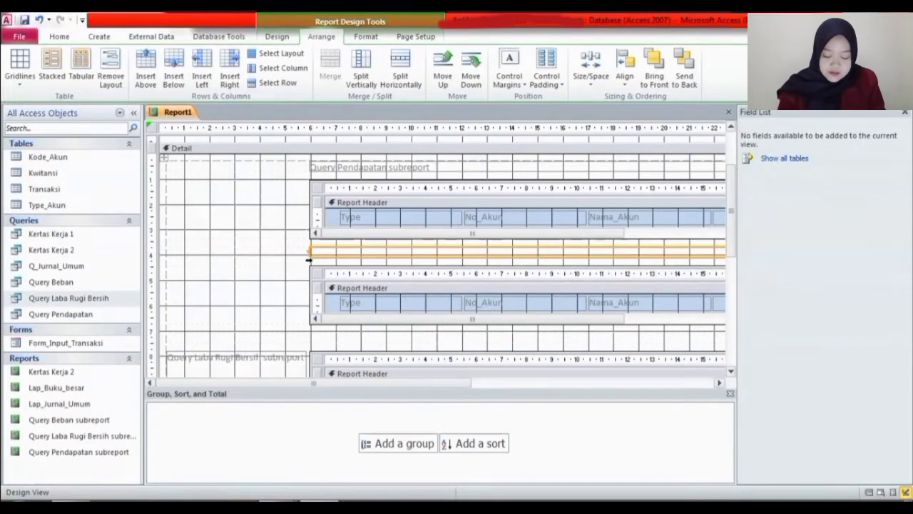
pyautogui.moveTo(308, 261); pyautogui.dragTo(306, 250)
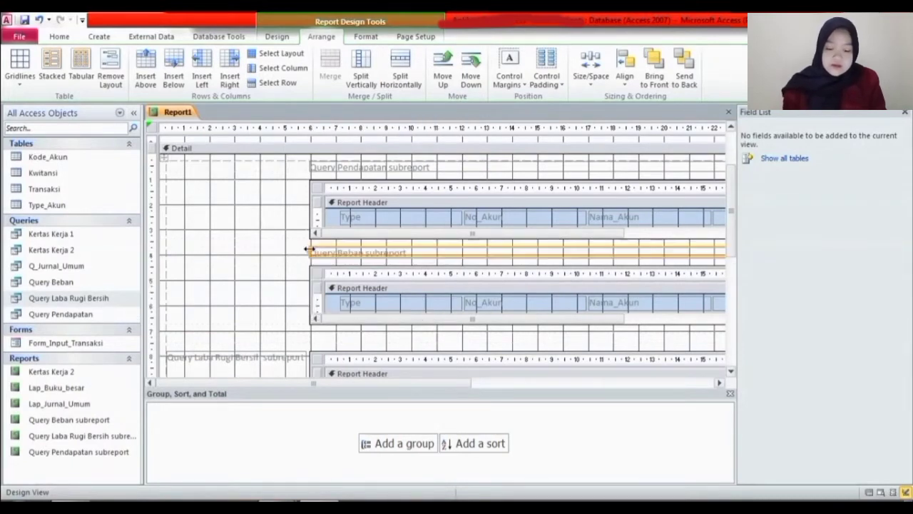
# - Move the Query Laba Rugi Bersih subreport label into the empty cell directly above its subreport
pyautogui.click(273, 356)
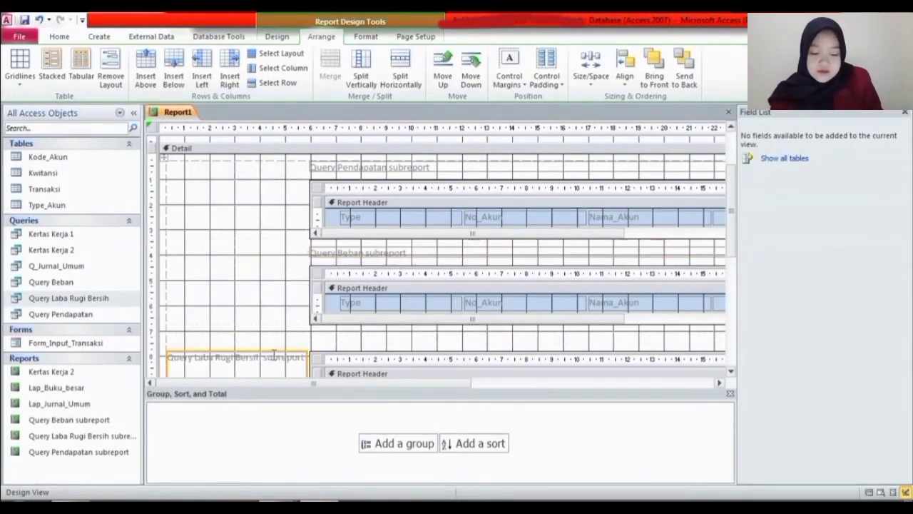
pyautogui.rightClick(271, 356)
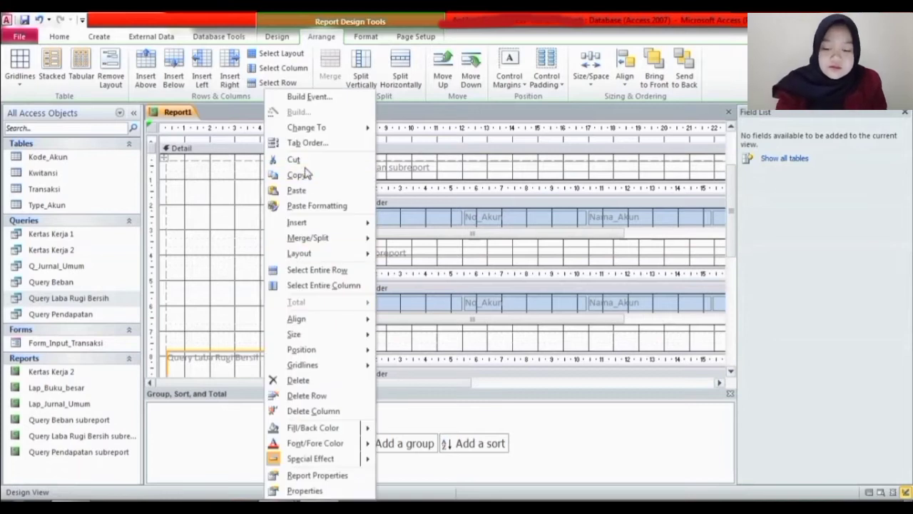
pyautogui.click(305, 161)
pyautogui.click(332, 344)
pyautogui.moveTo(329, 344)
pyautogui.mouseDown()
pyautogui.moveTo(300, 344)
pyautogui.moveTo(305, 326)
pyautogui.moveTo(316, 326)
pyautogui.moveTo(316, 338)
pyautogui.mouseUp()
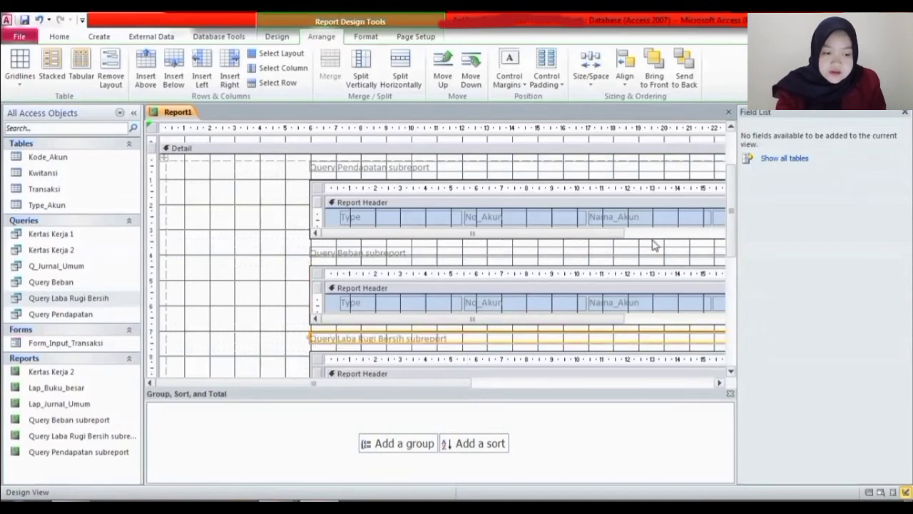
# - Delete the empty layout column beside the three subreports and their labels
pyautogui.click(251, 169)
pyautogui.rightClick(254, 171)
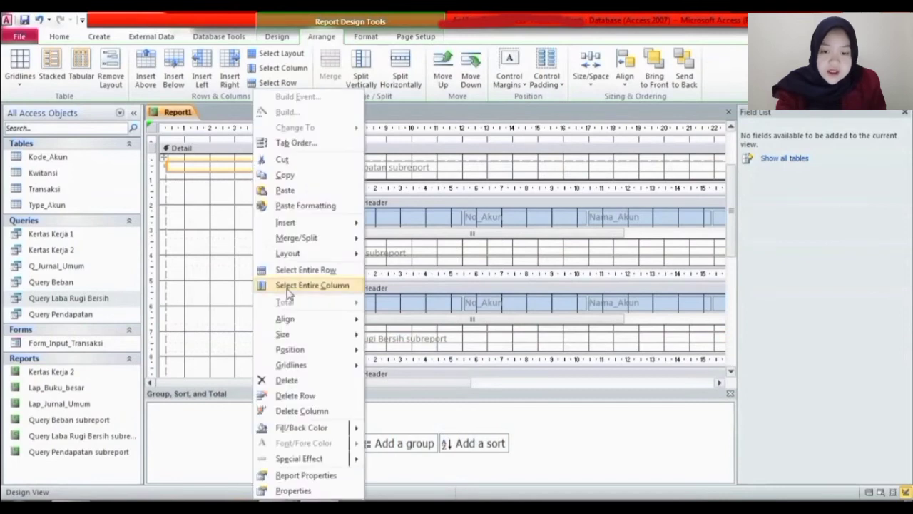
pyautogui.click(289, 379)
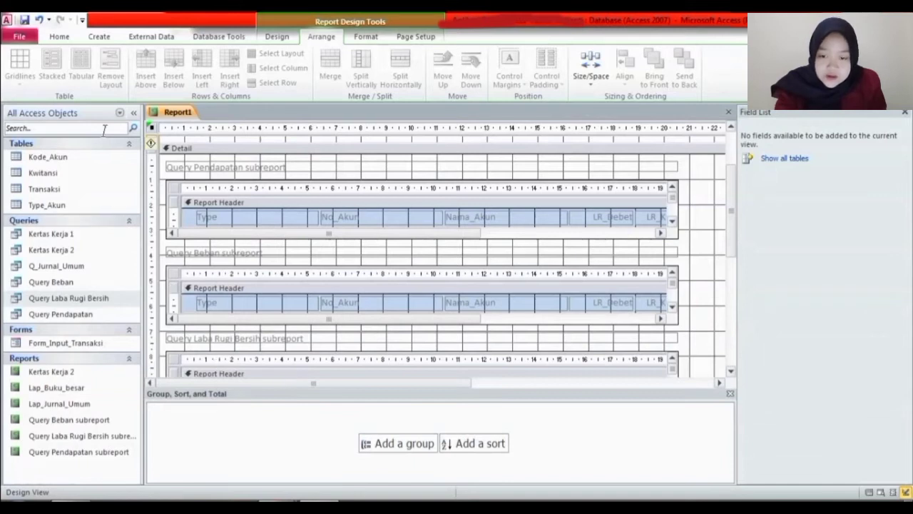
# - Check the combined report in Report View, scrolling through the subreports, and return to Design View
pyautogui.click(57, 37)
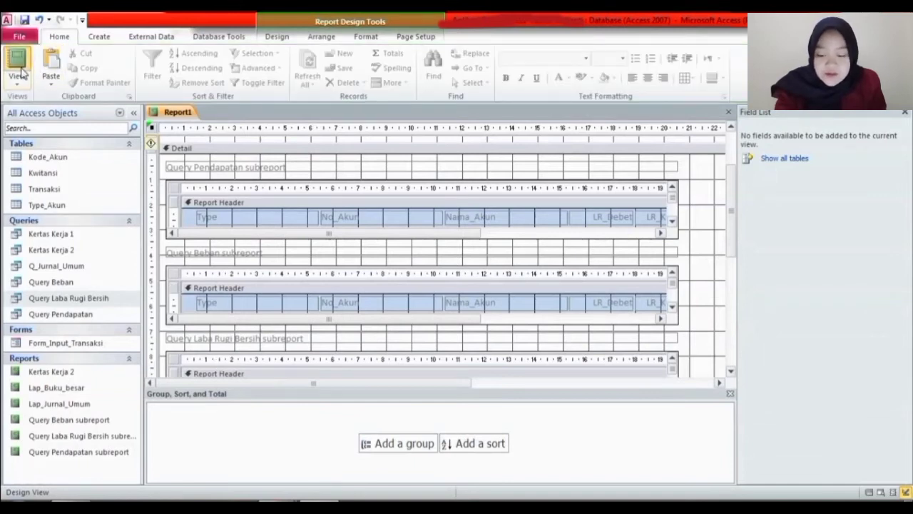
pyautogui.click(20, 69)
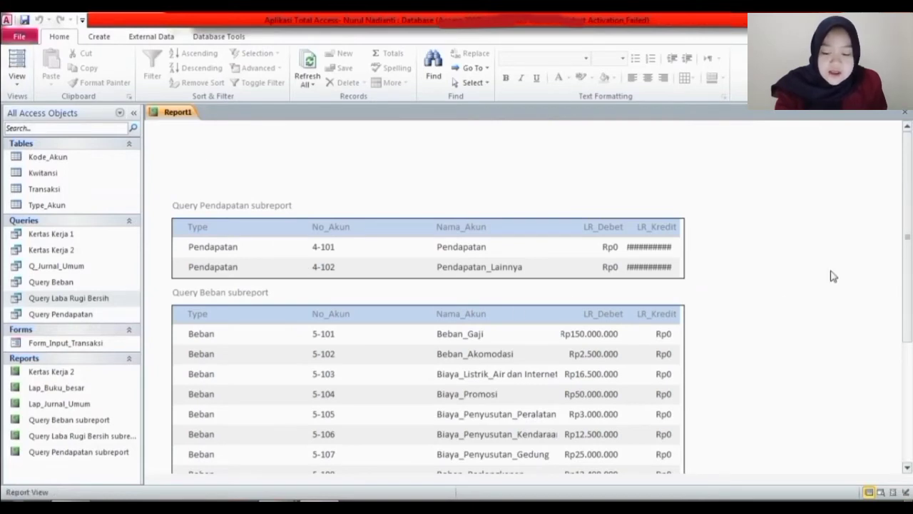
pyautogui.scroll(-5, 909, 221)
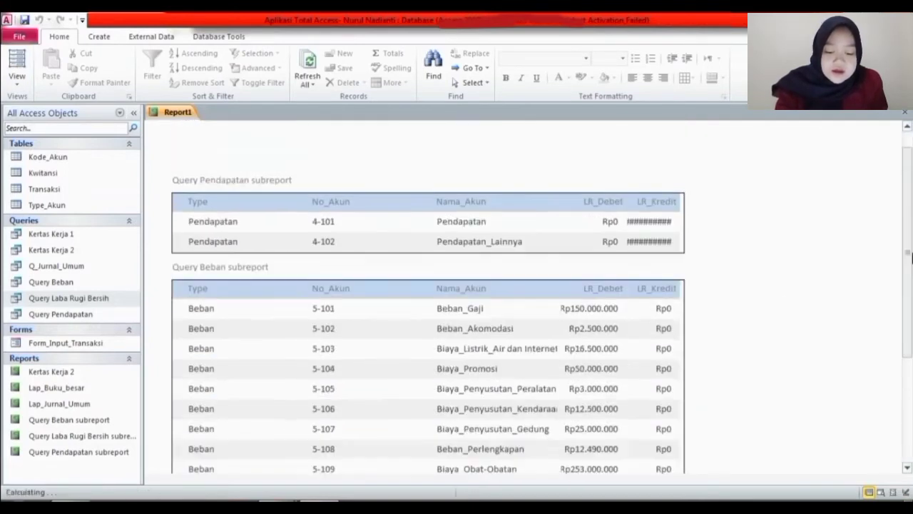
pyautogui.click(17, 78)
pyautogui.click(44, 200)
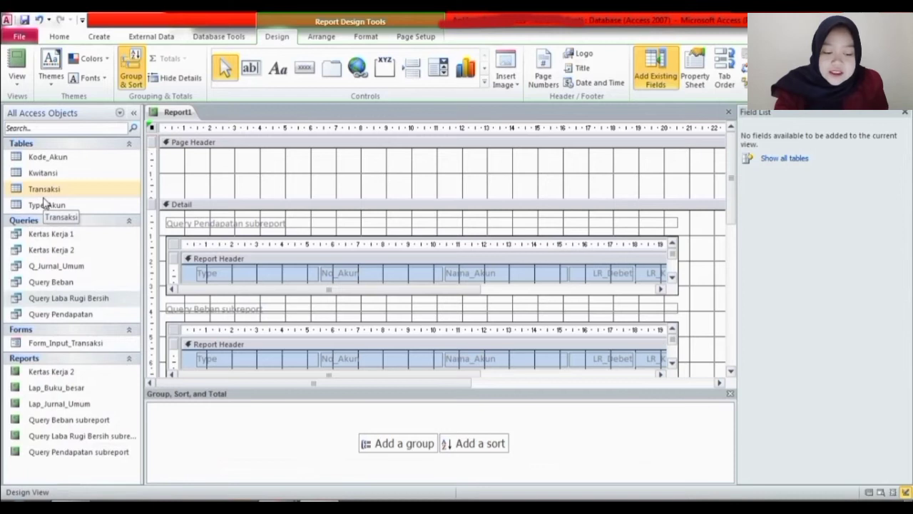
# - Change the caption of the Query Pendapatan subreport label to PENDAPATAN USAHA
pyautogui.click(264, 222)
pyautogui.click(287, 223)
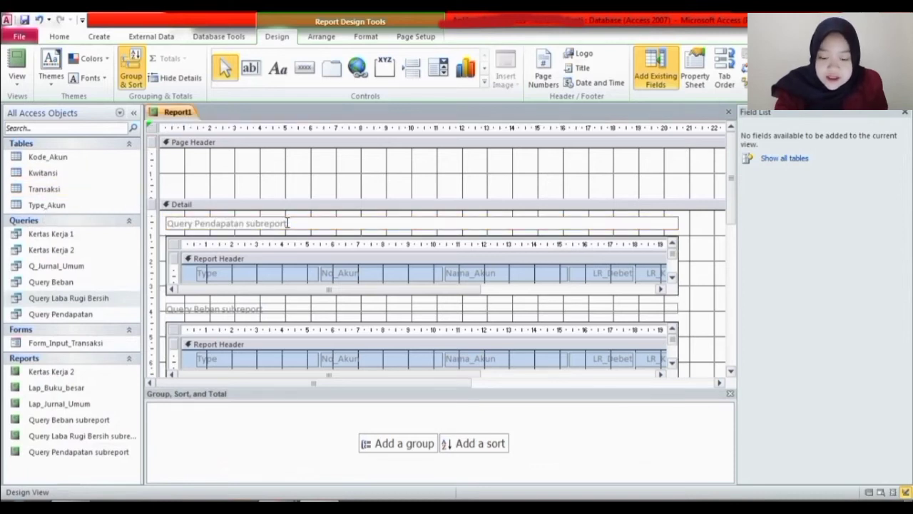
pyautogui.moveTo(288, 223); pyautogui.dragTo(164, 226)
pyautogui.press('BackSpace')
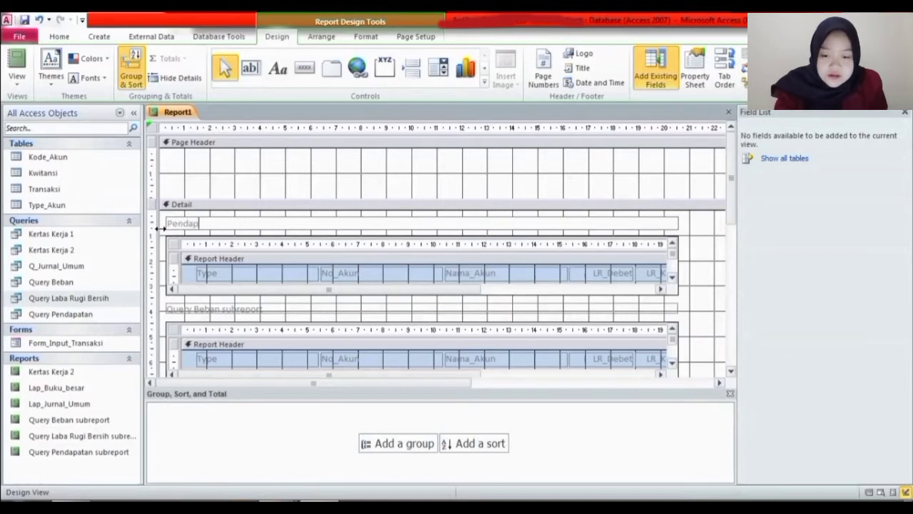
pyautogui.press('BackSpace')
pyautogui.press('BackSpace')
pyautogui.press('BackSpace')
pyautogui.press('BackSpace')
pyautogui.press('BackSpace')
pyautogui.press('BackSpace')
pyautogui.press('capslock')
pyautogui.write('PENDAPATAN USAHA')
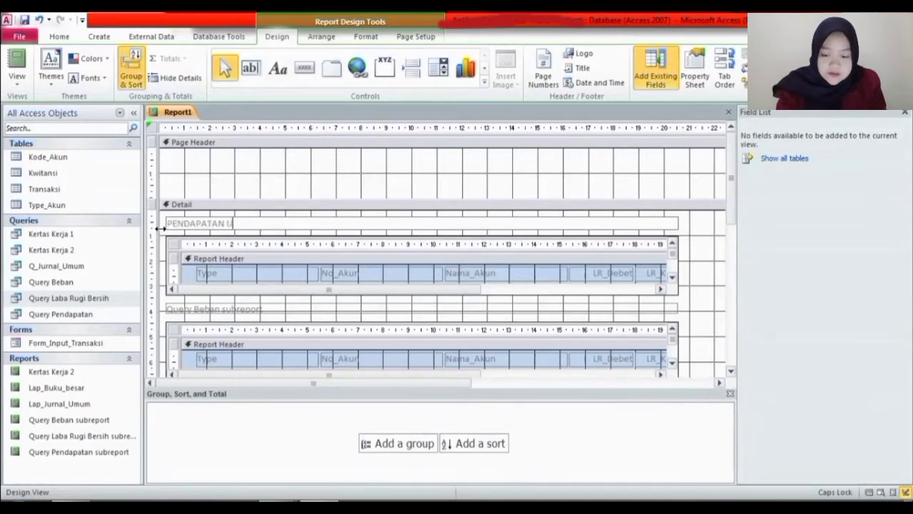
# - Change the caption of the Query Beban subreport label to BEBAN/ BIAYA USAHA
pyautogui.click(214, 311)
pyautogui.moveTo(265, 308); pyautogui.dragTo(158, 314)
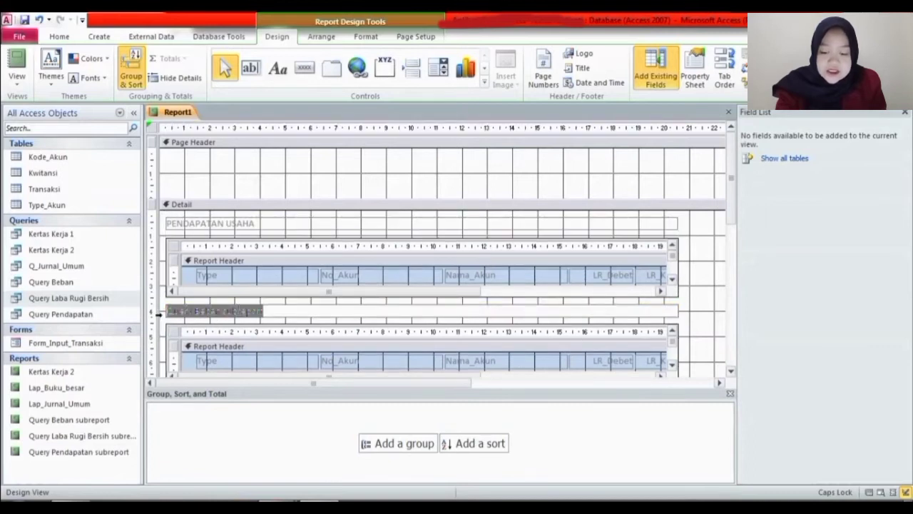
pyautogui.press('BackSpace')
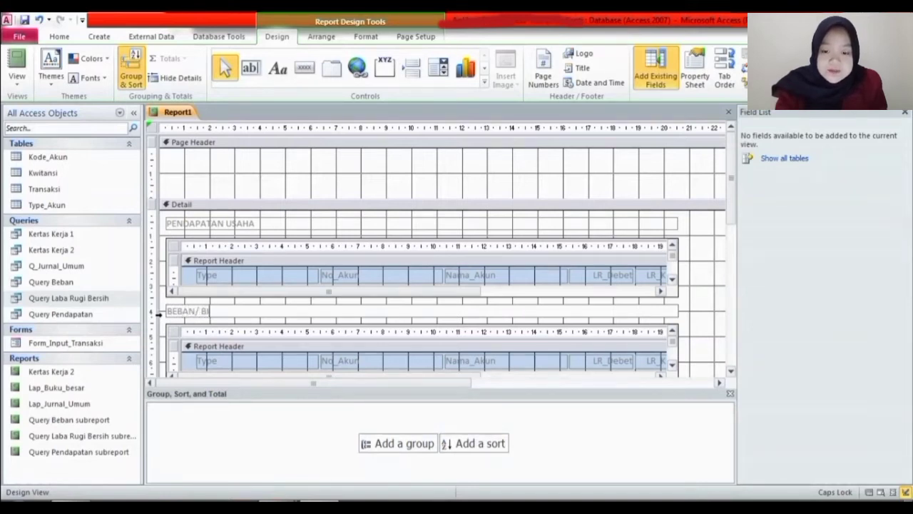
pyautogui.write('BEBAN/ BIAYA USAHA')
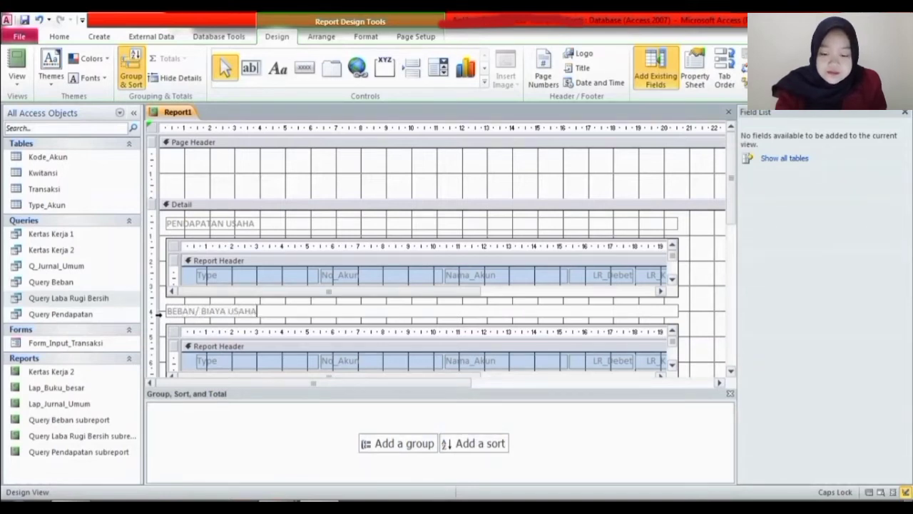
# - Cut the Query Laba Rugi Bersih subreport label out of the report
pyautogui.moveTo(732, 194); pyautogui.dragTo(733, 260)
pyautogui.click(299, 297)
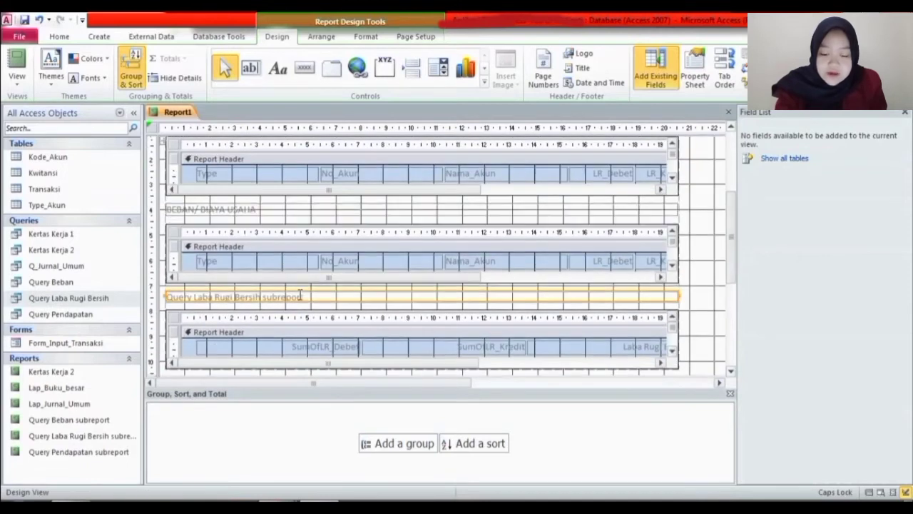
pyautogui.moveTo(306, 296); pyautogui.dragTo(165, 298)
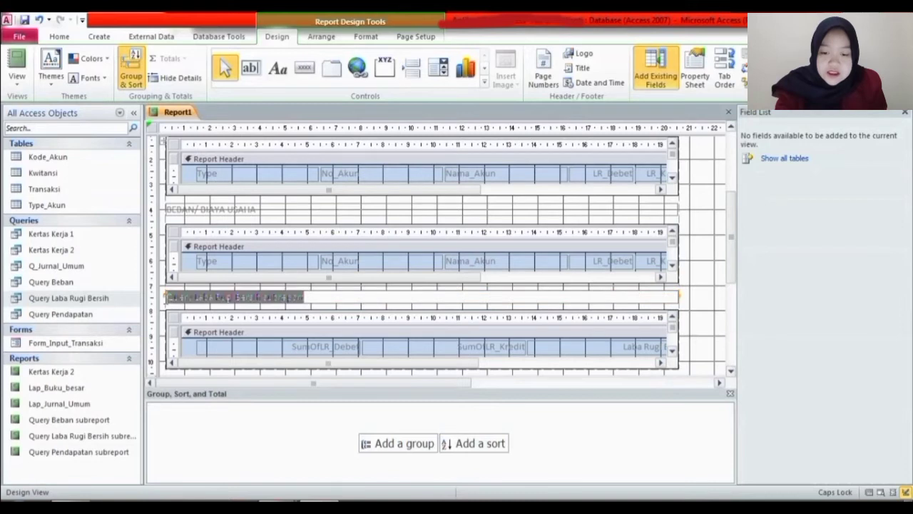
pyautogui.rightClick(208, 357)
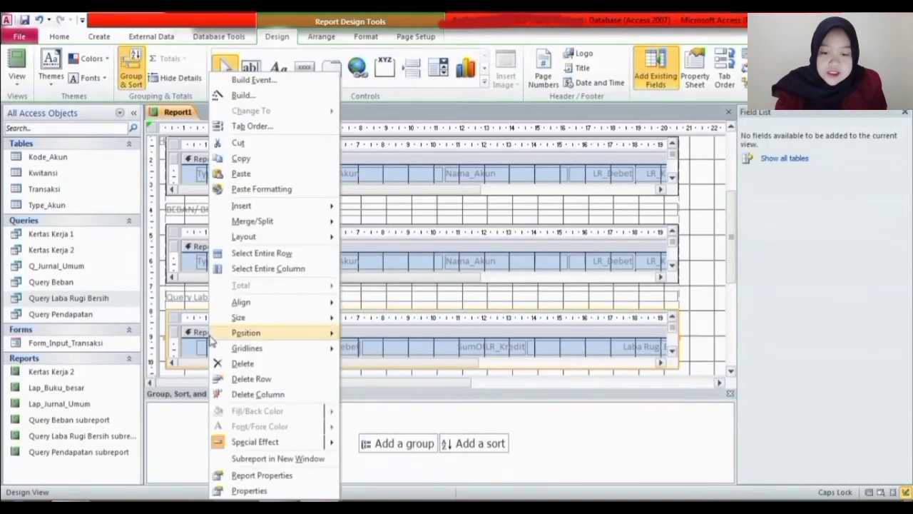
pyautogui.click(151, 296)
pyautogui.rightClick(180, 296)
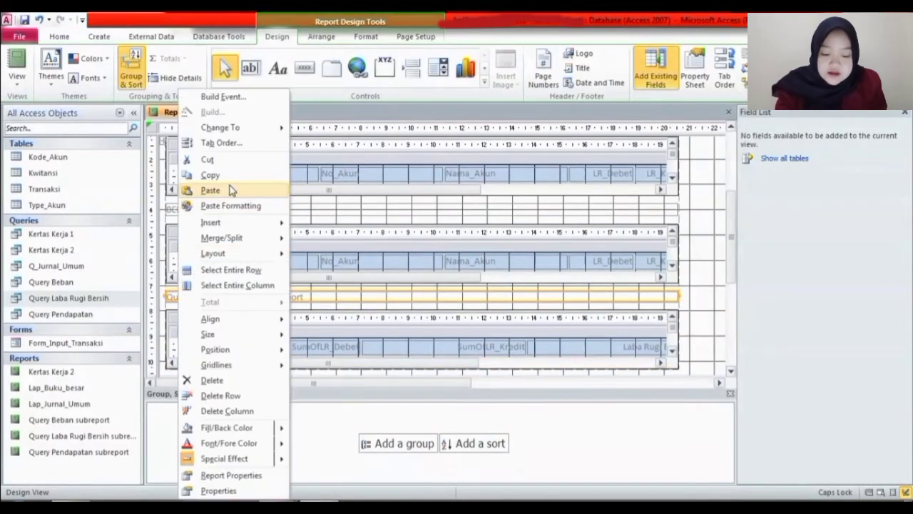
pyautogui.click(208, 160)
# - Set the height of the Query Laba Rugi Bersih subreport to 1 cm in its properties
pyautogui.click(210, 315)
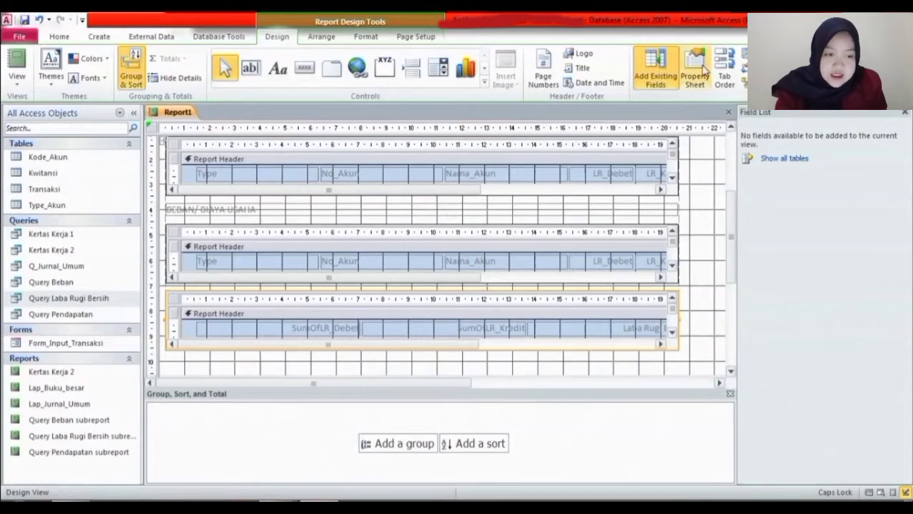
pyautogui.click(705, 70)
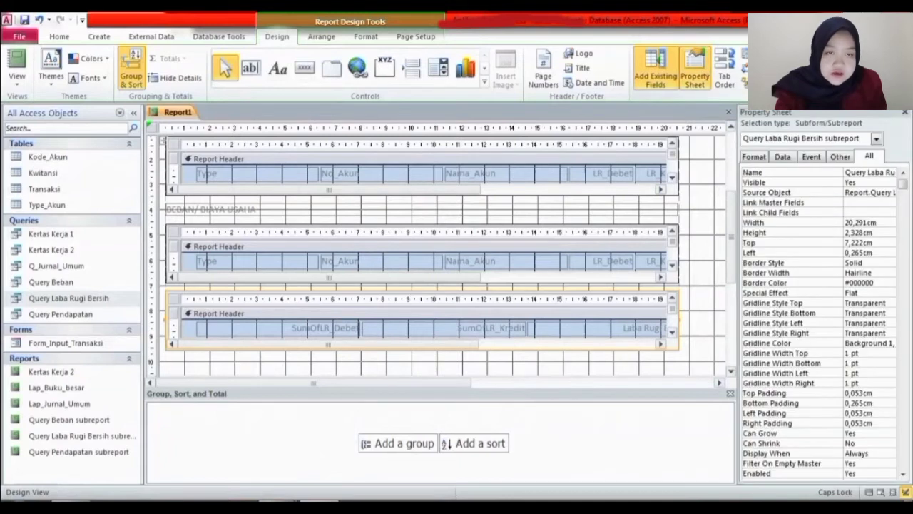
pyautogui.click(873, 231)
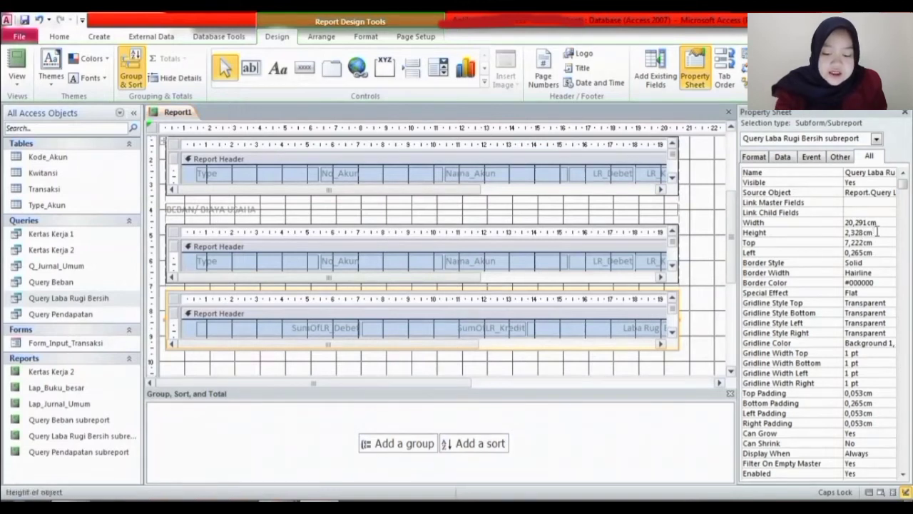
pyautogui.press('BackSpace')
pyautogui.press('BackSpace')
pyautogui.press('BackSpace')
pyautogui.press('BackSpace')
pyautogui.press('BackSpace')
pyautogui.press('BackSpace')
pyautogui.write('1 CM')
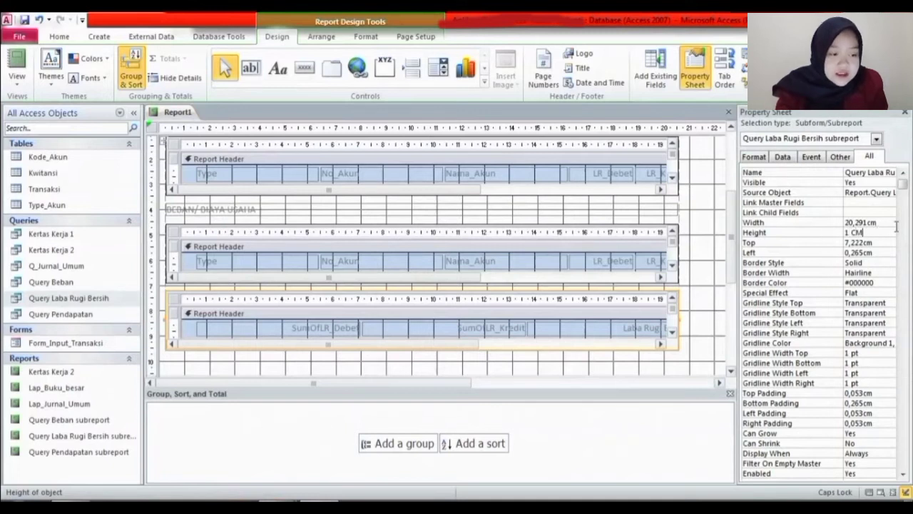
pyautogui.press('capslock')
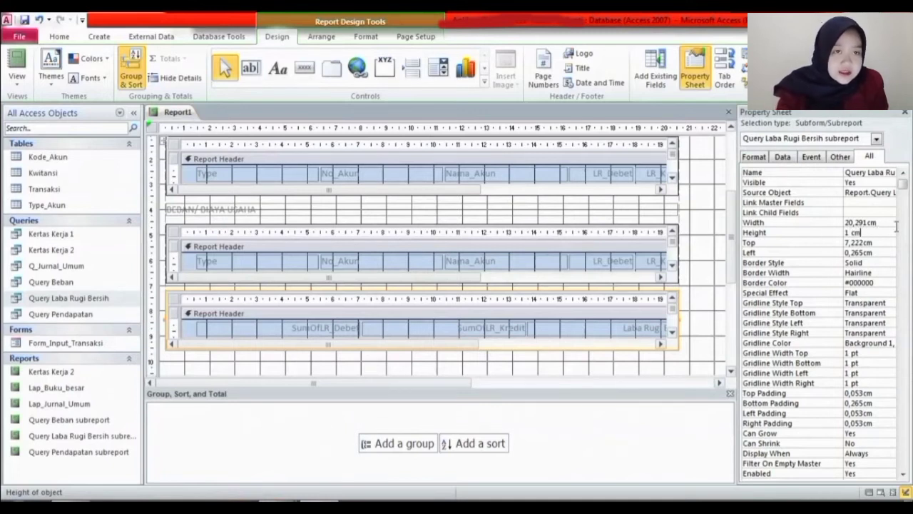
pyautogui.click(706, 231)
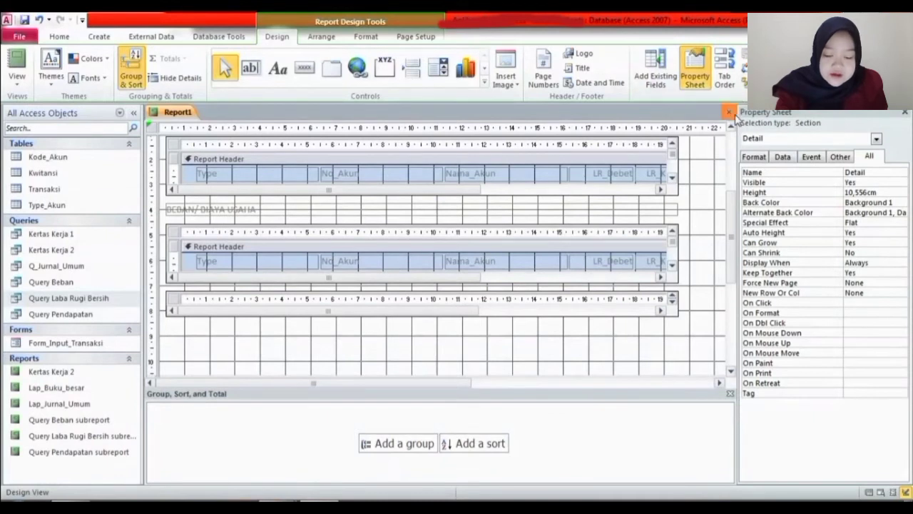
# - Close the report and save it under the name Laporan Laba Rugi
pyautogui.click(728, 112)
pyautogui.click(404, 296)
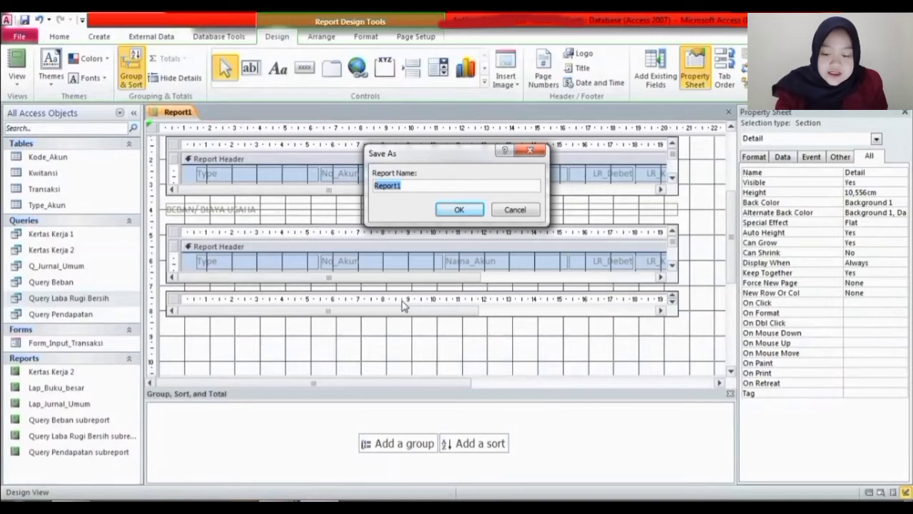
pyautogui.write('Laporan Laba Rugi')
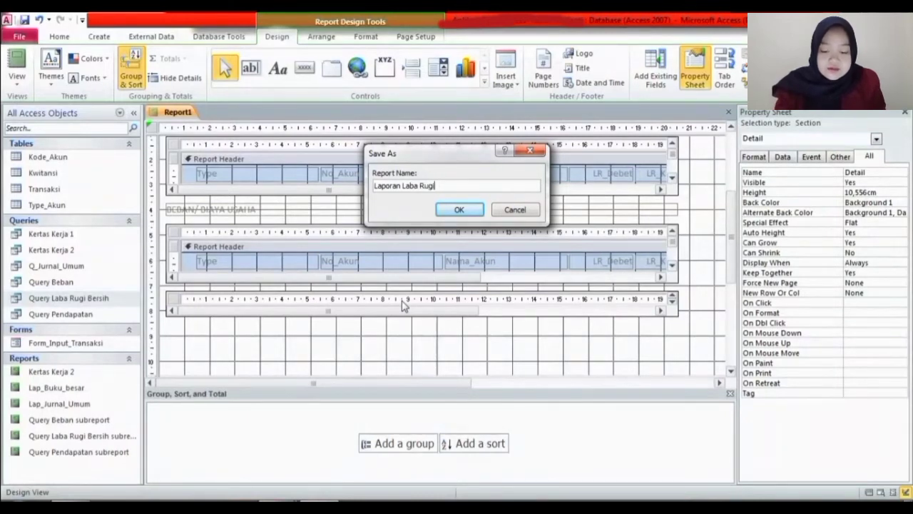
pyautogui.click(460, 209)
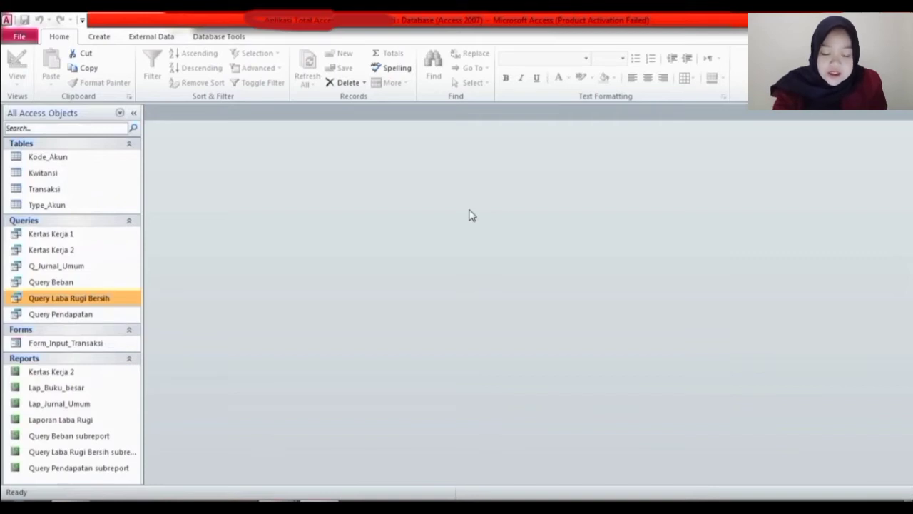
# - Open the Query Pendapatan subreport report in Design View
pyautogui.click(108, 465)
pyautogui.doubleClick(107, 465)
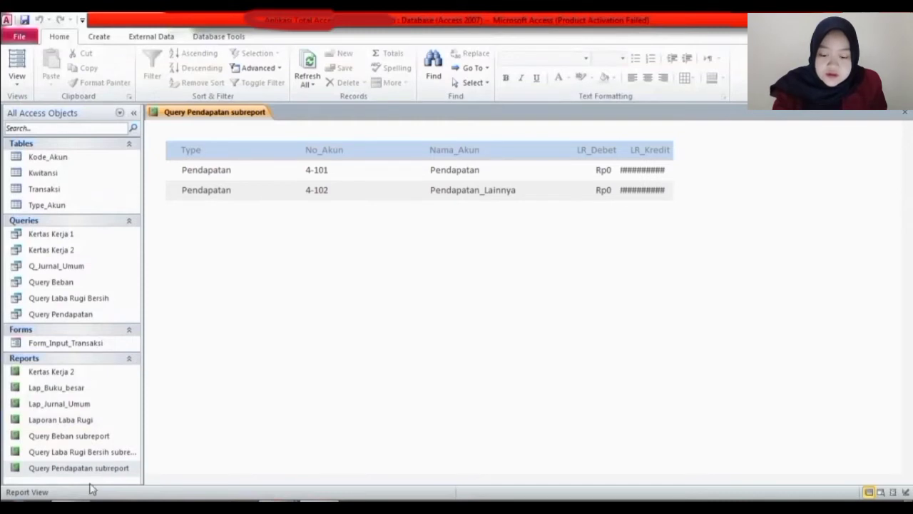
pyautogui.click(18, 81)
pyautogui.click(43, 191)
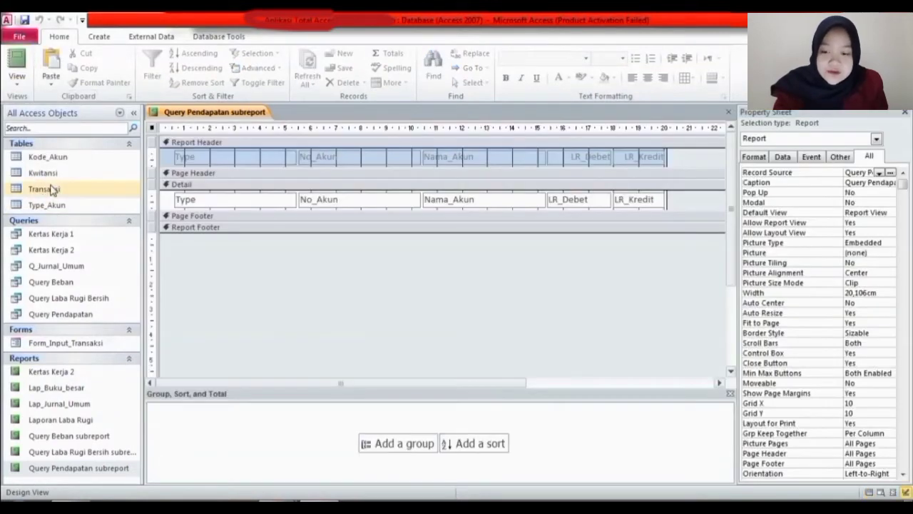
# - Arrange all header labels and detail fields of the Query Pendapatan subreport in a tabular layout with control padding set to None
pyautogui.click(223, 152)
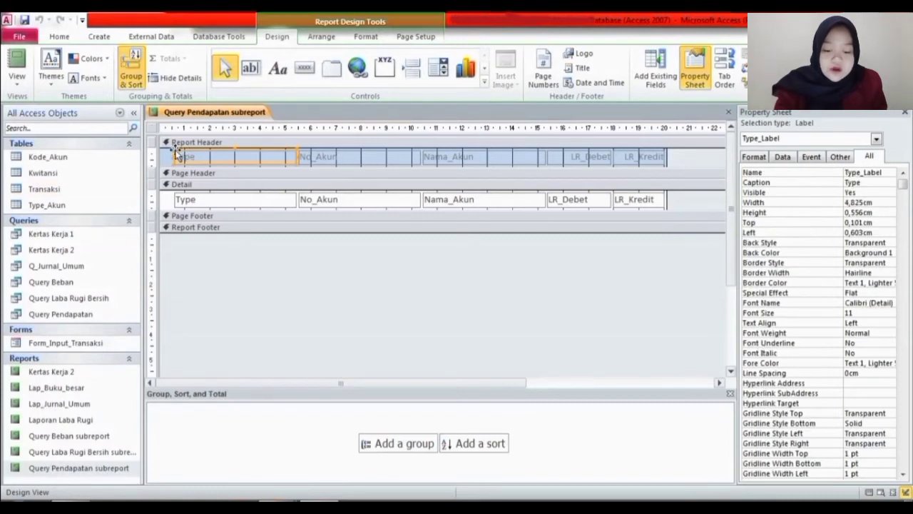
pyautogui.keyDown('shift'); pyautogui.click(354, 160); pyautogui.keyUp('shift')
pyautogui.keyDown('shift'); pyautogui.click(477, 162); pyautogui.keyUp('shift')
pyautogui.moveTo(169, 212); pyautogui.dragTo(616, 177)
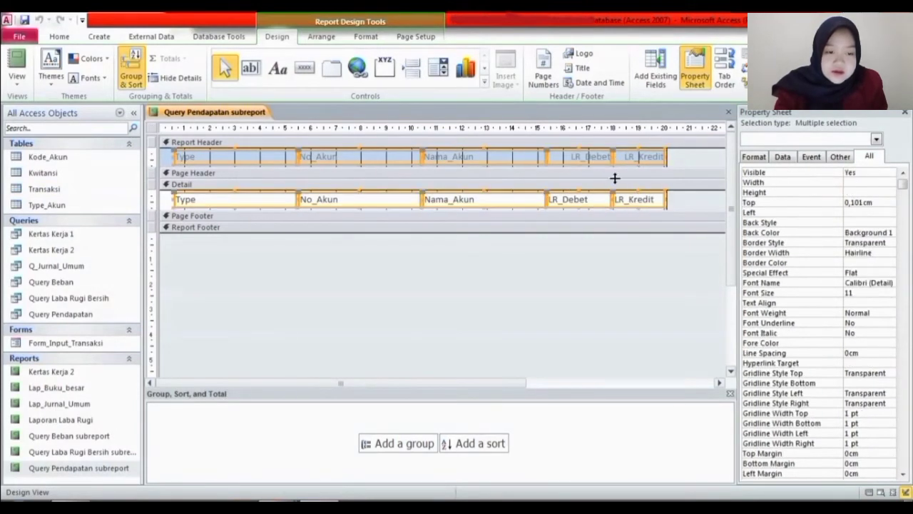
pyautogui.click(331, 36)
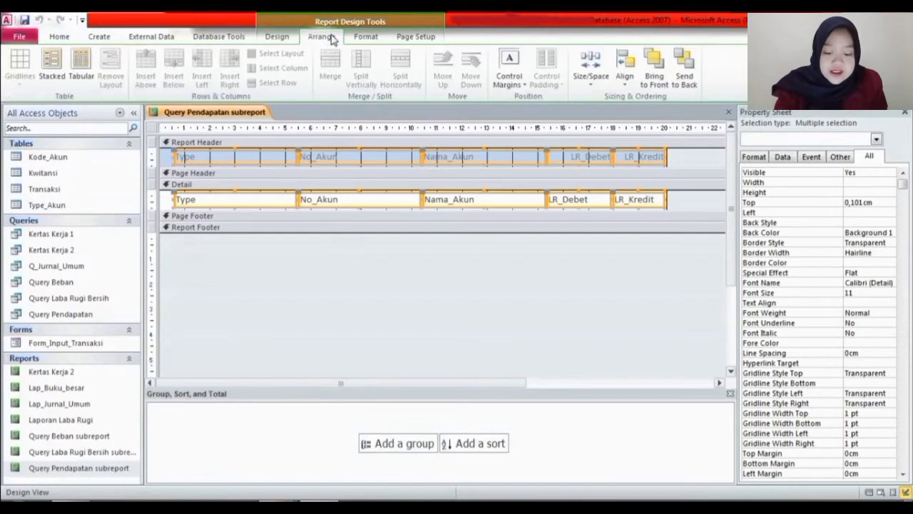
pyautogui.click(87, 64)
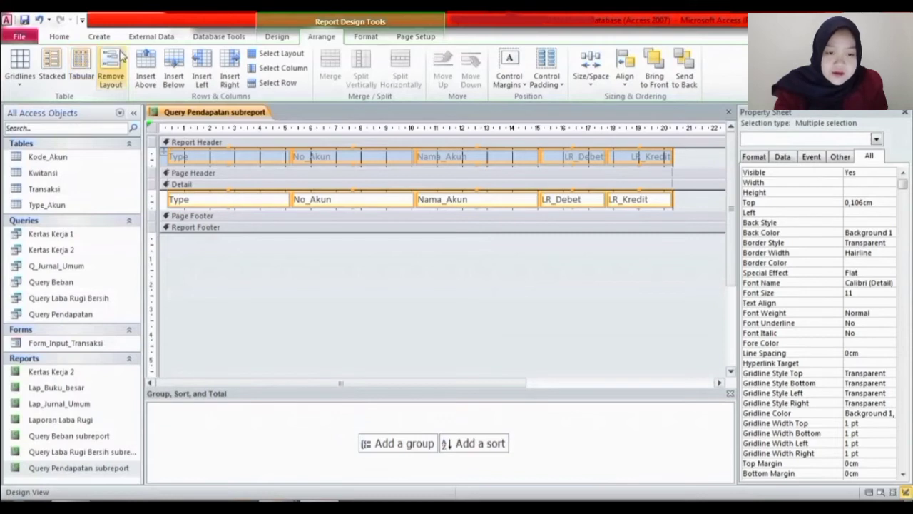
pyautogui.click(552, 74)
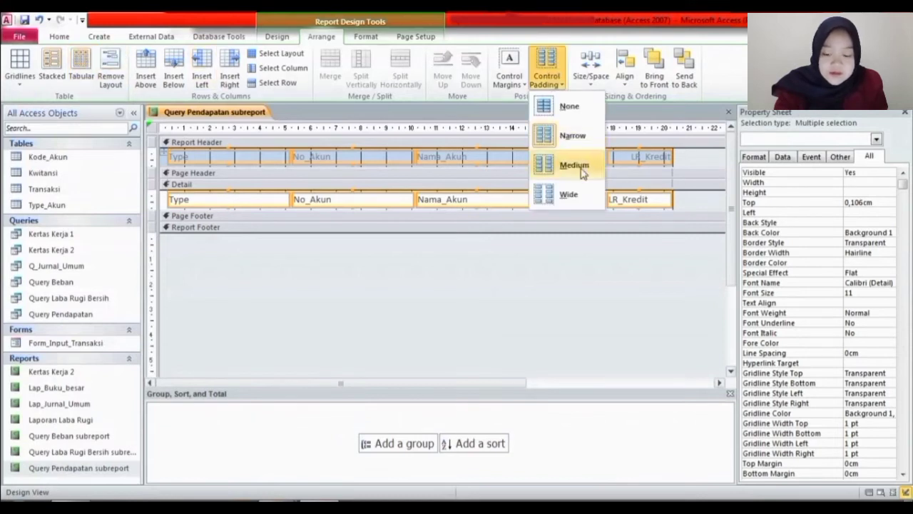
pyautogui.click(581, 105)
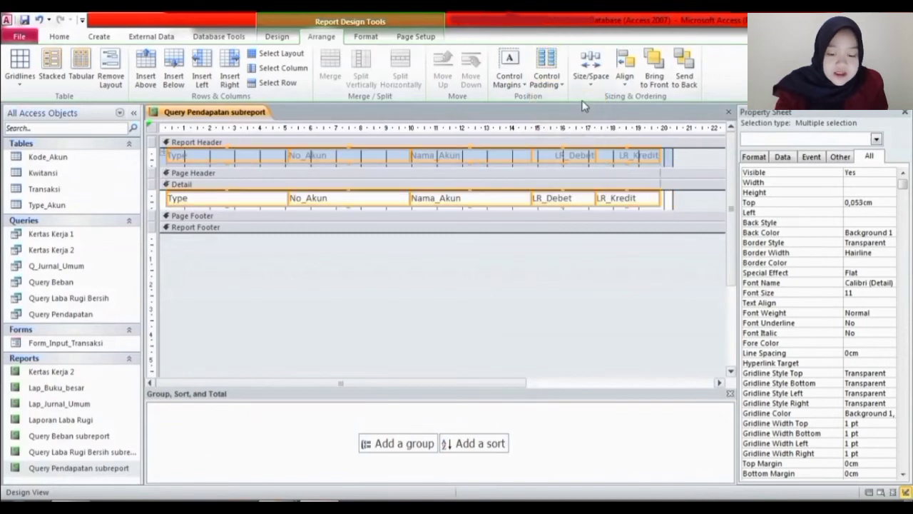
# - Delete the Type header label and the Type detail field from the tabular layout
pyautogui.click(238, 157)
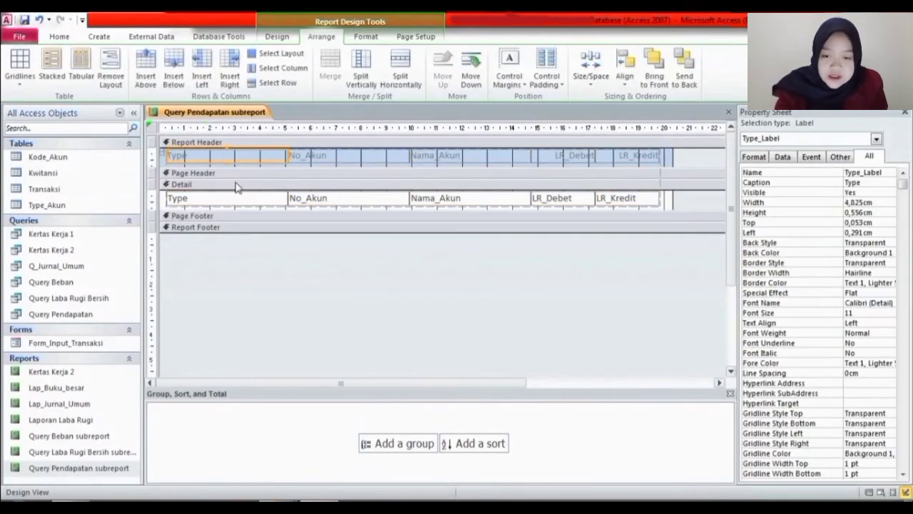
pyautogui.keyDown('shift'); pyautogui.click(235, 198); pyautogui.keyUp('shift')
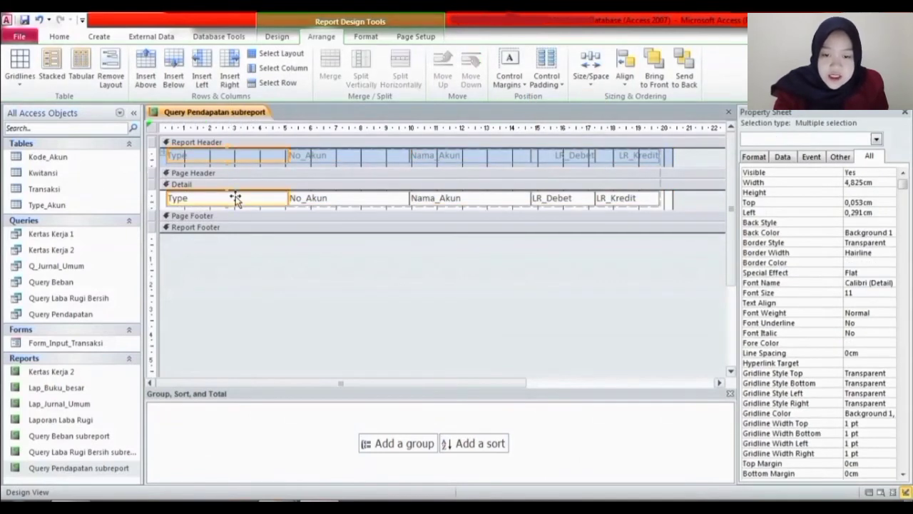
pyautogui.rightClick(235, 199)
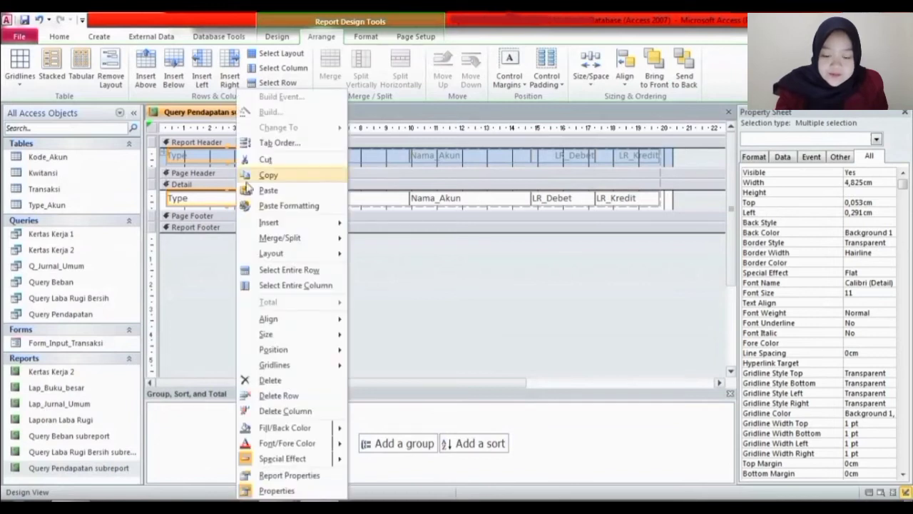
pyautogui.click(271, 378)
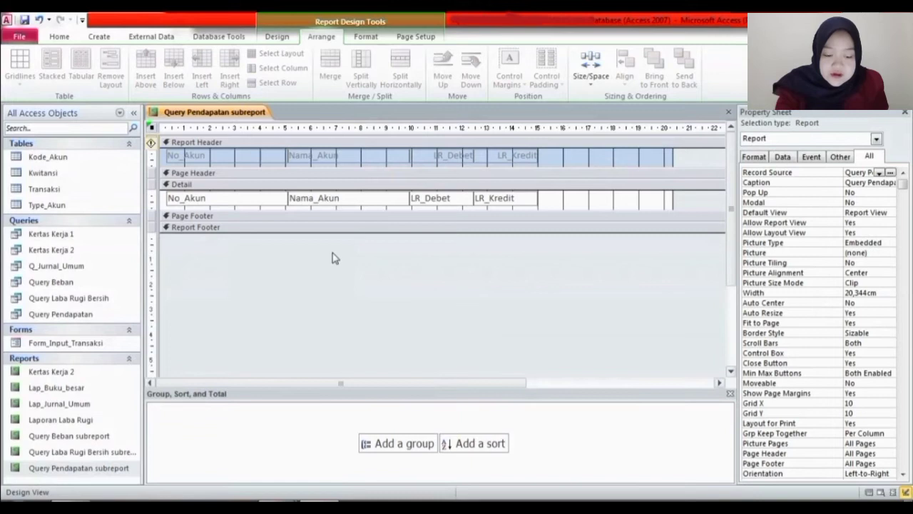
# - Add a sort on the No_Akun field to the Query Pendapatan subreport
pyautogui.click(479, 443)
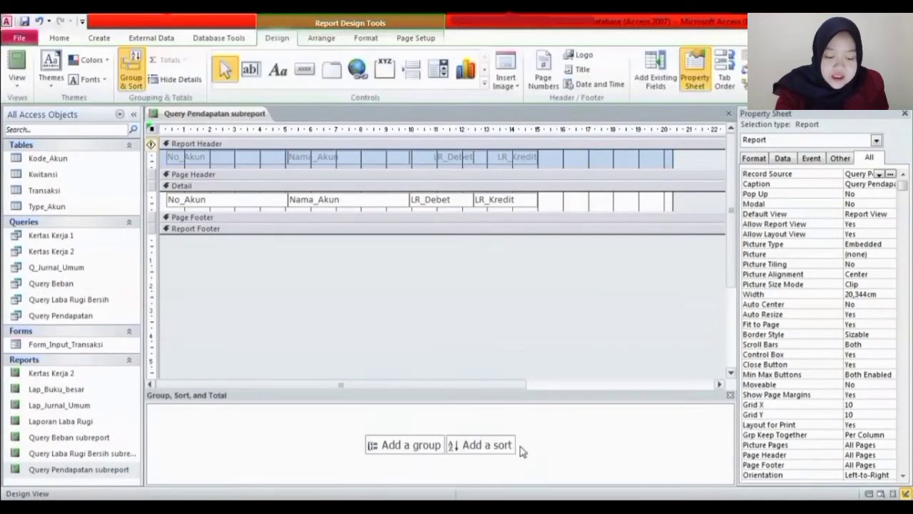
pyautogui.click(482, 445)
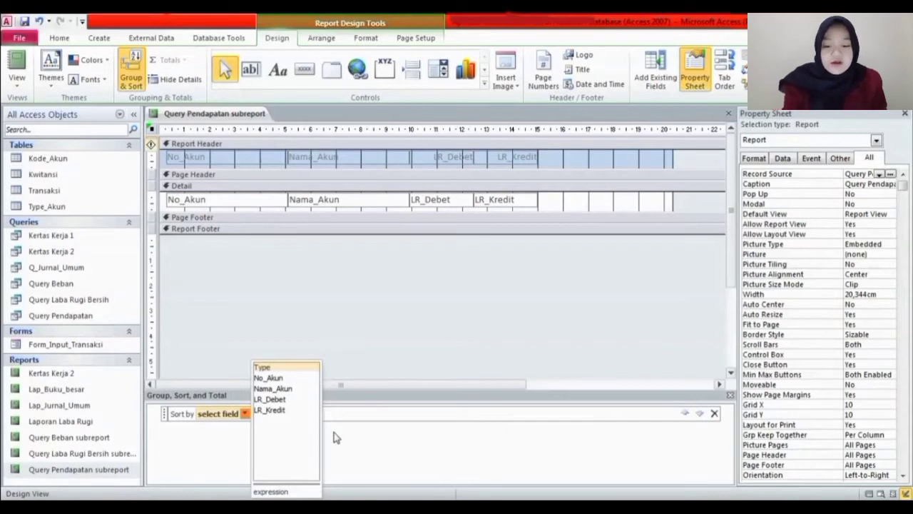
pyautogui.click(279, 378)
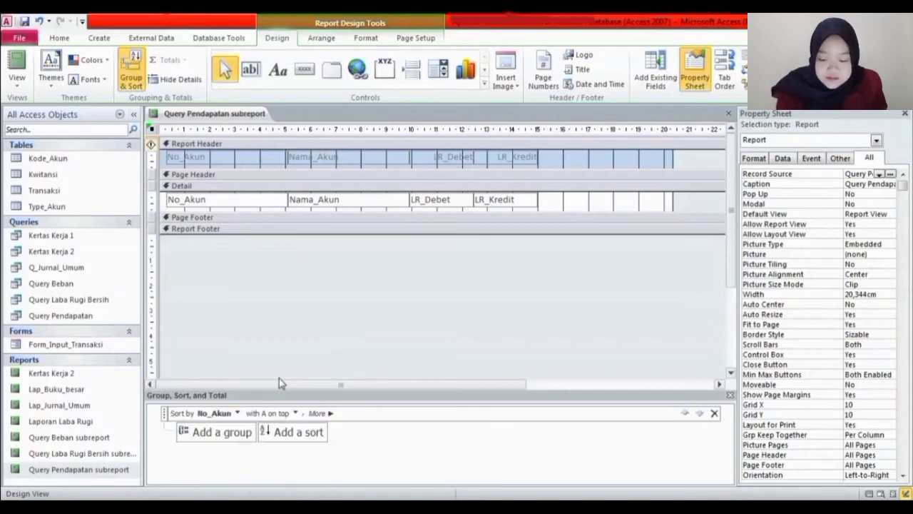
# - Add Sum grand totals for LR_Debet and LR_Kredit through the No_Akun sort's totals options
pyautogui.click(322, 413)
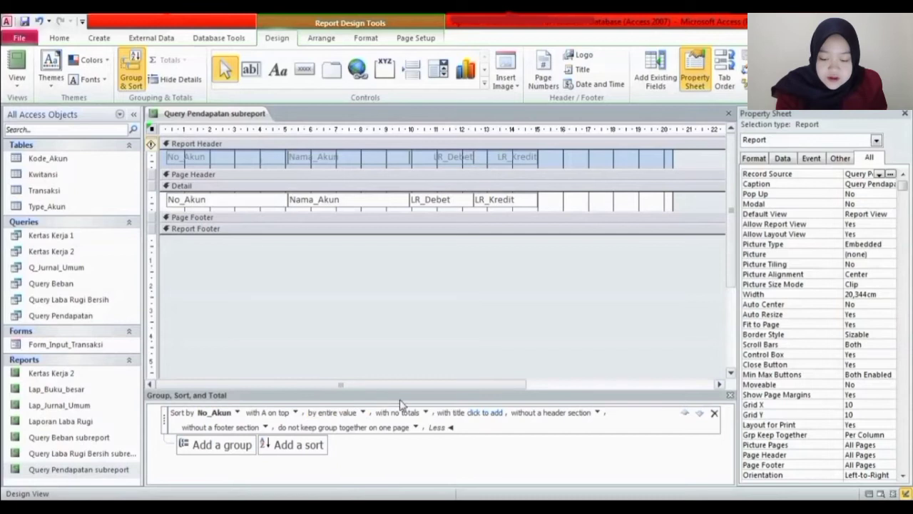
pyautogui.click(425, 412)
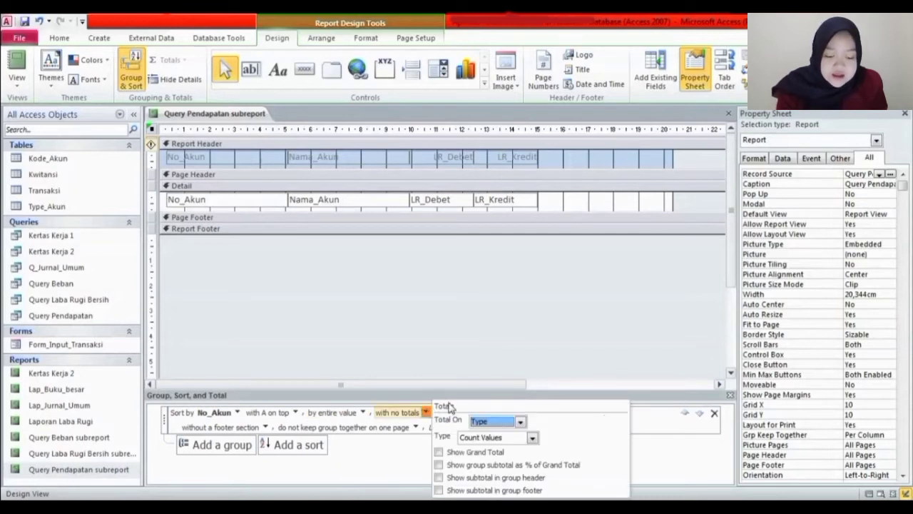
pyautogui.click(520, 422)
pyautogui.click(503, 461)
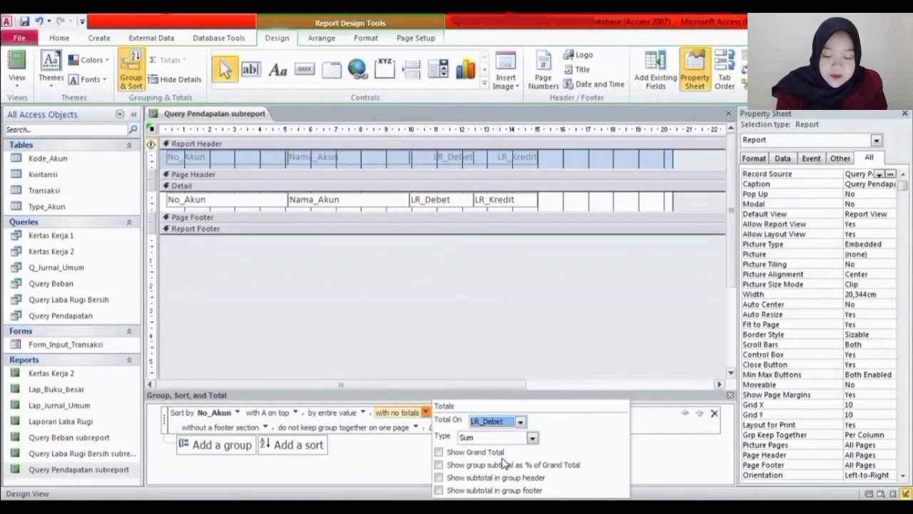
pyautogui.click(487, 454)
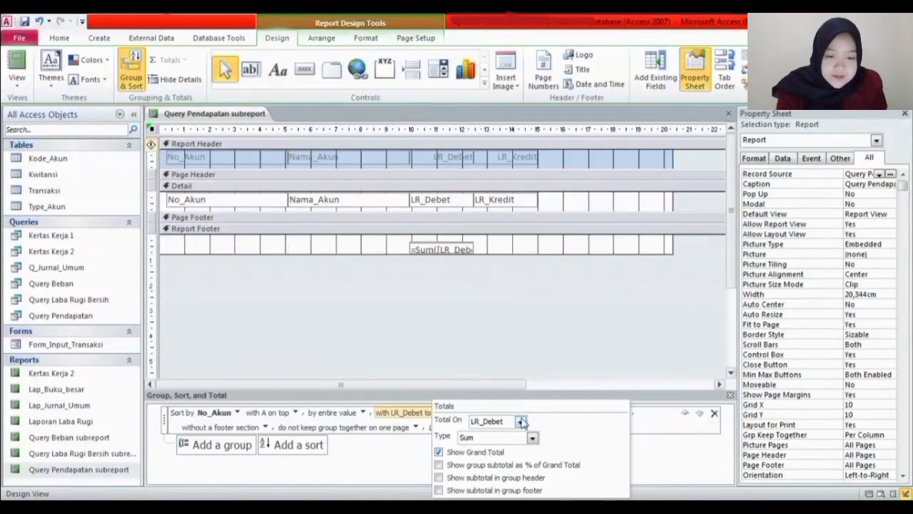
pyautogui.click(520, 422)
pyautogui.click(500, 469)
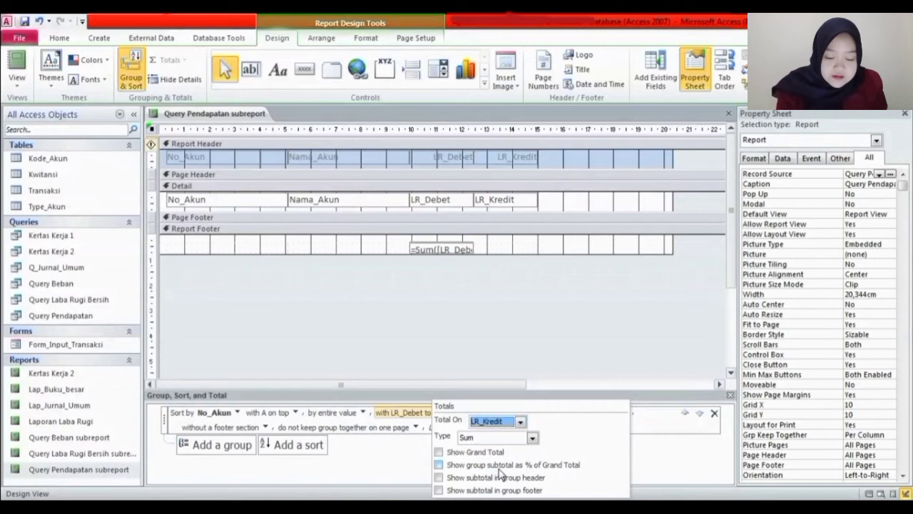
pyautogui.click(494, 455)
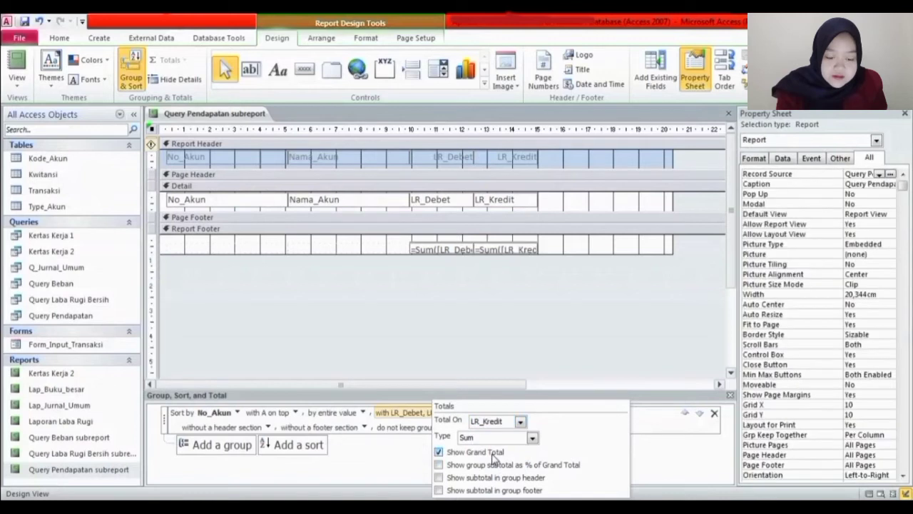
pyautogui.click(547, 316)
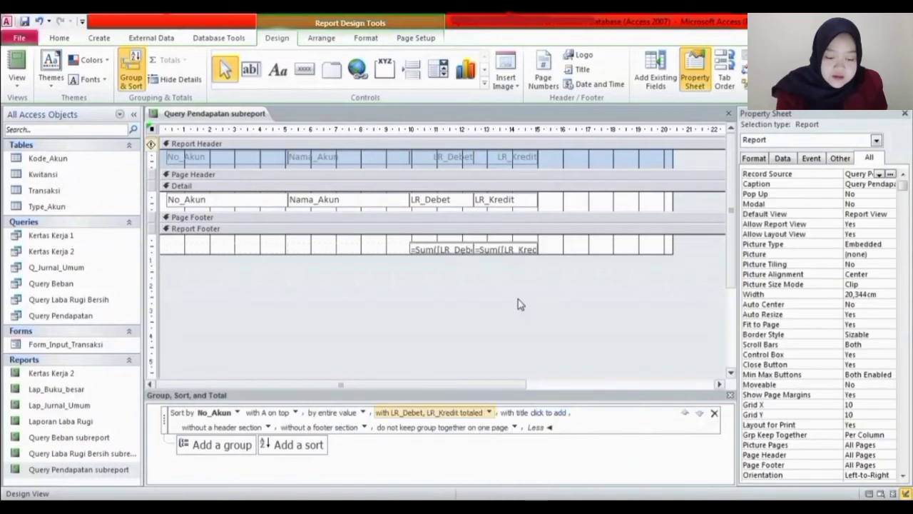
# - Insert two empty rows below the totals row in the report footer
pyautogui.click(385, 251)
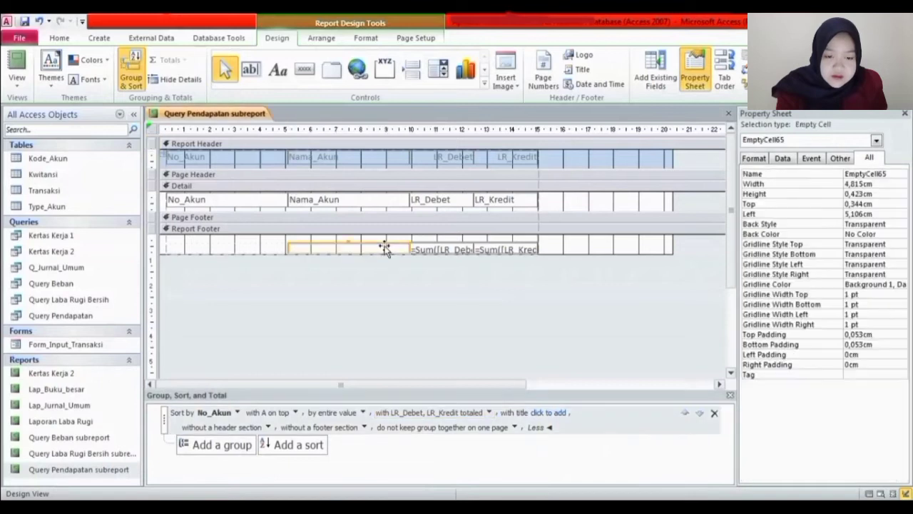
pyautogui.click(321, 38)
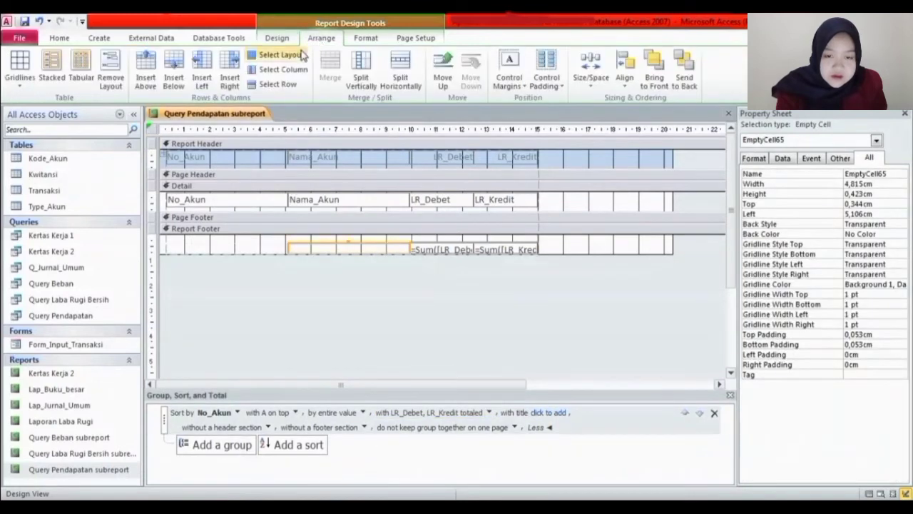
pyautogui.click(174, 77)
pyautogui.click(176, 77)
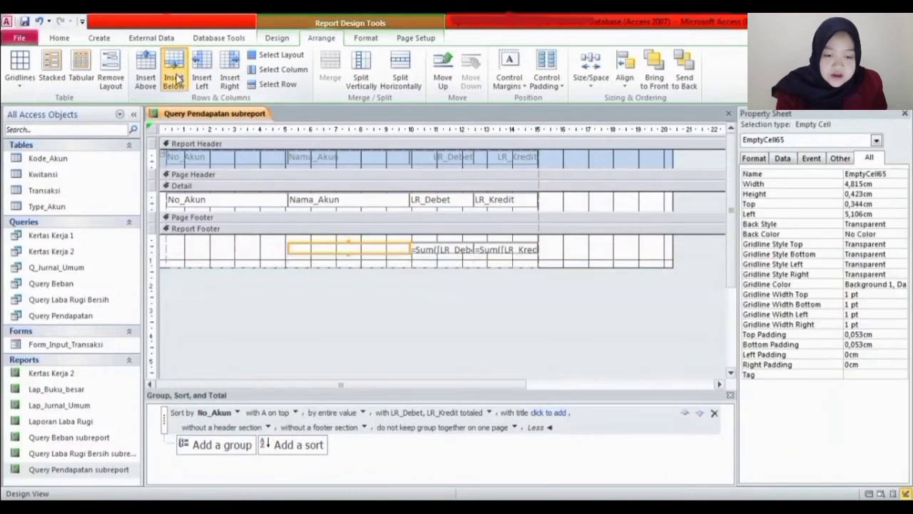
# - Move the LR_Debet total one row down in the report footer and heighten it to about 0.5 cm and the LR_Kredit total to about 0.56 cm
pyautogui.click(424, 248)
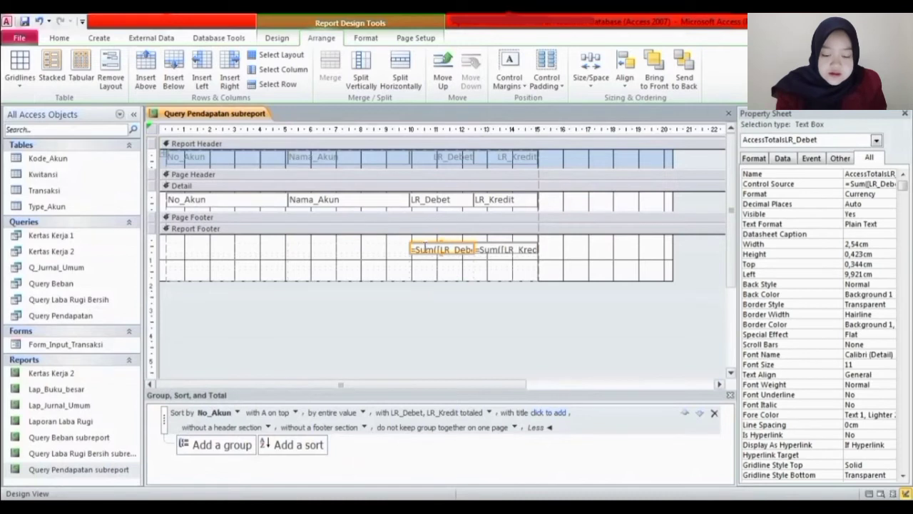
pyautogui.moveTo(406, 250); pyautogui.dragTo(414, 264)
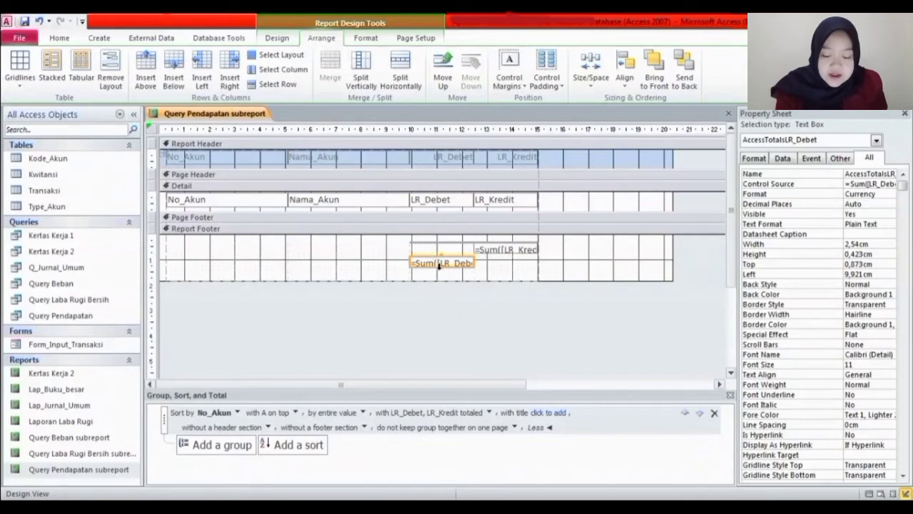
pyautogui.click(440, 264)
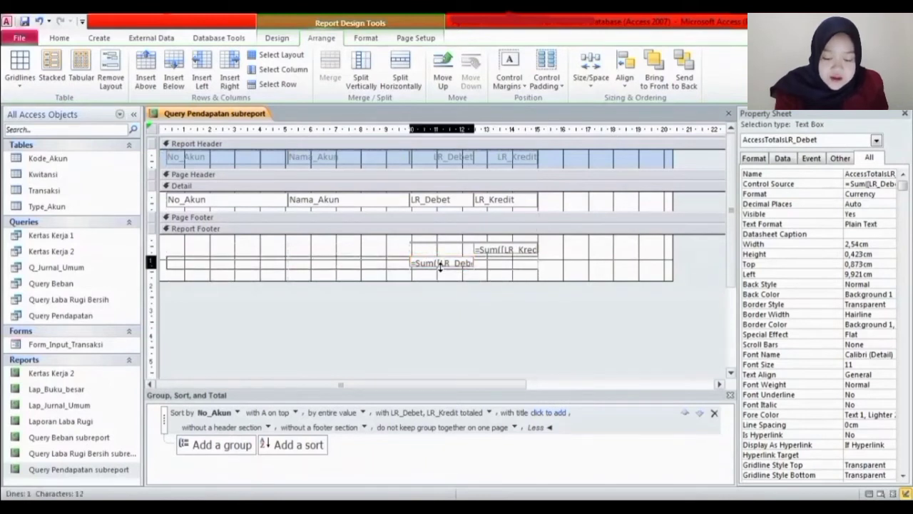
pyautogui.moveTo(440, 267); pyautogui.dragTo(440, 267)
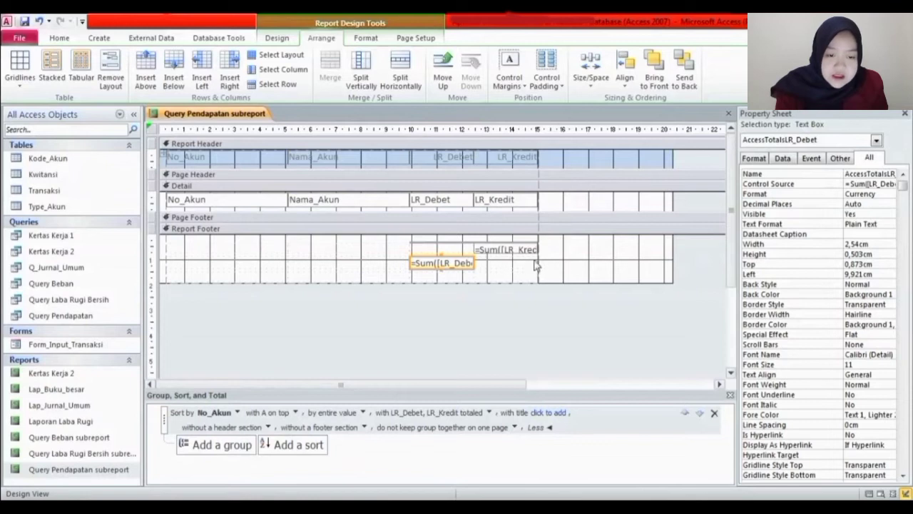
pyautogui.click(510, 251)
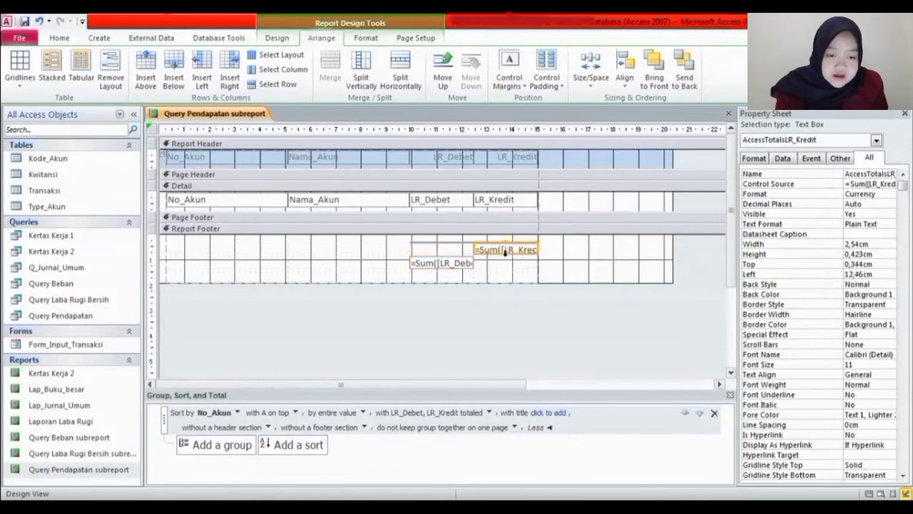
pyautogui.moveTo(505, 250); pyautogui.dragTo(506, 253)
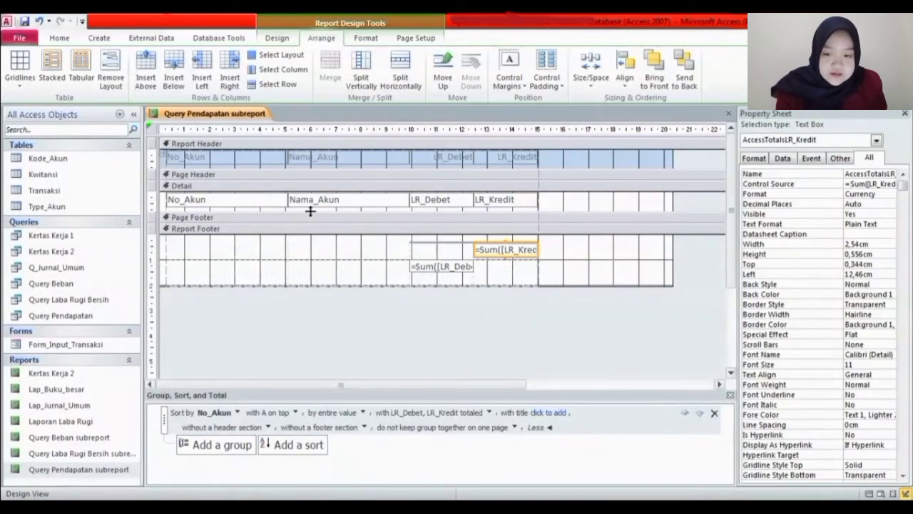
# - Add an unbound text box with its label to the report footer's third row, directly under the LR_Debet total
pyautogui.click(277, 37)
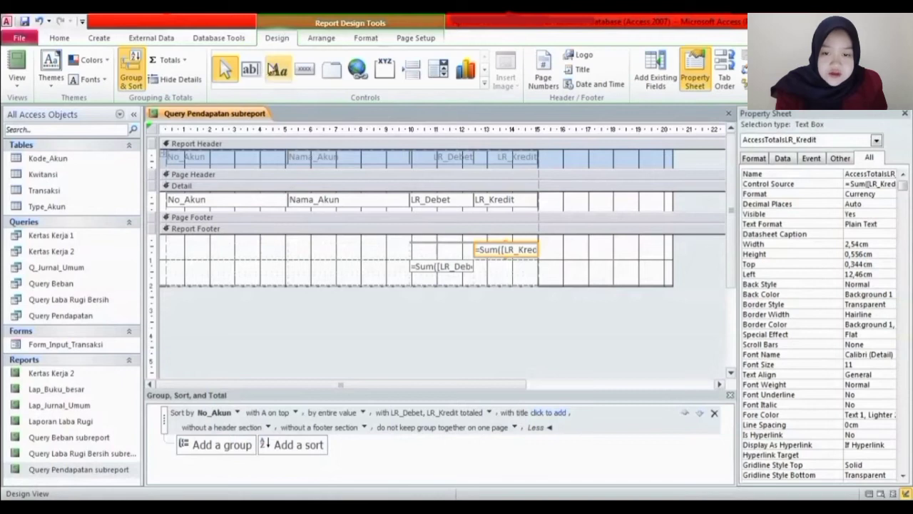
pyautogui.click(250, 69)
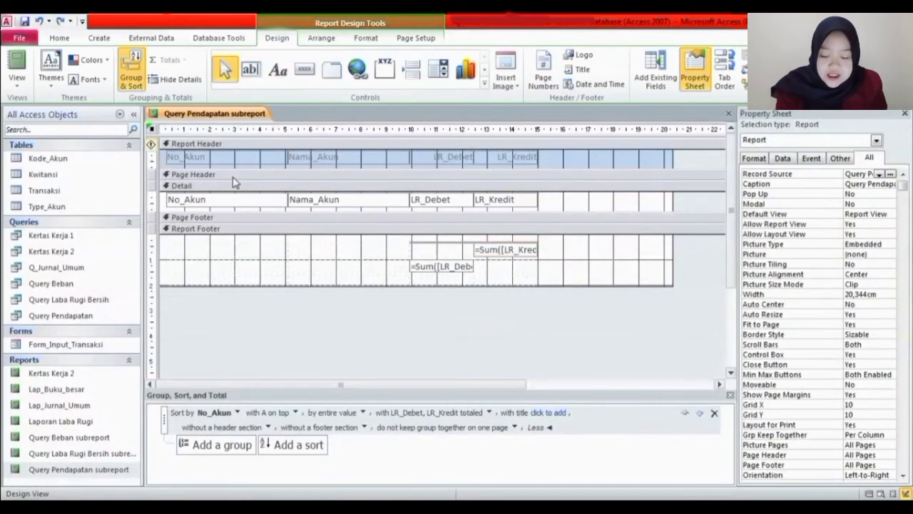
pyautogui.click(357, 263)
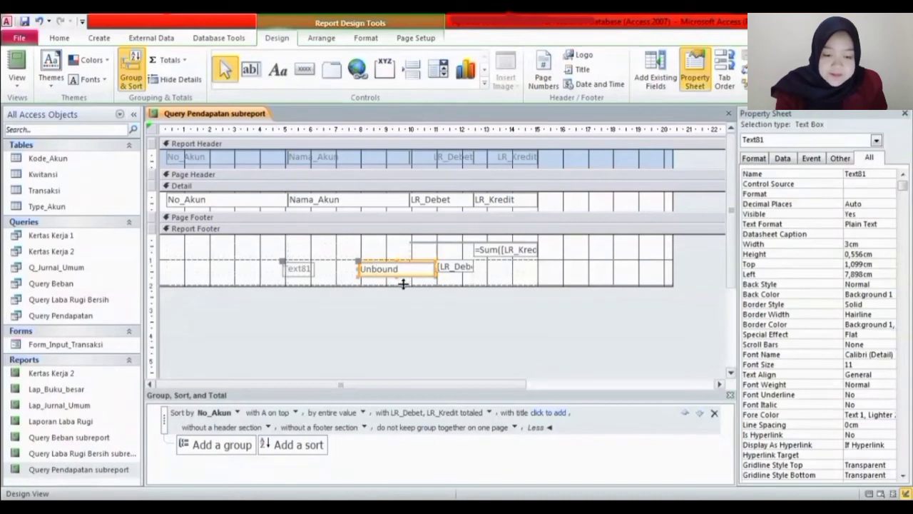
pyautogui.moveTo(431, 275); pyautogui.dragTo(468, 279)
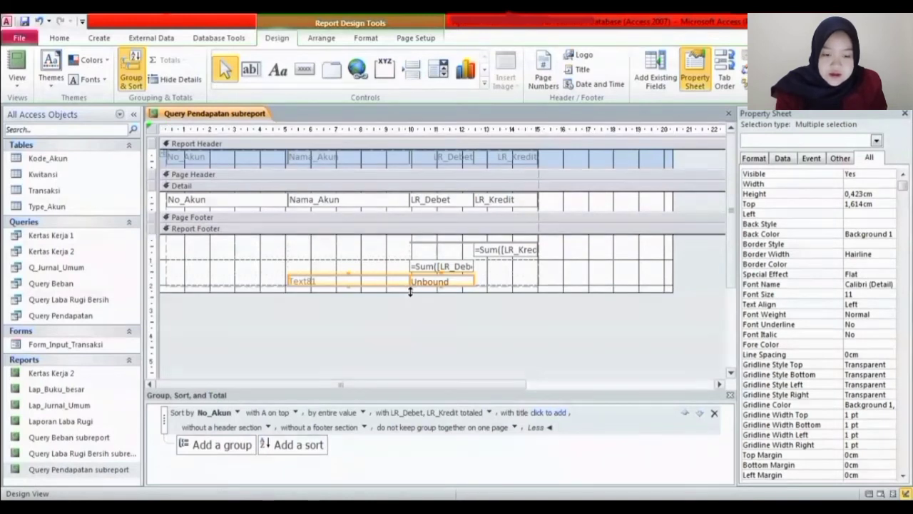
# - Merge the new text box's label cell with the empty cell beside it under the No_Akun column
pyautogui.click(519, 284)
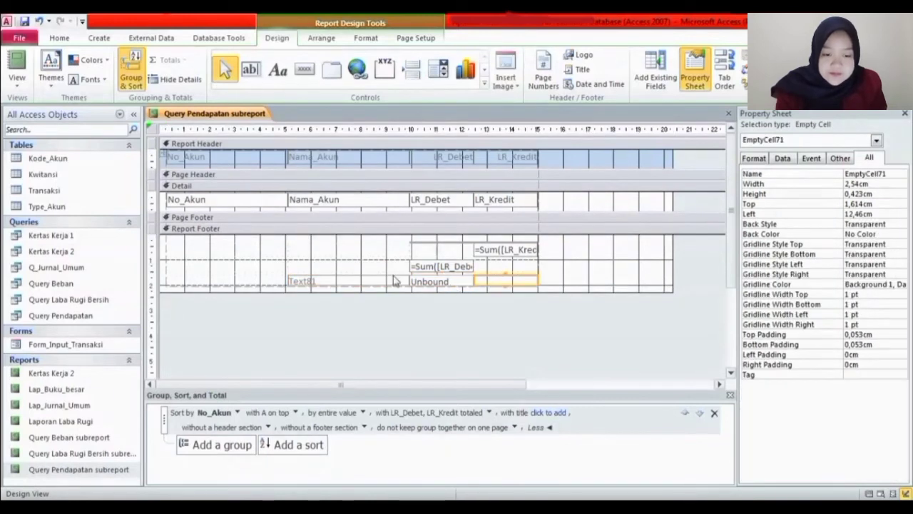
pyautogui.click(361, 282)
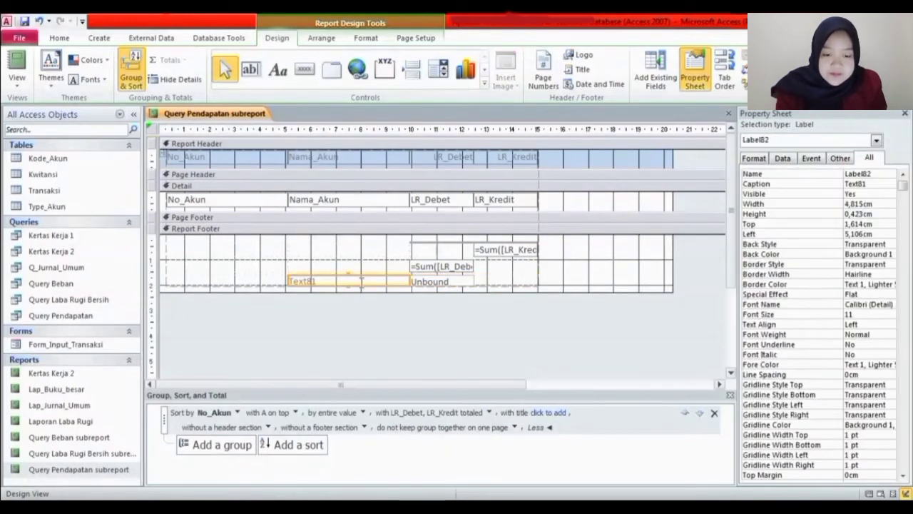
pyautogui.keyDown('shift'); pyautogui.click(277, 281); pyautogui.keyUp('shift')
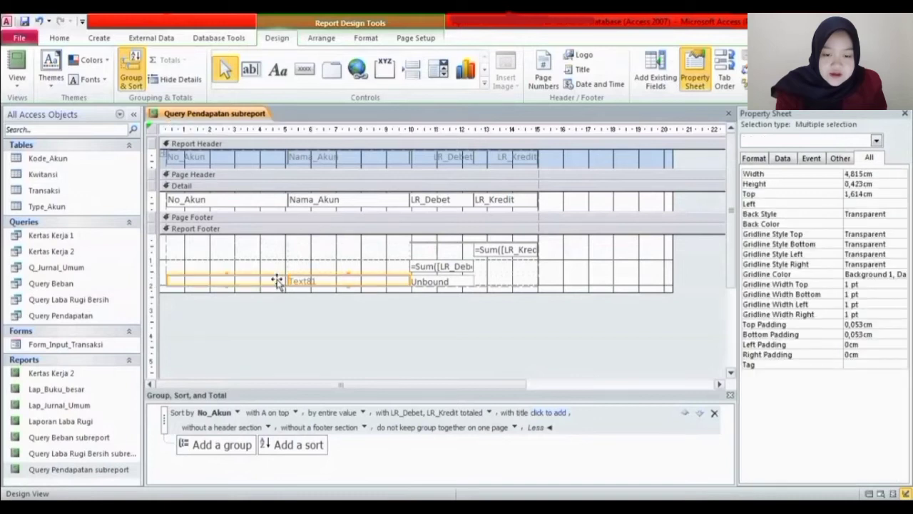
pyautogui.click(321, 38)
pyautogui.click(328, 65)
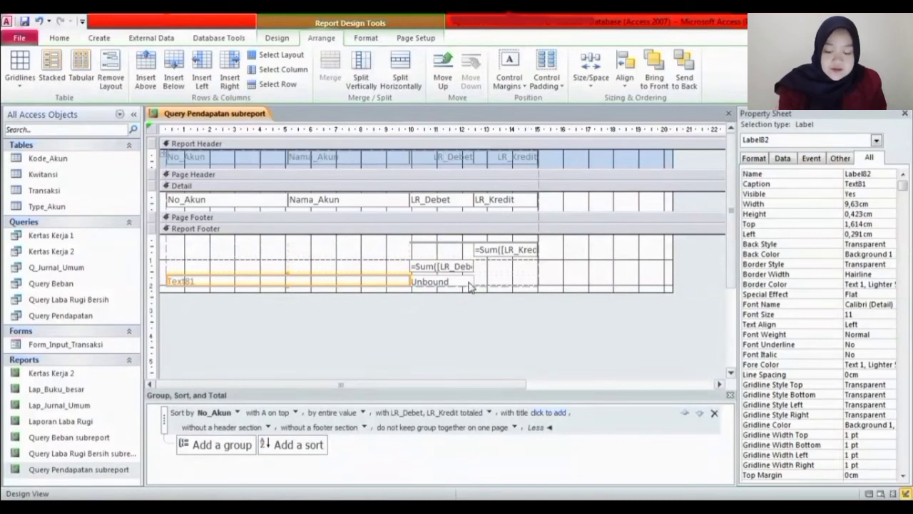
# - Change the merged footer label's text to PENDAPATAN BERSIH
pyautogui.click(371, 280)
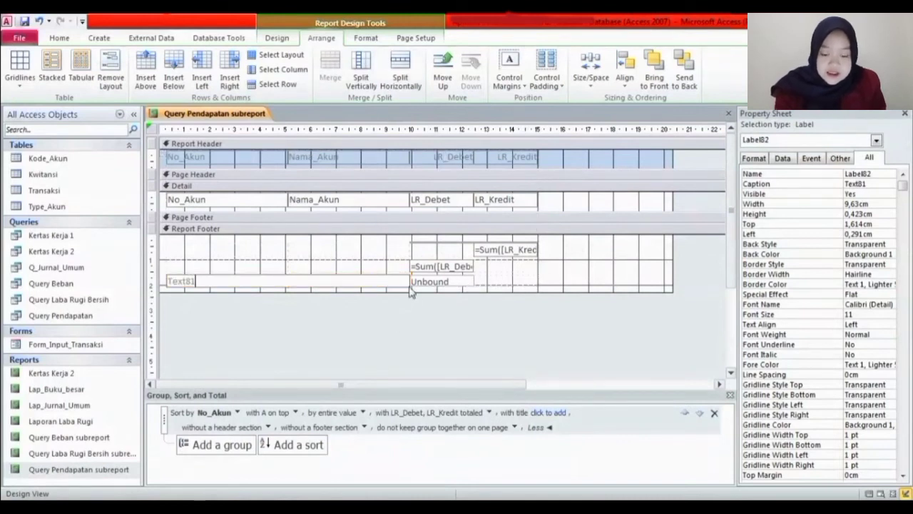
pyautogui.doubleClick(167, 280)
pyautogui.write('Pe')
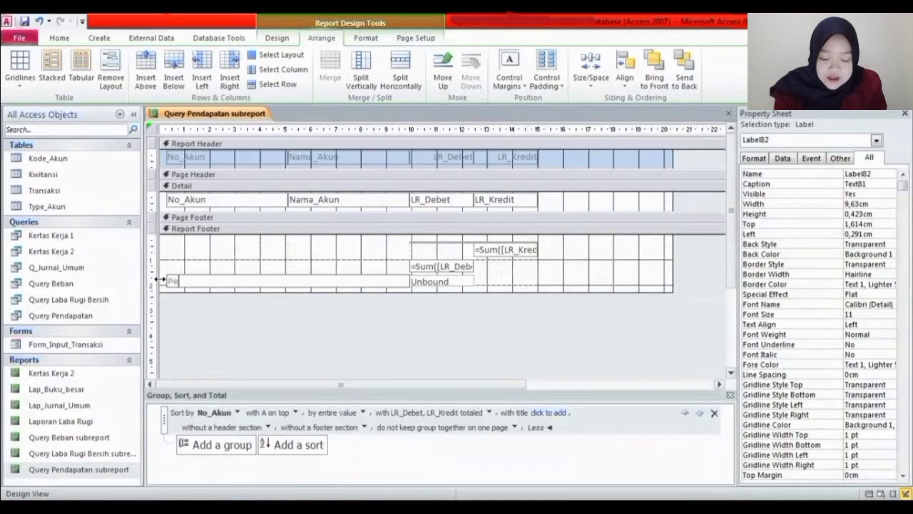
pyautogui.press('BackSpace')
pyautogui.press('capslock')
pyautogui.press('BackSpace')
pyautogui.write('PENDAPATANB')
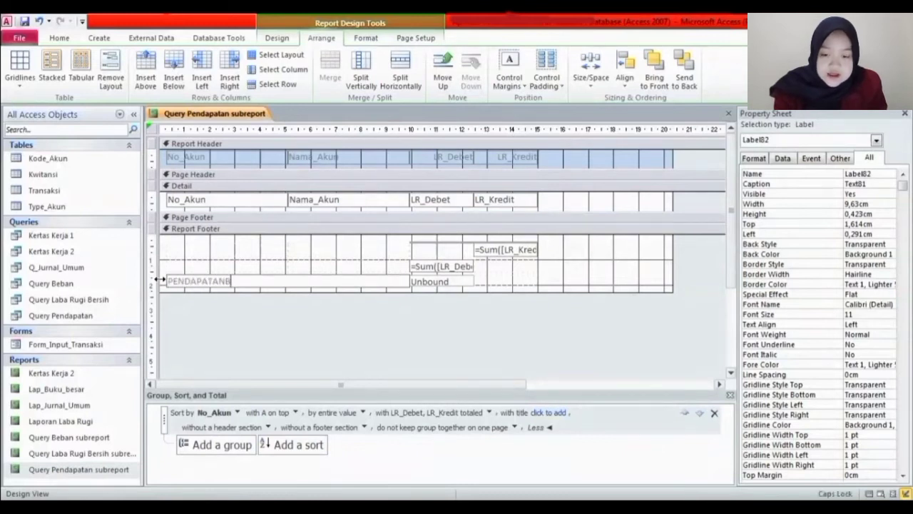
pyautogui.press('BackSpace')
pyautogui.write('BERSIH')
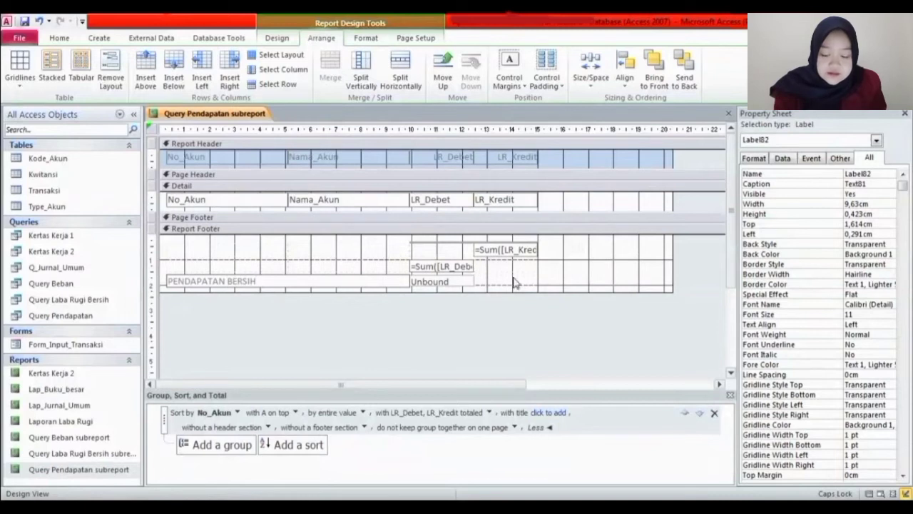
# - Name the unbound text box beside the PENDAPATAN BERSIH label Laba Rugi Bersih
pyautogui.click(467, 286)
pyautogui.click(840, 179)
pyautogui.press('BackSpace')
pyautogui.write('Laba')
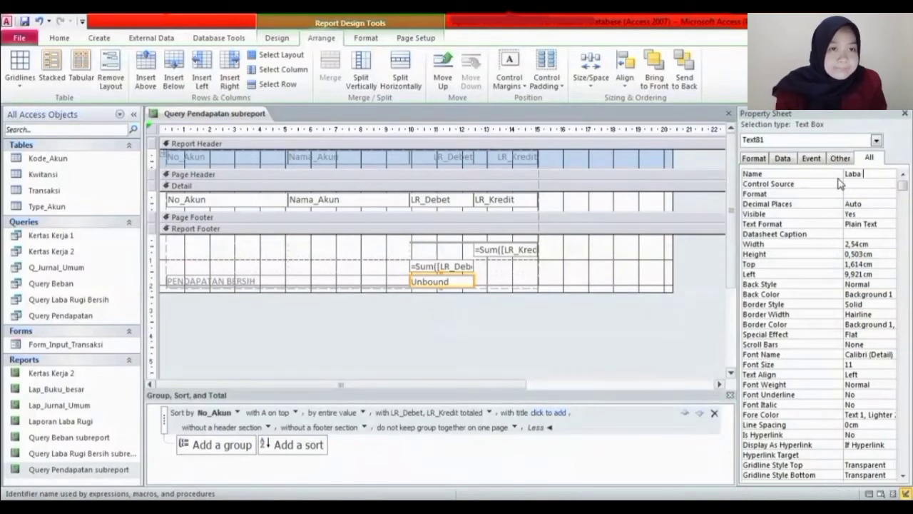
pyautogui.write(' Rugi Bersih')
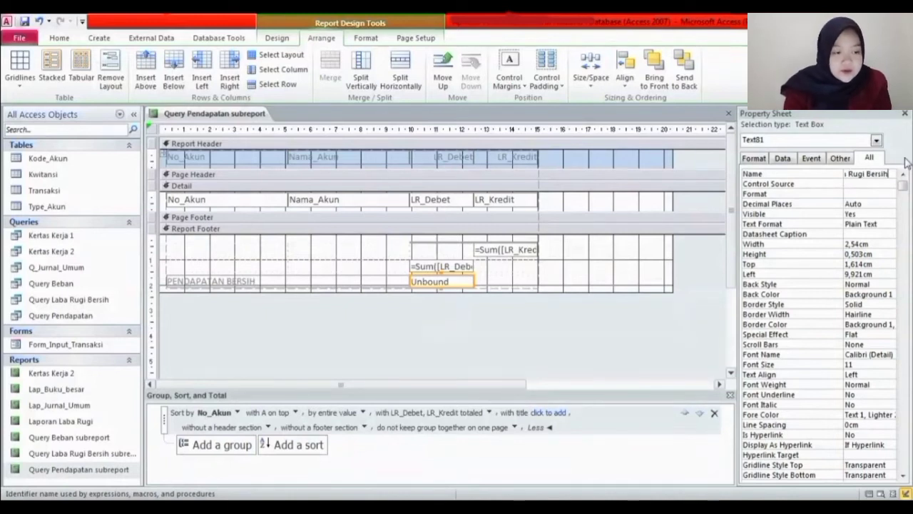
# - Enter the formula =Sum([LR_Kredit])-Sum([LR_Debet]) in the unbound text box of the PENDAPATAN BERSIH row
pyautogui.click(454, 282)
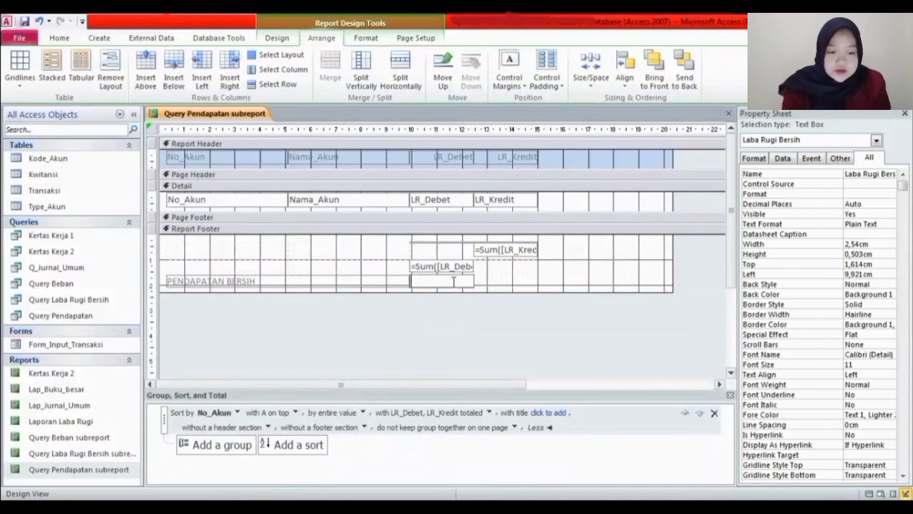
pyautogui.write('=Sum([L')
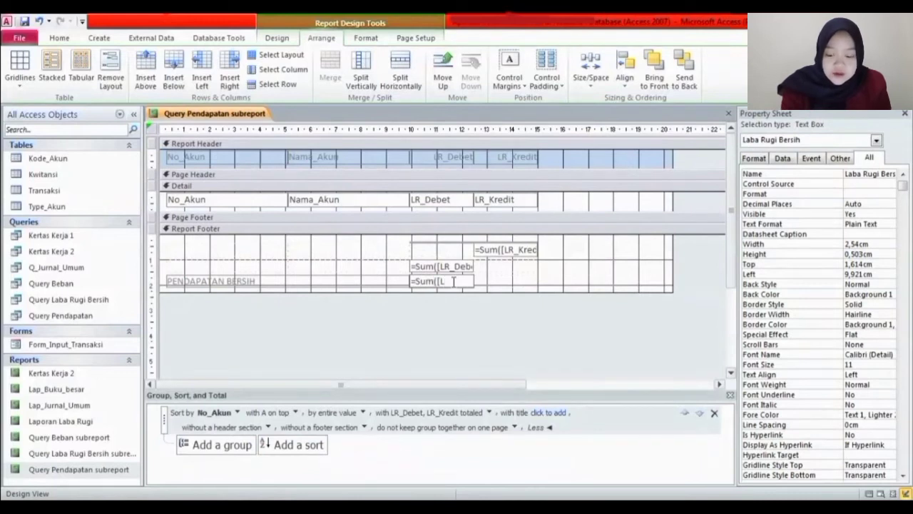
pyautogui.write('R_Kredit])-')
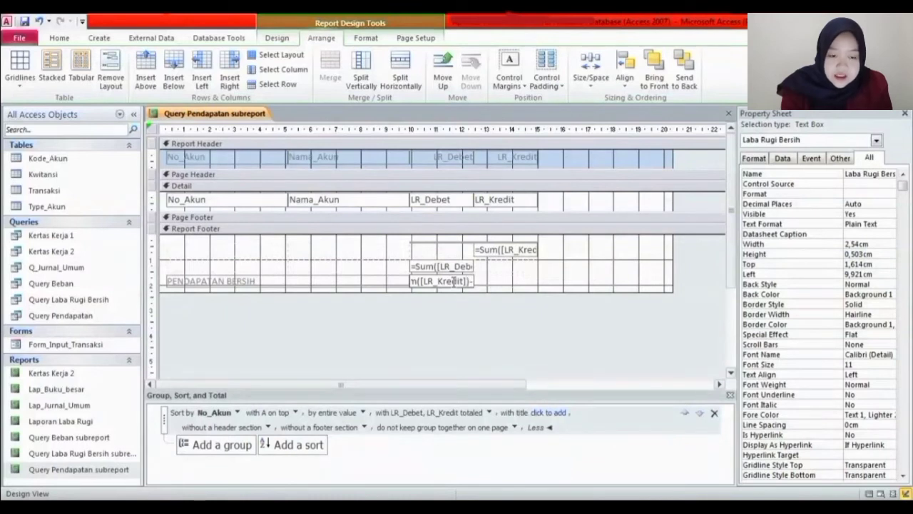
pyautogui.write('S')
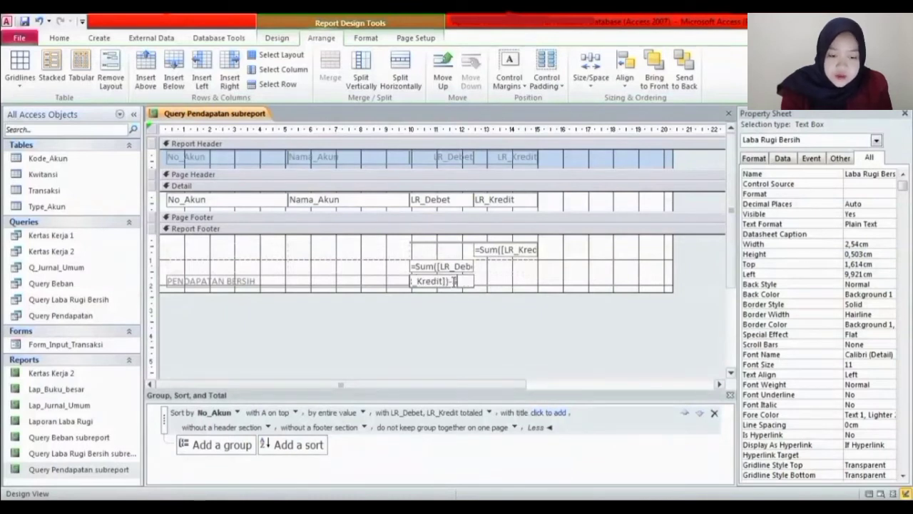
pyautogui.write('um(')
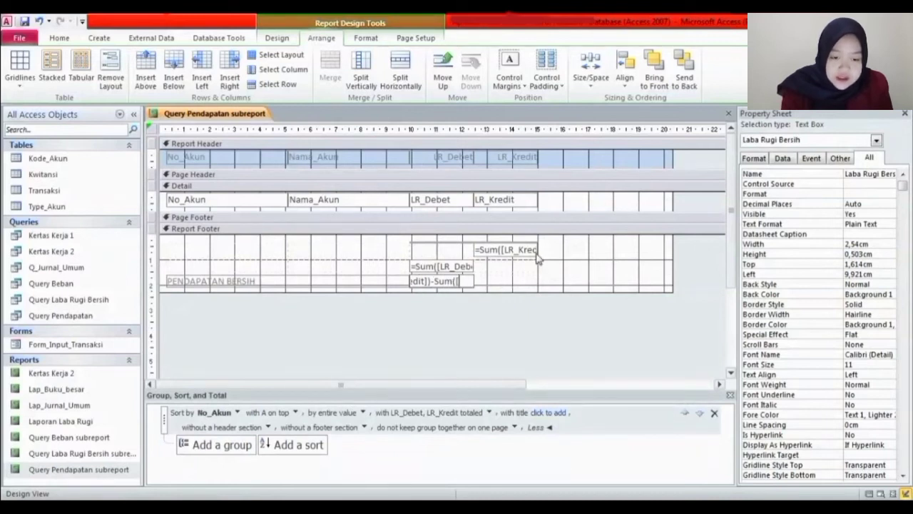
pyautogui.write('[LR_Debet')
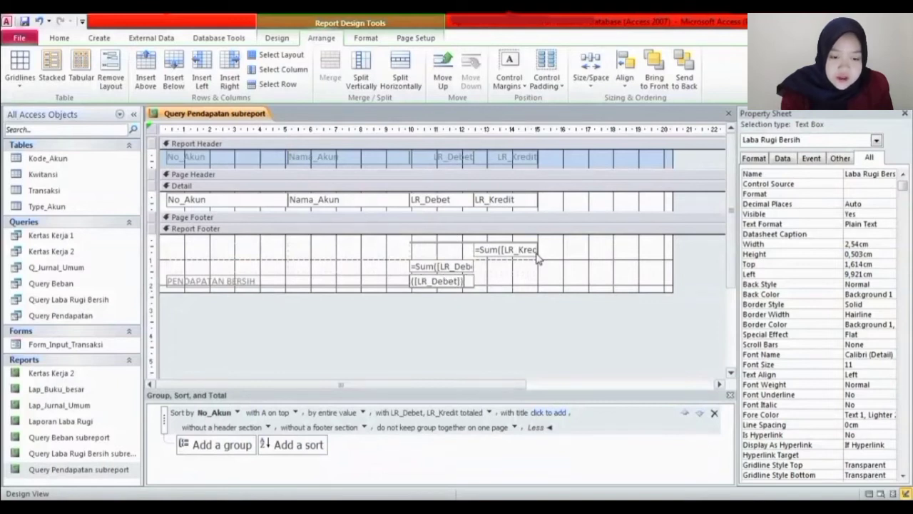
pyautogui.click(486, 284)
# - Set the number format of the PENDAPATAN BERSIH formula box to Currency
pyautogui.click(467, 282)
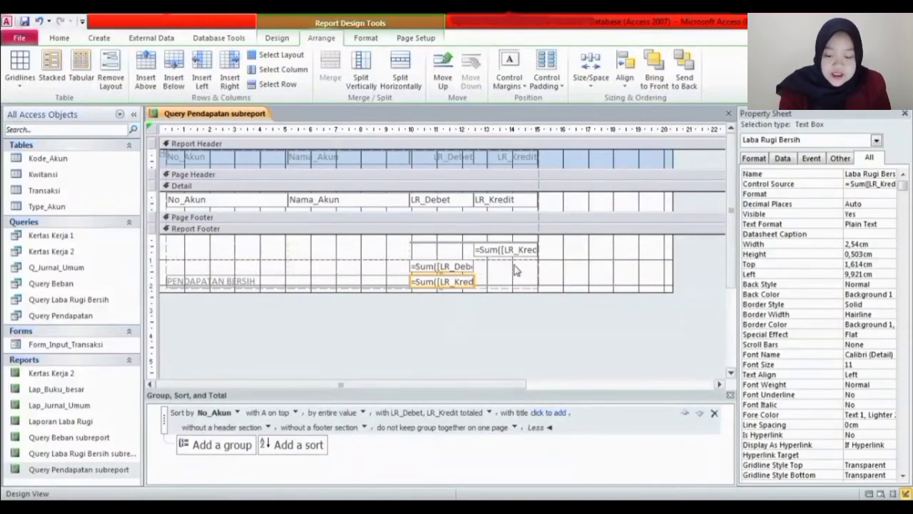
pyautogui.click(861, 194)
pyautogui.click(891, 195)
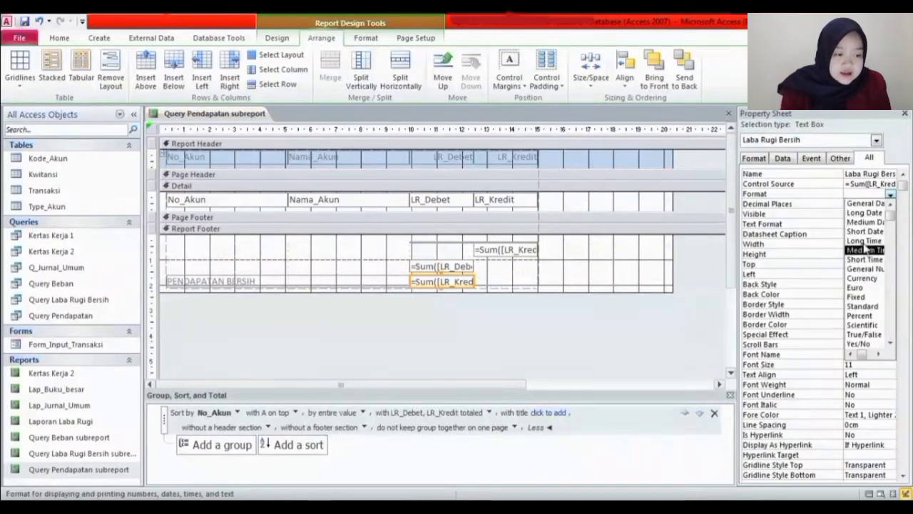
pyautogui.click(866, 280)
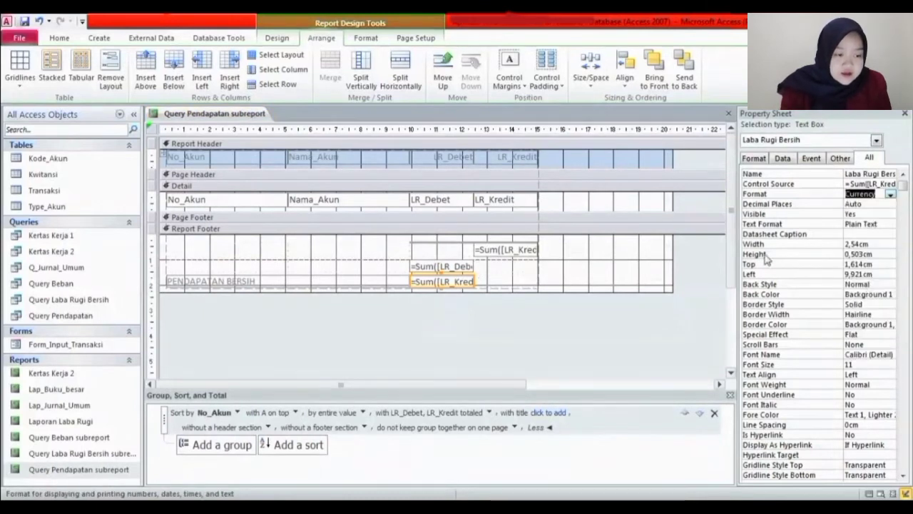
# - Make the PENDAPATAN BERSIH formula box bold and right-aligned, with the black Text 1 theme colour as its font colour
pyautogui.click(57, 39)
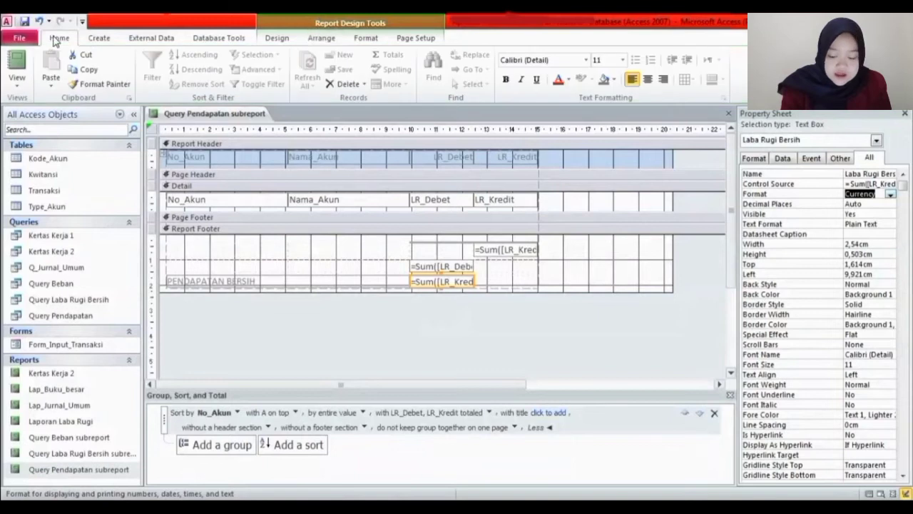
pyautogui.click(505, 80)
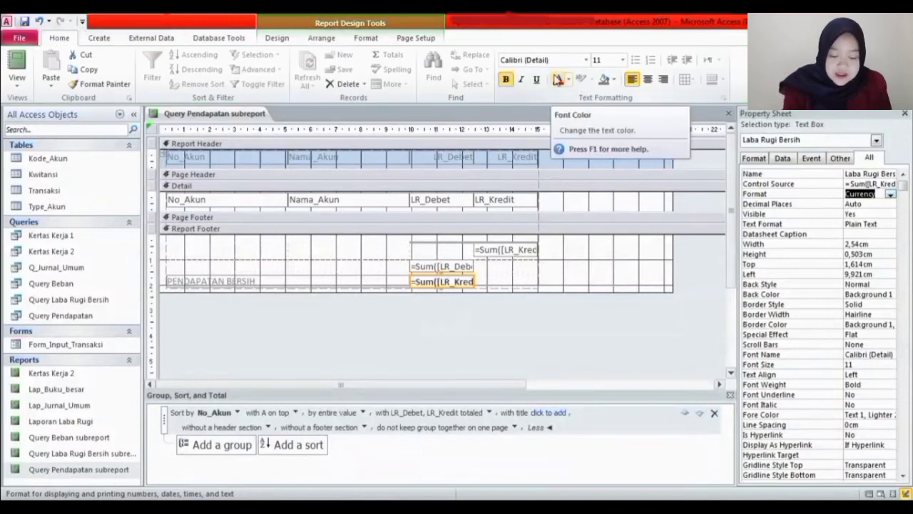
pyautogui.click(662, 79)
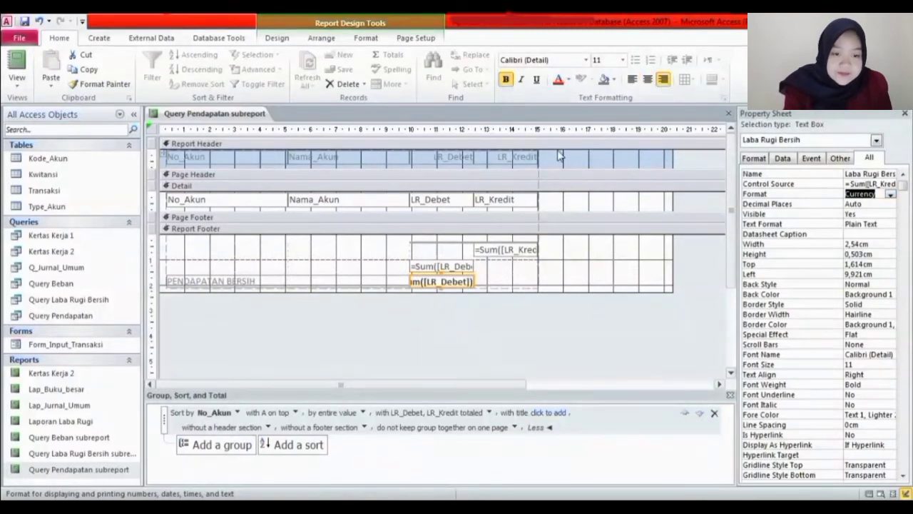
pyautogui.click(570, 79)
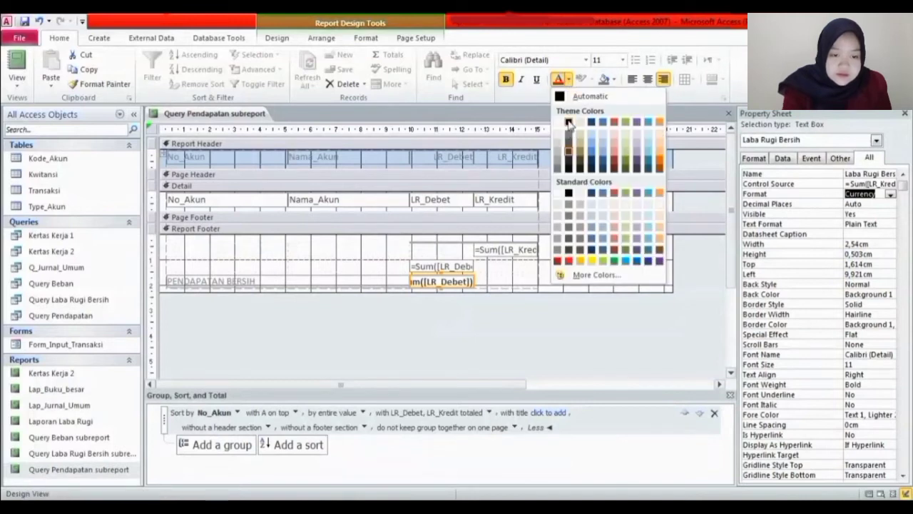
pyautogui.click(569, 123)
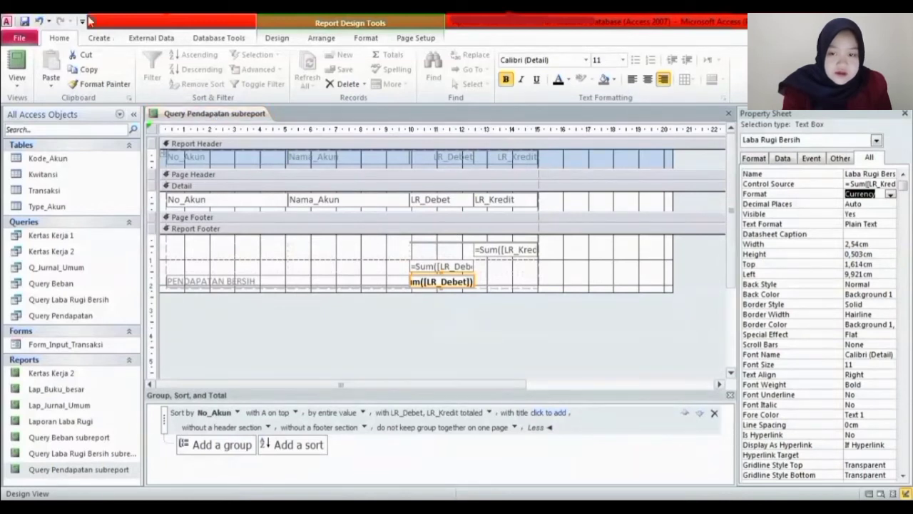
# - Add a label reading PENDAPATAN TOTAL to the report footer, above the PENDAPATAN BERSIH row
pyautogui.click(281, 41)
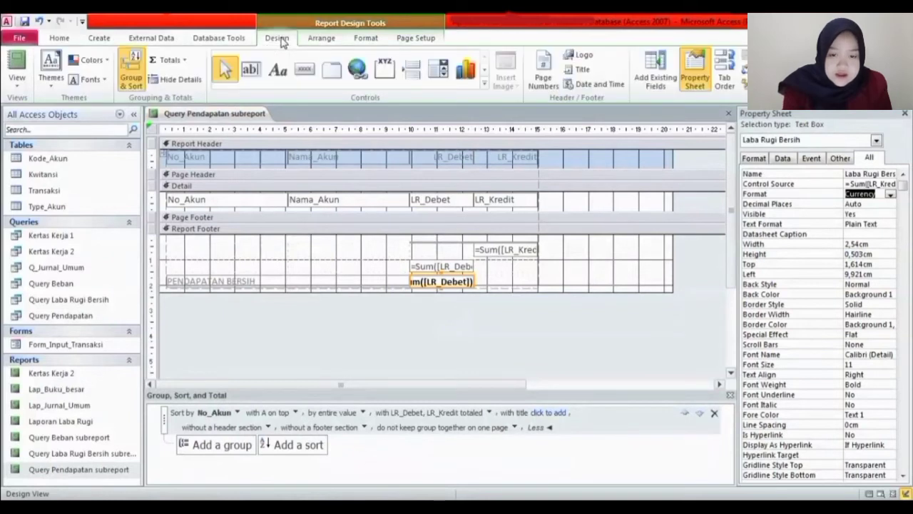
pyautogui.click(278, 76)
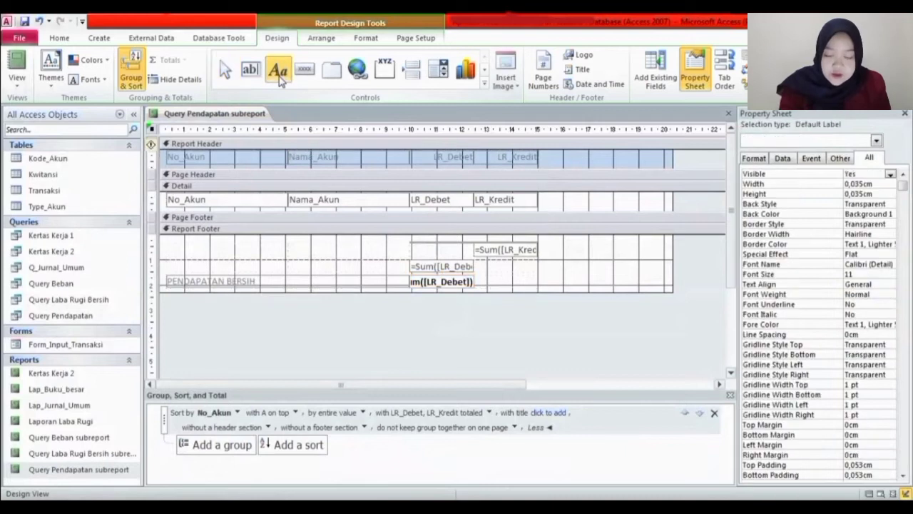
pyautogui.click(283, 257)
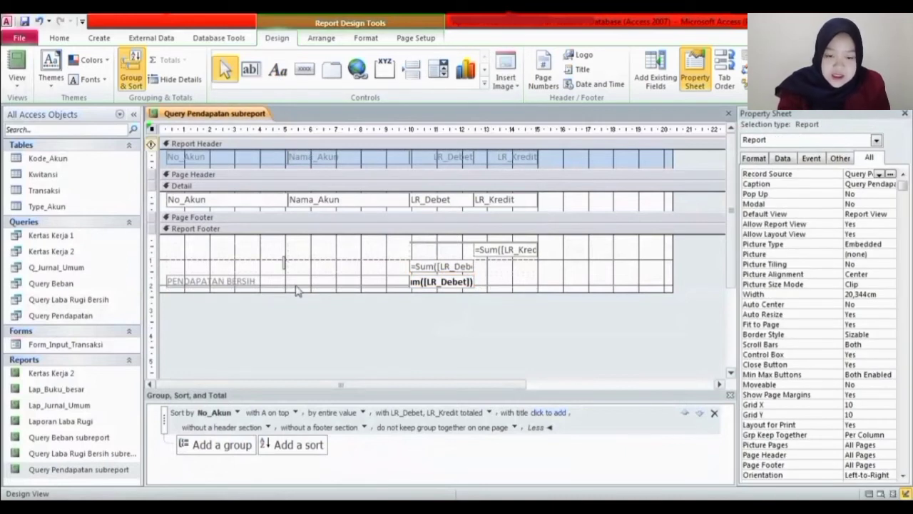
pyautogui.press('capslock')
pyautogui.write('PENDAPATAN TOTAL')
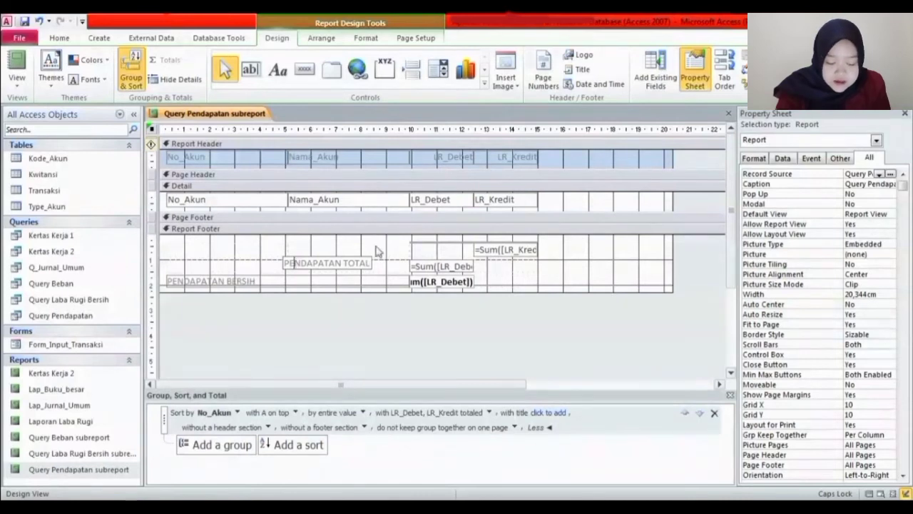
pyautogui.click(414, 266)
# - Move the PENDAPATAN TOTAL label into the empty cell of the footer's first row, under the No_Akun column
pyautogui.click(371, 262)
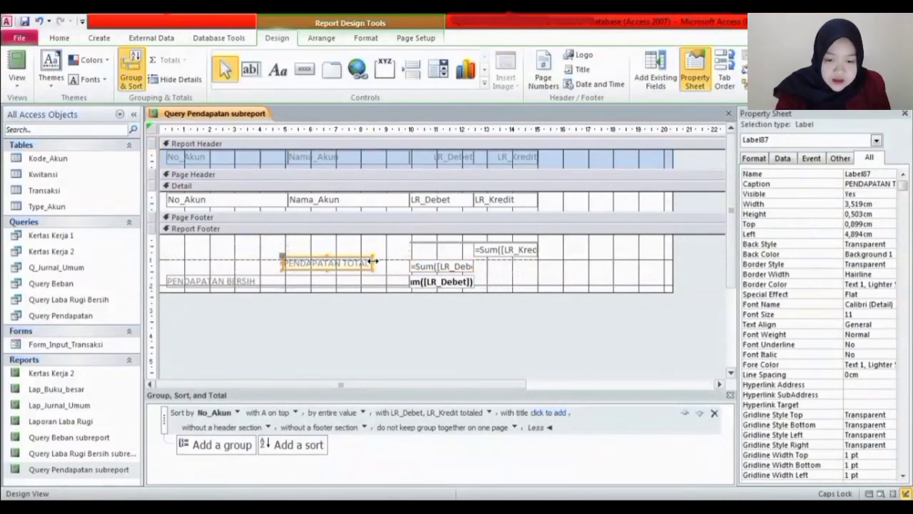
pyautogui.moveTo(371, 263); pyautogui.dragTo(281, 247)
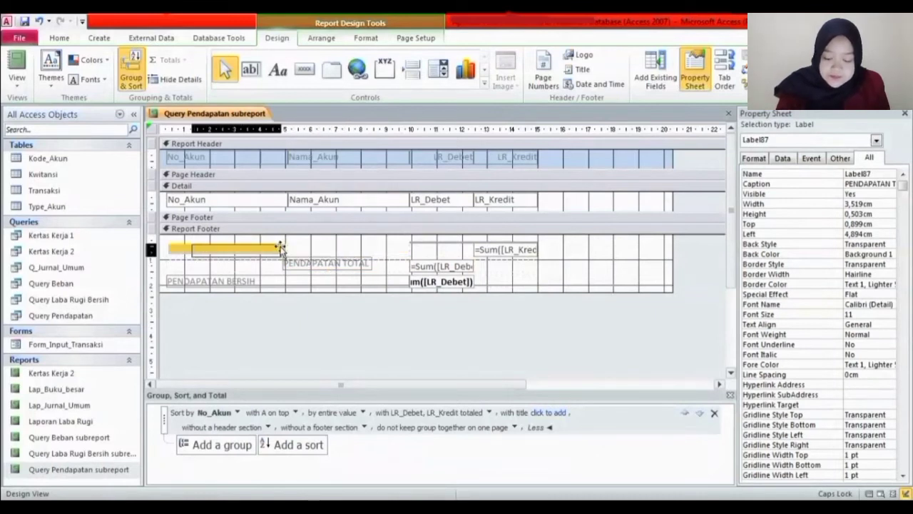
pyautogui.moveTo(282, 247); pyautogui.dragTo(282, 248)
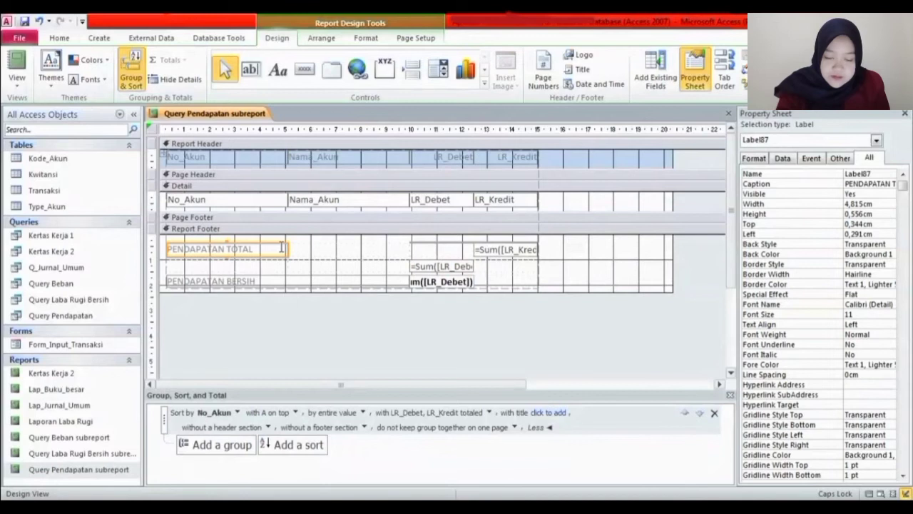
# - Merge the PENDAPATAN TOTAL label's cell with the empty cell beside it under the Nama_Akun column
pyautogui.keyDown('shift'); pyautogui.click(294, 251); pyautogui.keyUp('shift')
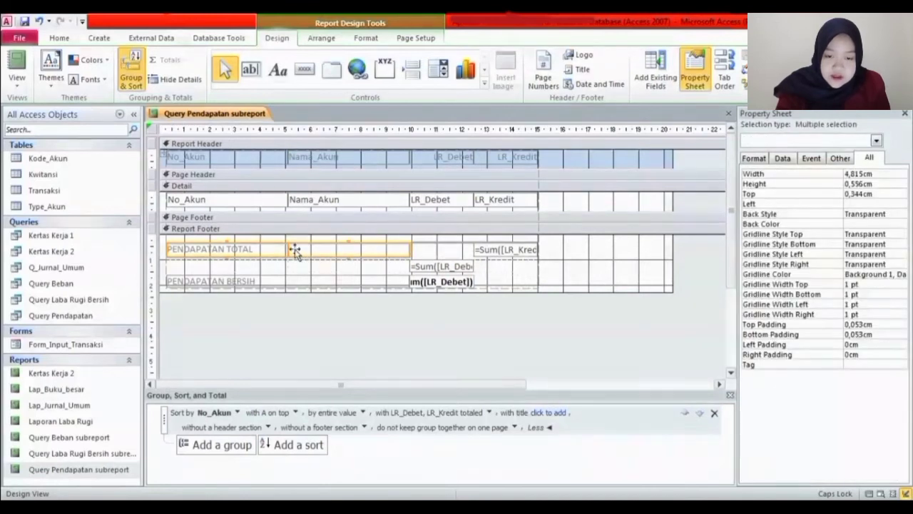
pyautogui.click(320, 37)
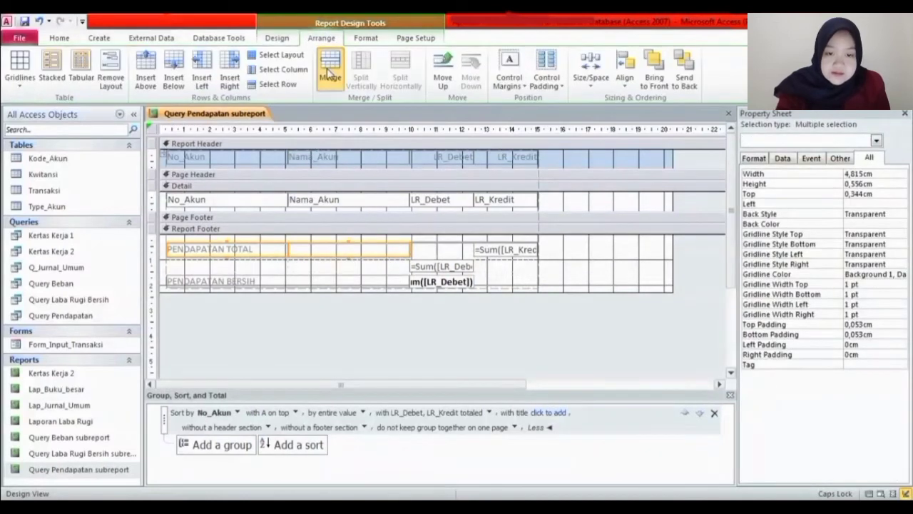
pyautogui.click(330, 72)
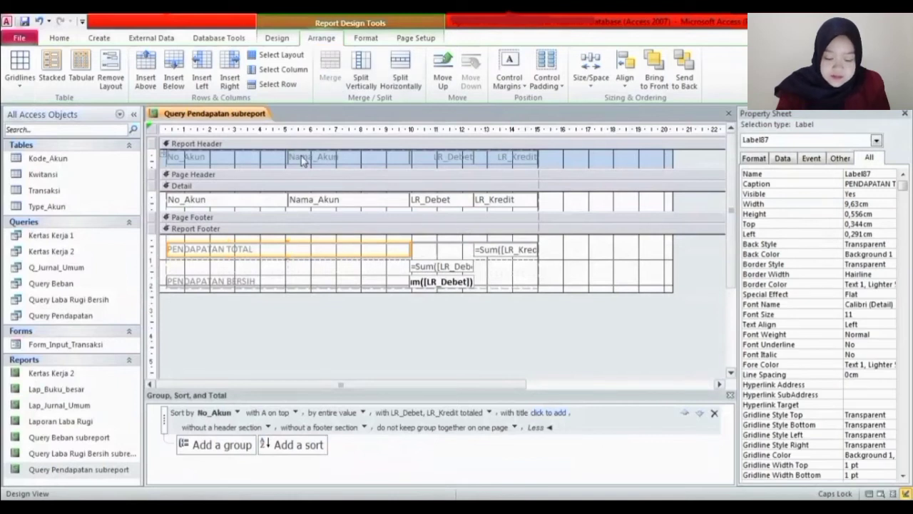
# - Merge the two empty cells in the footer's second row, beside the LR_Debet total
pyautogui.click(295, 267)
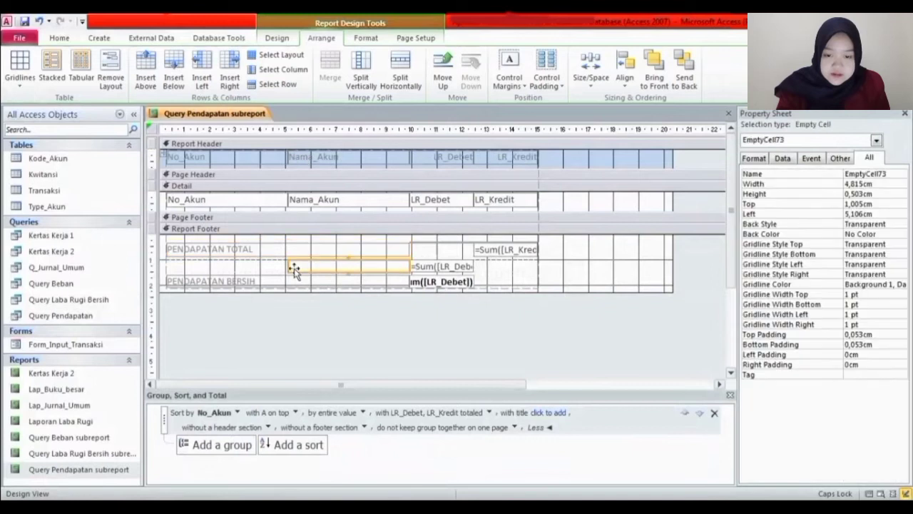
pyautogui.keyDown('shift'); pyautogui.click(272, 271); pyautogui.keyUp('shift')
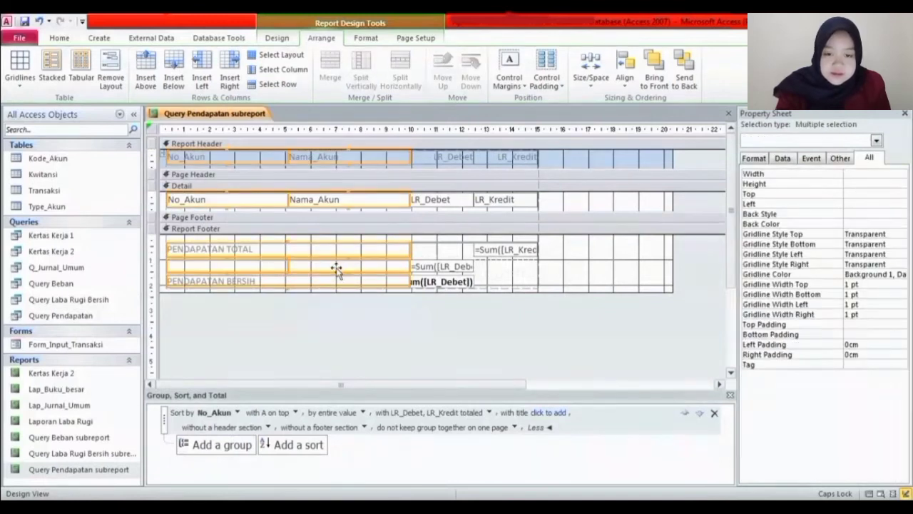
pyautogui.click(565, 278)
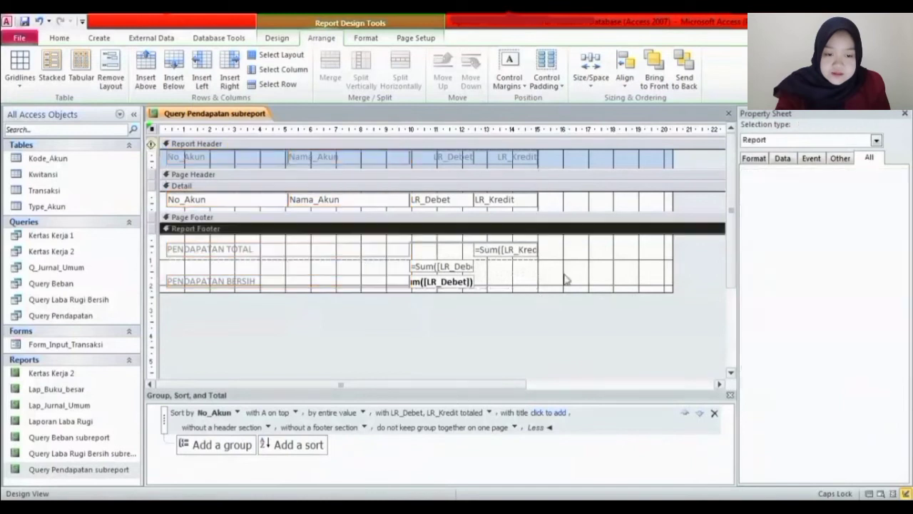
pyautogui.click(263, 266)
pyautogui.keyDown('shift'); pyautogui.click(309, 265); pyautogui.keyUp('shift')
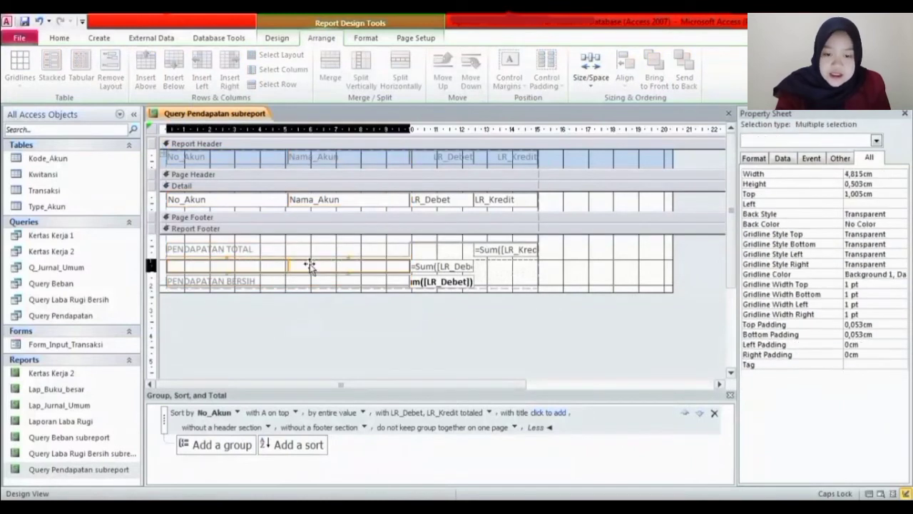
pyautogui.click(332, 77)
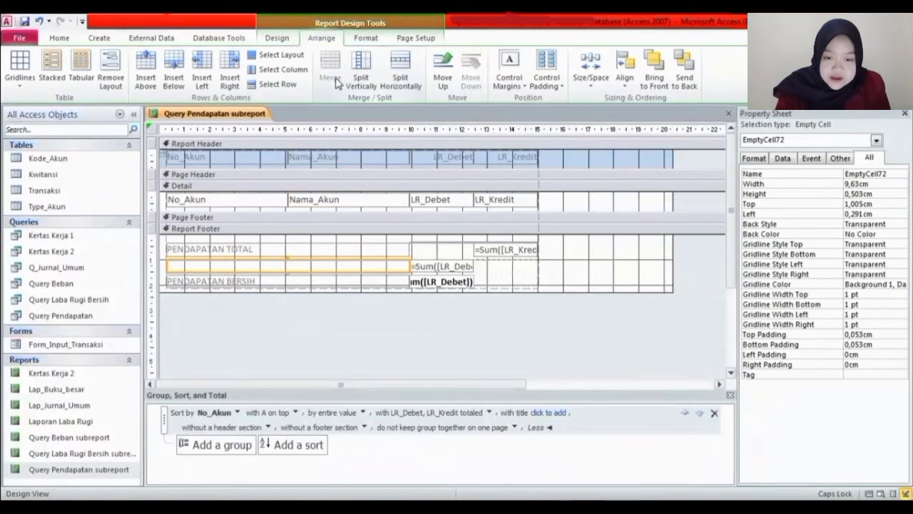
# - Add a label reading POTONGAN PENDAPATAN to the report footer and place it in the merged empty cell of the second row
pyautogui.click(277, 38)
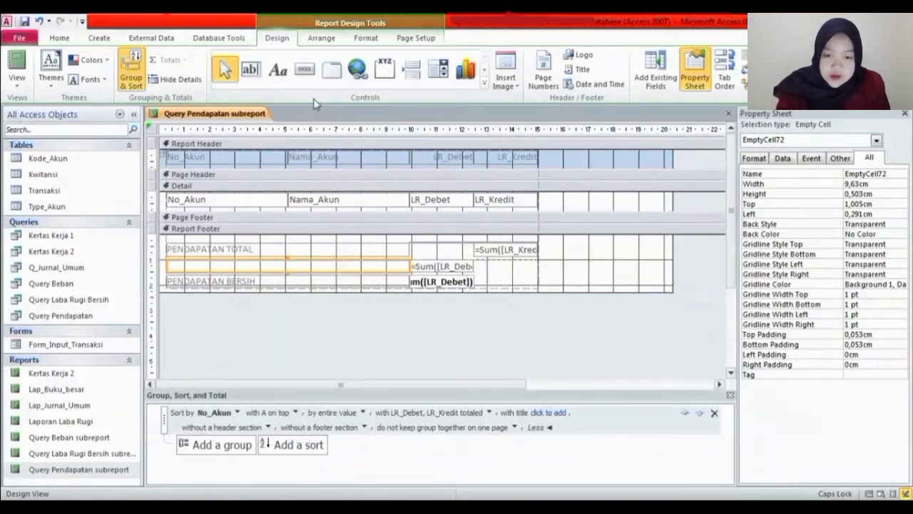
pyautogui.click(278, 74)
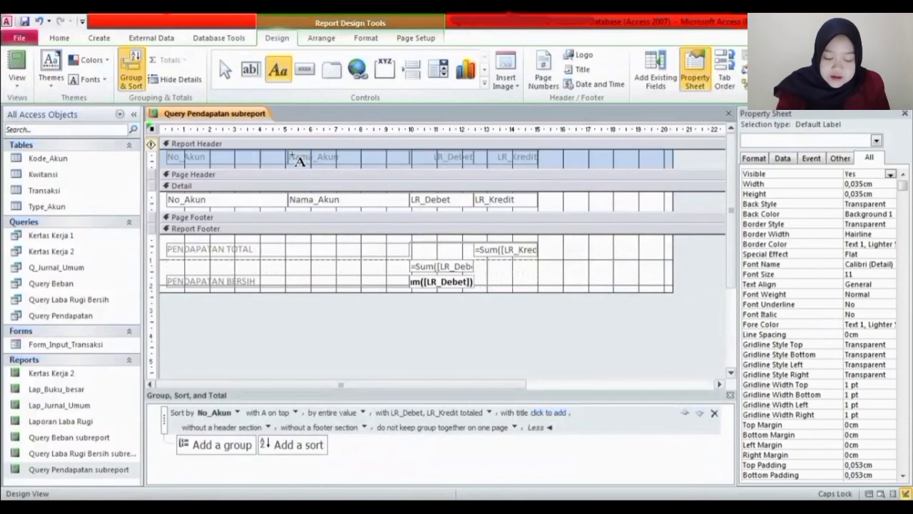
pyautogui.click(305, 265)
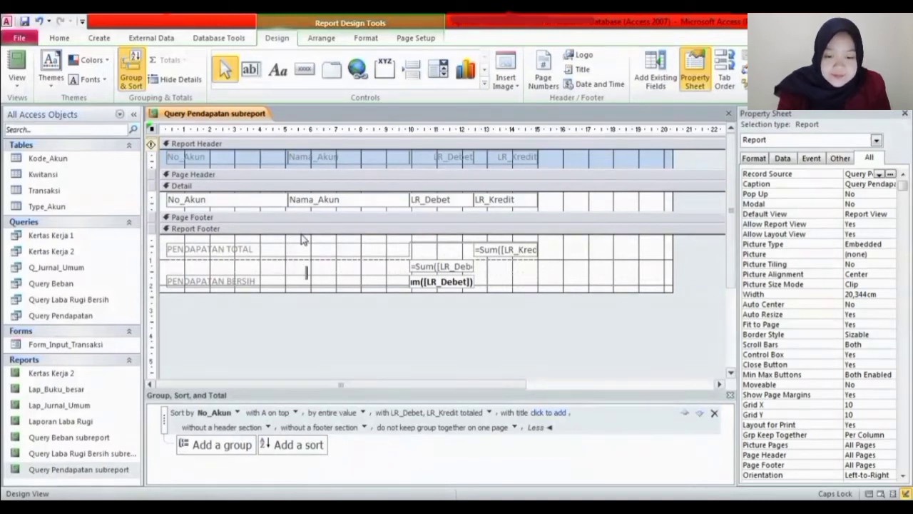
pyautogui.write('OTO')
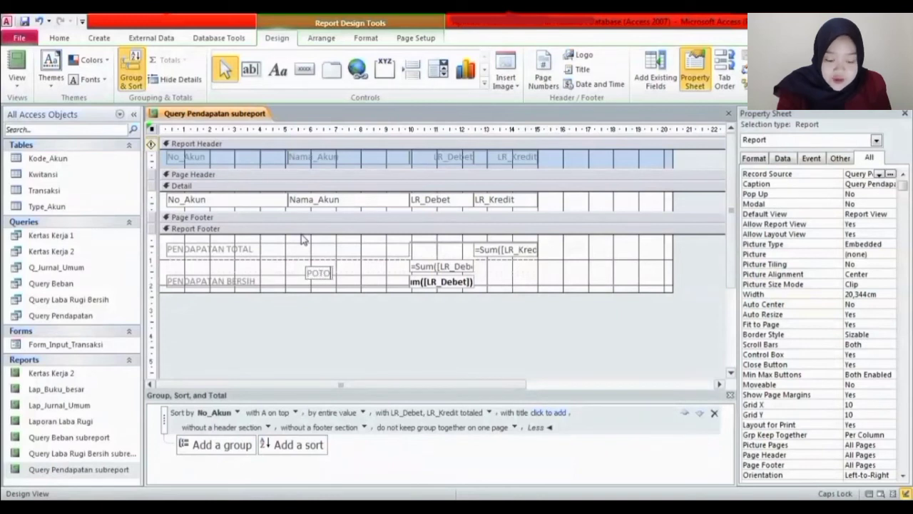
pyautogui.write('NGAN PENDAPATAN')
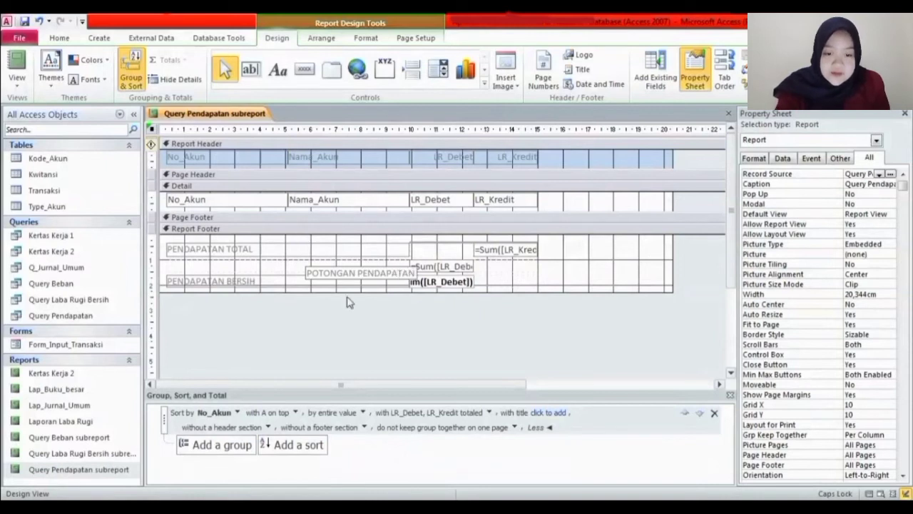
pyautogui.click(305, 273)
pyautogui.moveTo(306, 268); pyautogui.dragTo(284, 265)
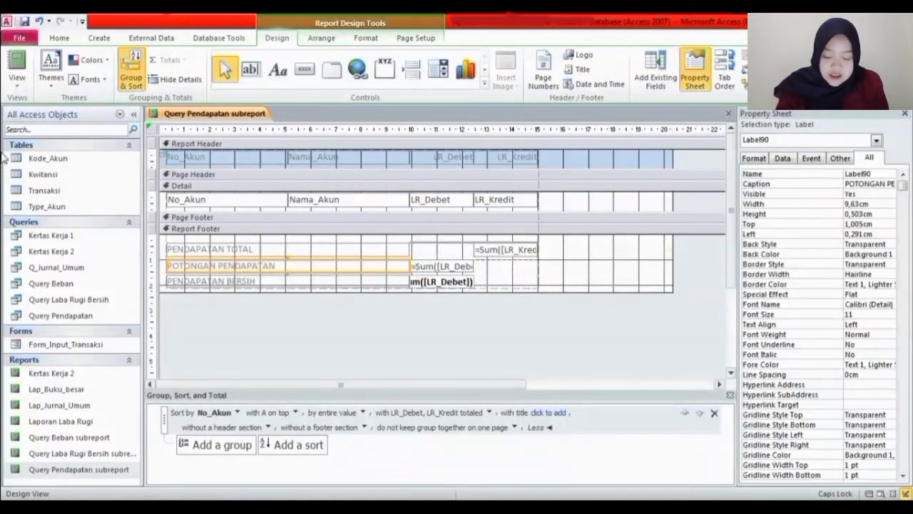
# - Examine the full expression in the PENDAPATAN BERSIH total's text box and view the resulting totals in Report View
pyautogui.click(459, 281)
pyautogui.click(426, 283)
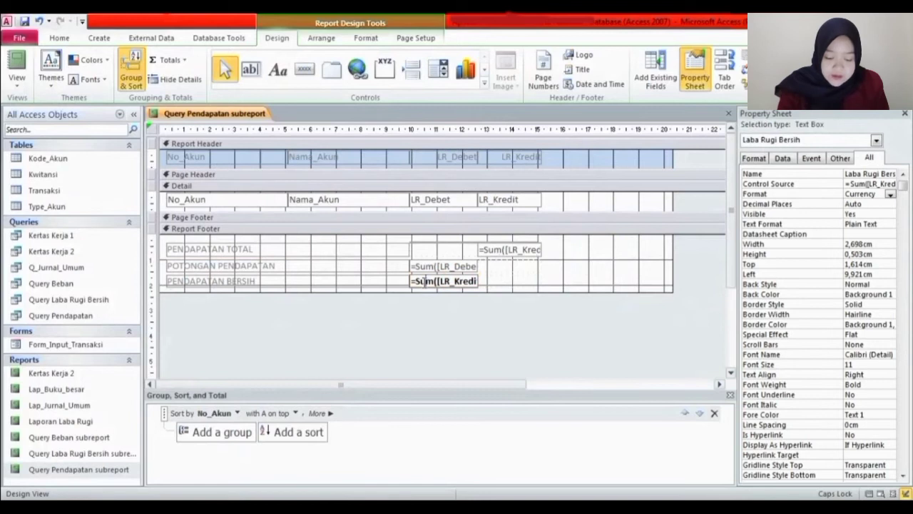
pyautogui.press('Right')
pyautogui.press('Right')
pyautogui.press('Right')
pyautogui.press('Right')
pyautogui.press('Right')
pyautogui.press('Right')
pyautogui.press('Right')
pyautogui.press('Right')
pyautogui.press('Right')
pyautogui.press('Right')
pyautogui.press('Right')
pyautogui.press('Right')
pyautogui.press('Right')
pyautogui.press('Right')
pyautogui.press('Right')
pyautogui.press('Right')
pyautogui.press('Right')
pyautogui.press('Right')
pyautogui.press('Right')
pyautogui.press('Right')
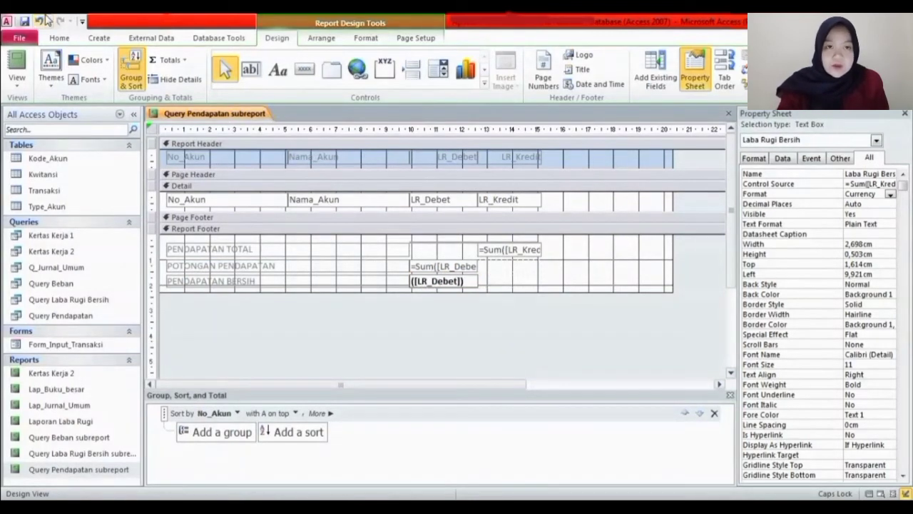
pyautogui.click(18, 71)
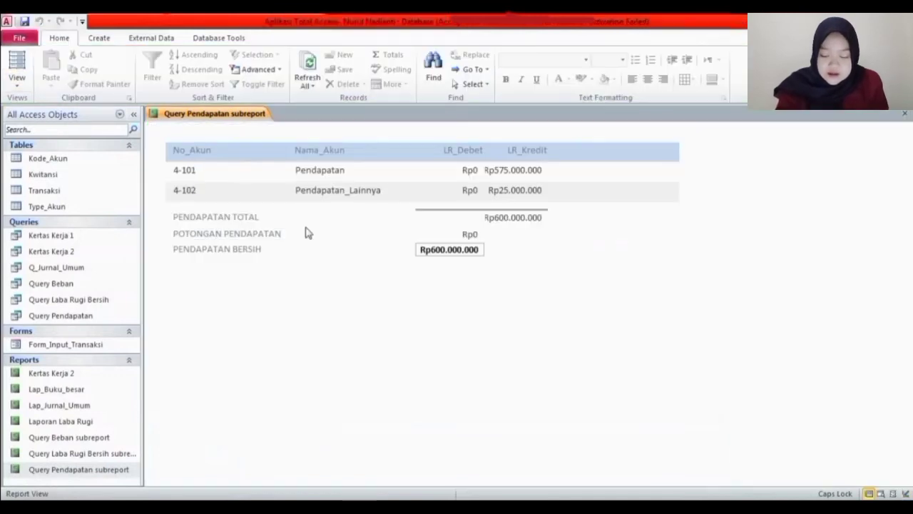
# - Format the labels and totals in all three report footer rows as black, bold text and view the report
pyautogui.click(18, 80)
pyautogui.click(56, 195)
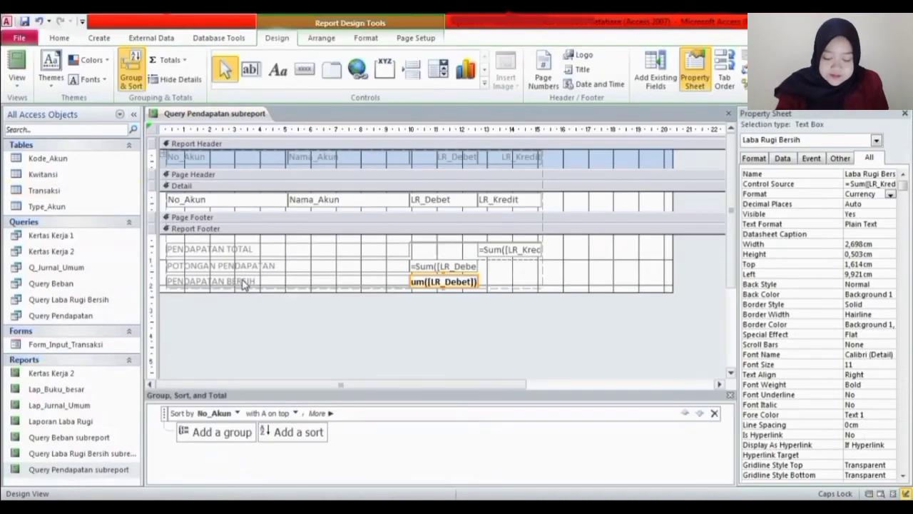
pyautogui.moveTo(575, 239); pyautogui.dragTo(150, 296)
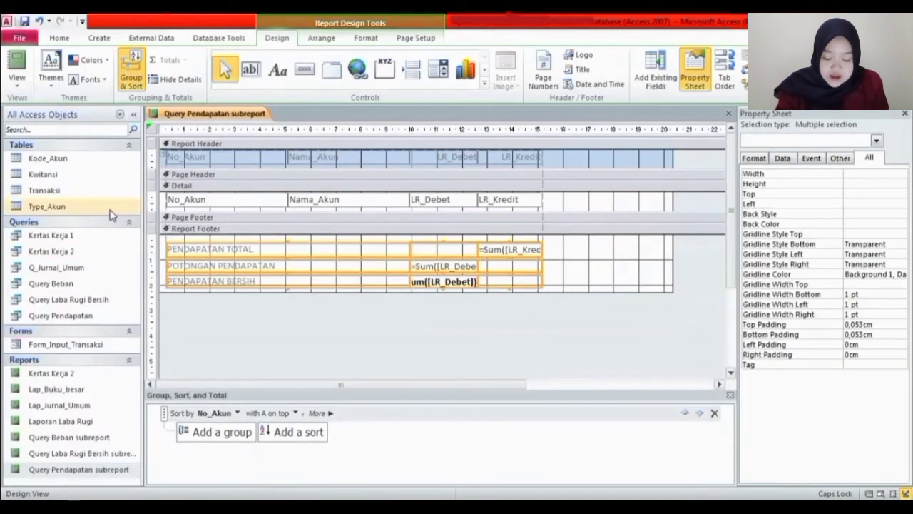
pyautogui.click(60, 38)
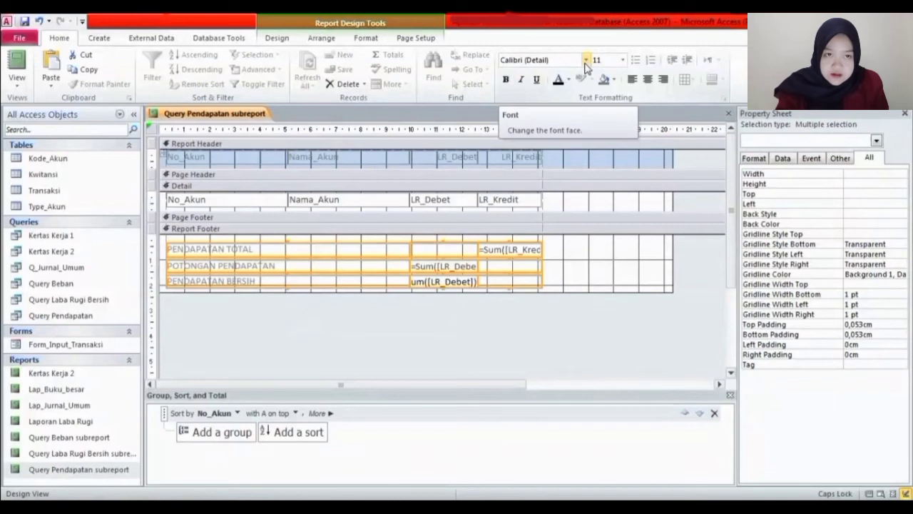
pyautogui.click(558, 80)
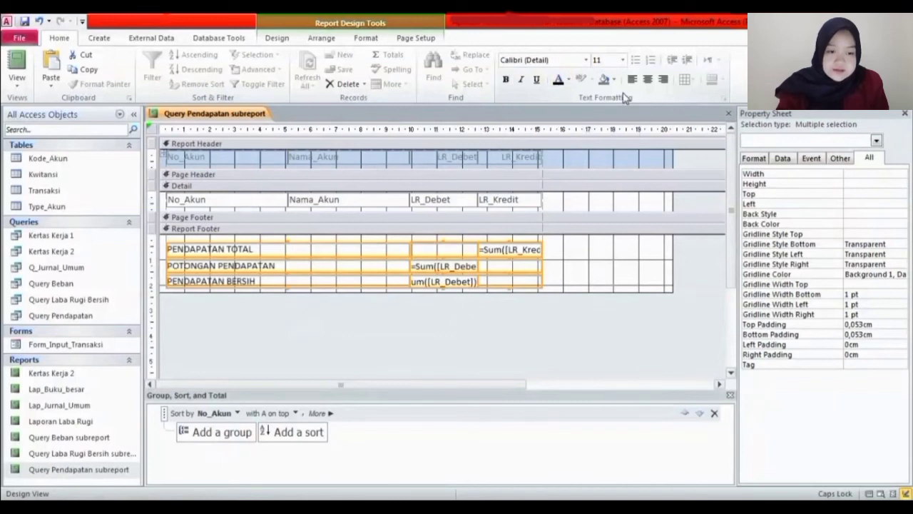
pyautogui.click(505, 79)
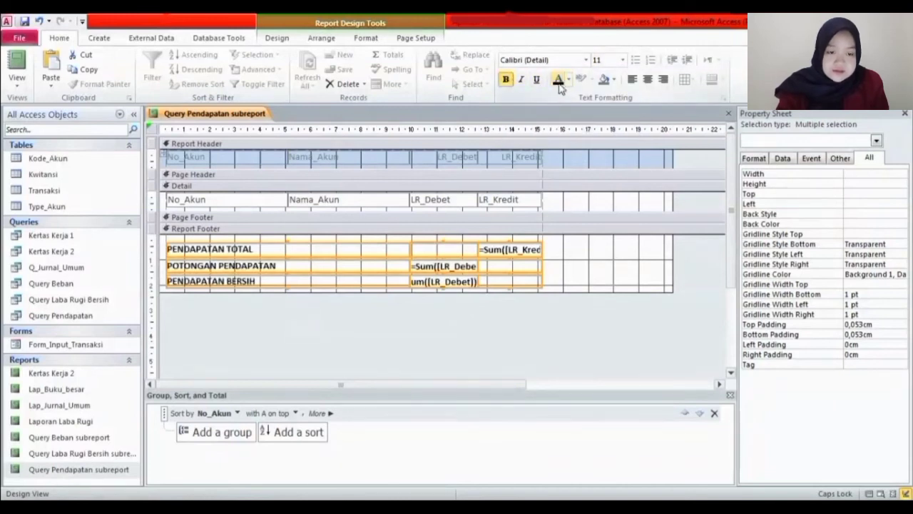
pyautogui.click(648, 80)
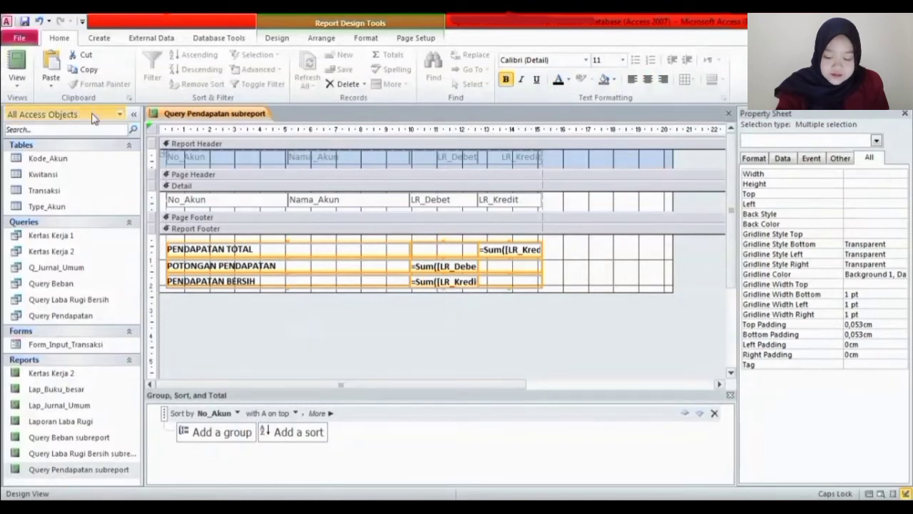
pyautogui.click(470, 229)
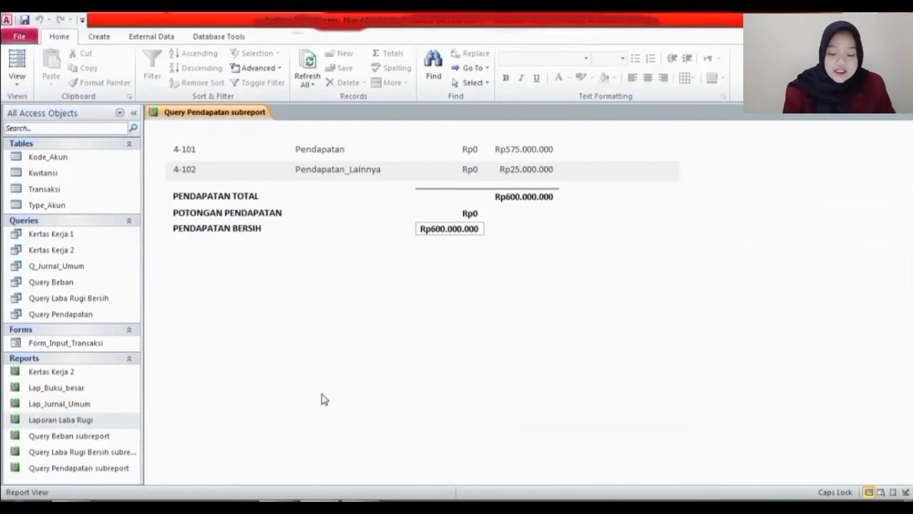
# - Open the Laporan Laba Rugi report to check the totals under PENDAPATAN USAHA, and close it
pyautogui.click(110, 419)
pyautogui.doubleClick(106, 415)
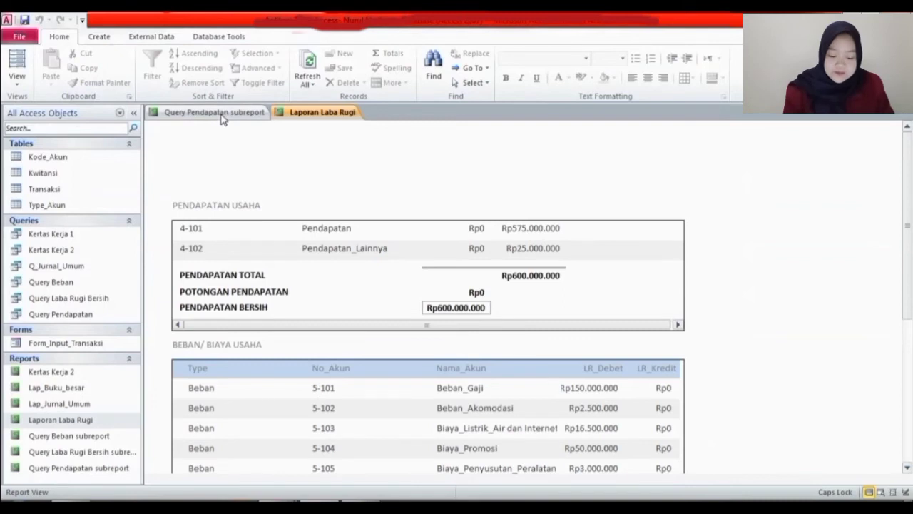
pyautogui.click(906, 114)
pyautogui.click(908, 115)
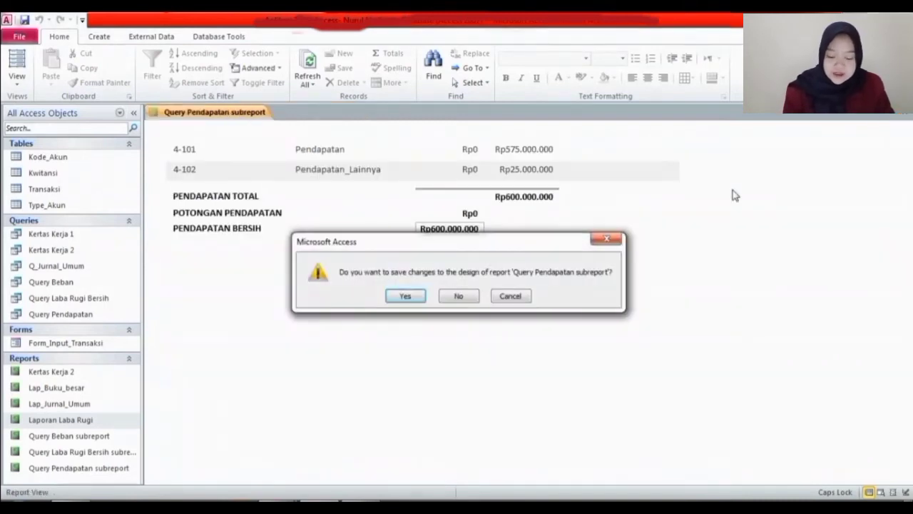
pyautogui.click(405, 296)
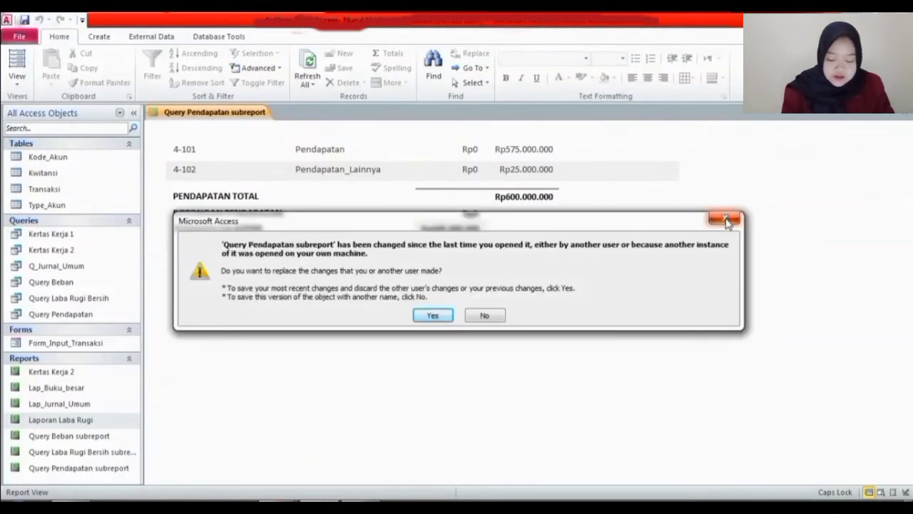
pyautogui.click(724, 218)
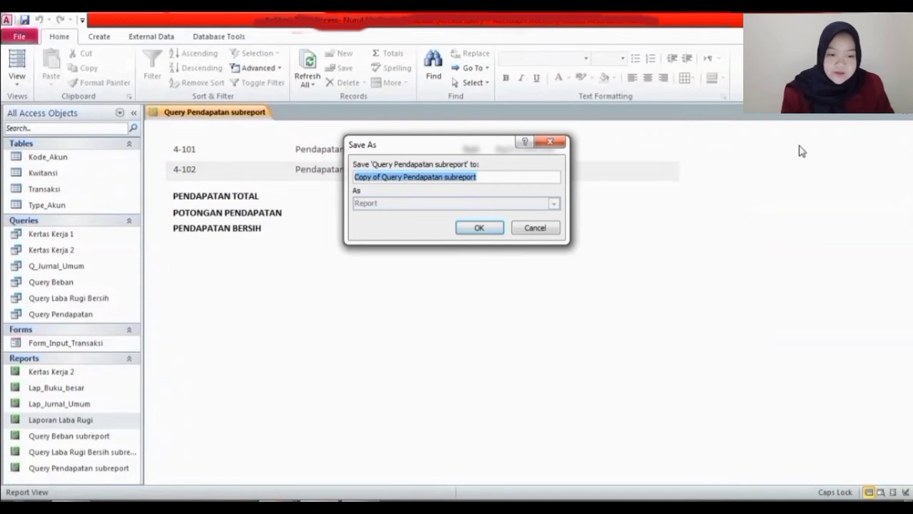
pyautogui.click(549, 145)
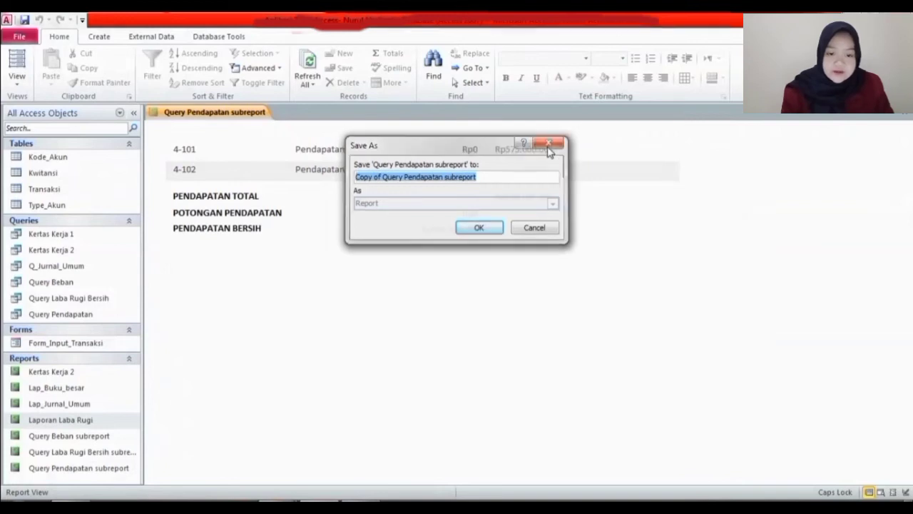
# - Close the Query Pendapatan subreport and save its design changes, replacing the previously stored version
pyautogui.click(905, 120)
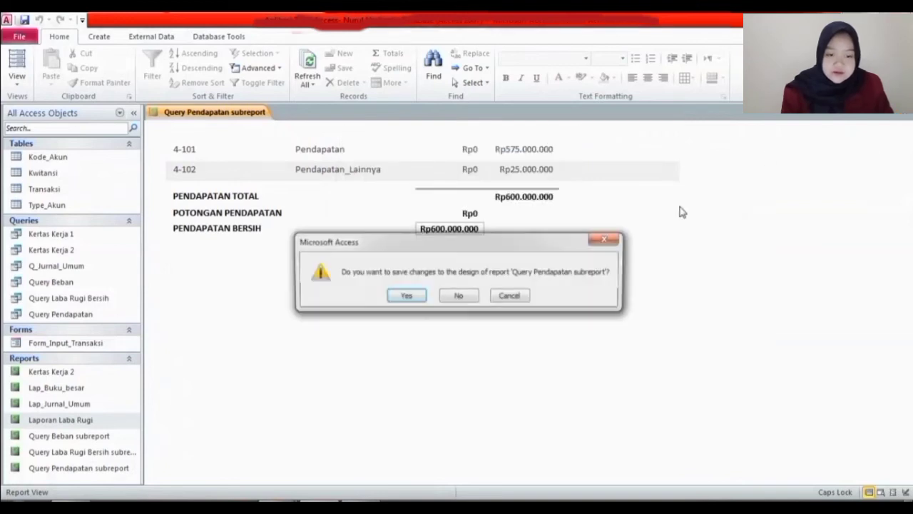
pyautogui.click(407, 300)
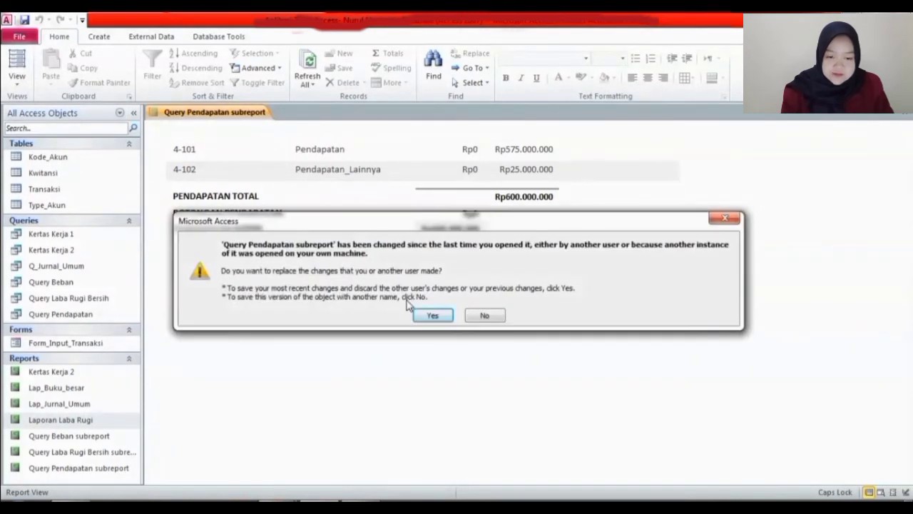
pyautogui.click(426, 318)
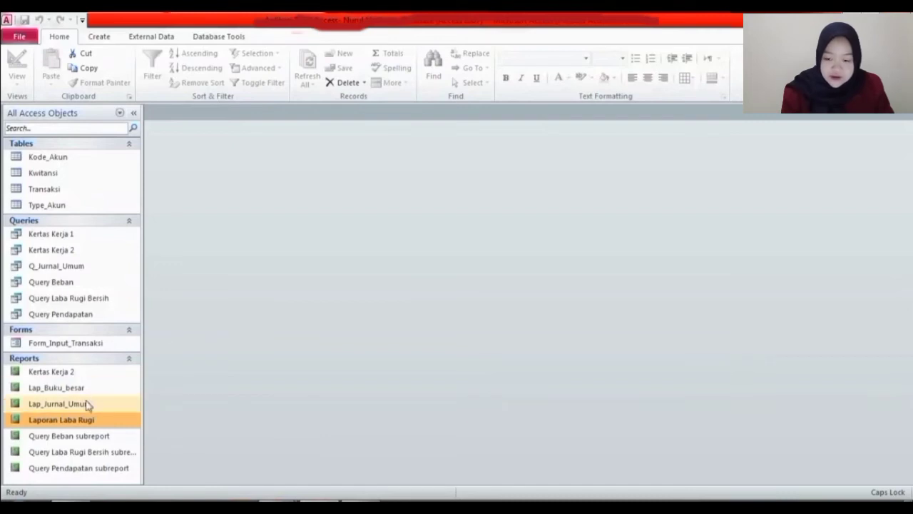
# - Open the Query Beban subreport in Design View
pyautogui.doubleClick(84, 438)
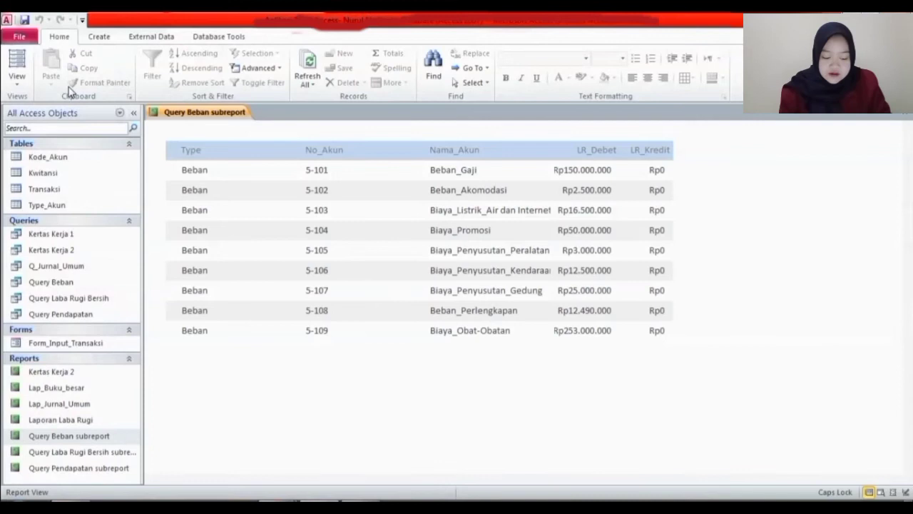
pyautogui.click(24, 83)
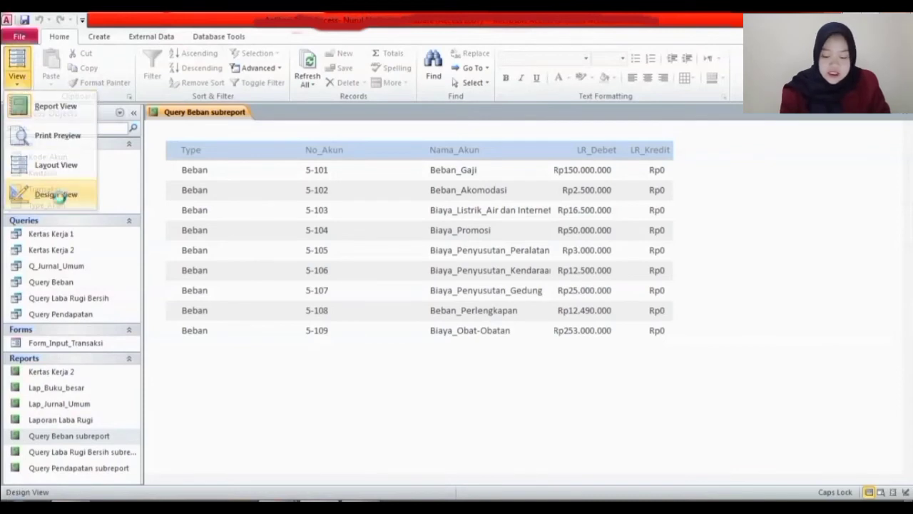
pyautogui.click(56, 194)
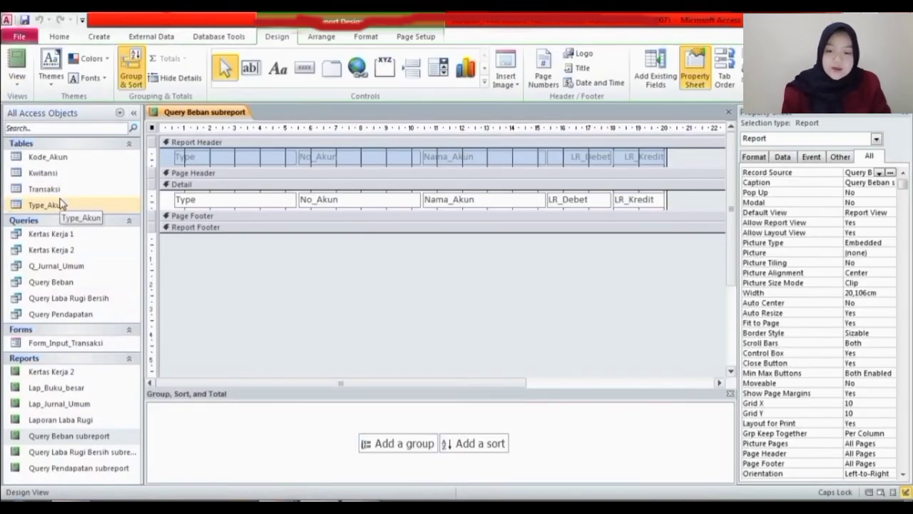
# - Arrange all the report header labels and Detail fields, from Type to LR_Kredit, in a tabular layout
pyautogui.click(214, 155)
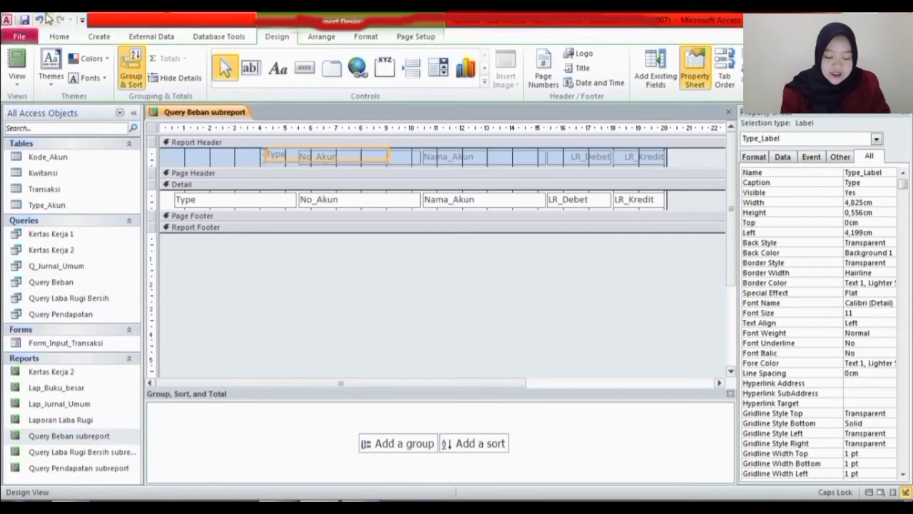
pyautogui.keyDown('shift'); pyautogui.click(311, 156); pyautogui.keyUp('shift')
pyautogui.keyDown('shift'); pyautogui.click(473, 153); pyautogui.keyUp('shift')
pyautogui.keyDown('shift'); pyautogui.click(602, 155); pyautogui.keyUp('shift')
pyautogui.keyDown('shift'); pyautogui.click(635, 156); pyautogui.keyUp('shift')
pyautogui.keyDown('shift'); pyautogui.click(635, 196); pyautogui.keyUp('shift')
pyautogui.keyDown('shift'); pyautogui.click(601, 201); pyautogui.keyUp('shift')
pyautogui.keyDown('shift'); pyautogui.click(523, 202); pyautogui.keyUp('shift')
pyautogui.keyDown('shift'); pyautogui.click(335, 204); pyautogui.keyUp('shift')
pyautogui.keyDown('shift'); pyautogui.click(254, 198); pyautogui.keyUp('shift')
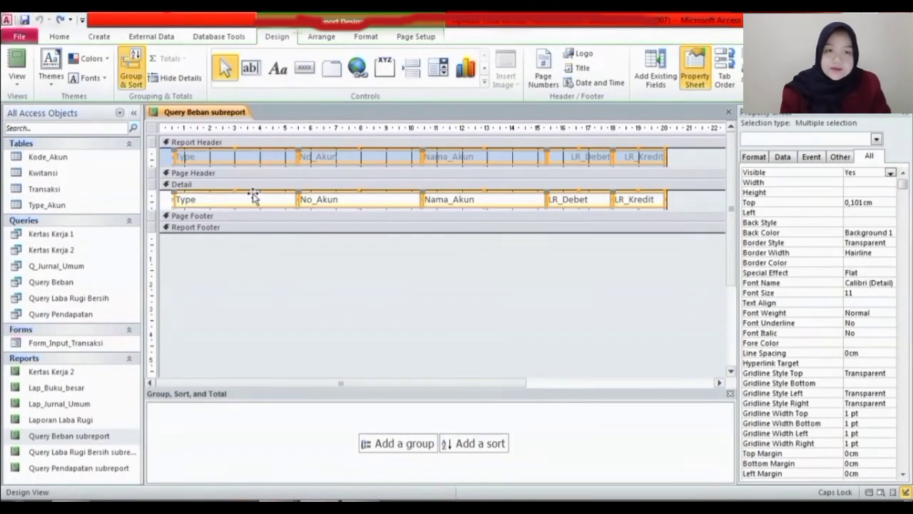
pyautogui.click(316, 38)
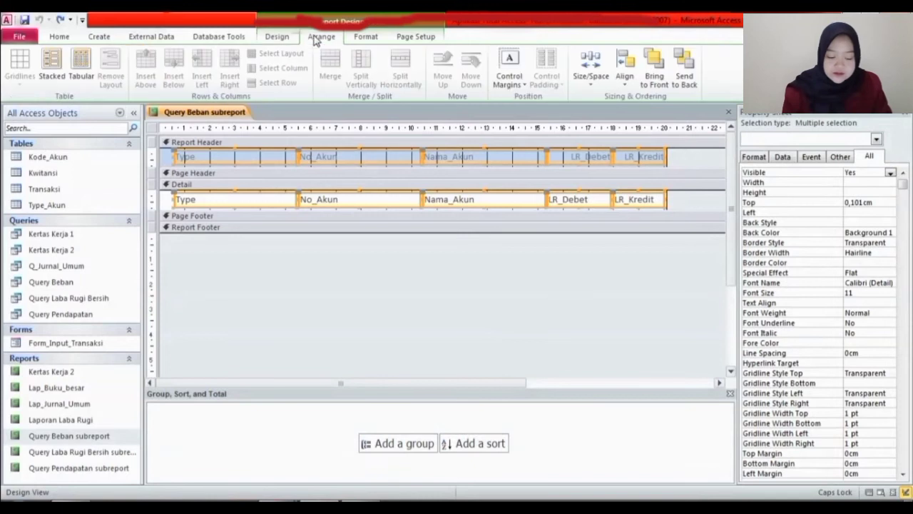
pyautogui.click(81, 66)
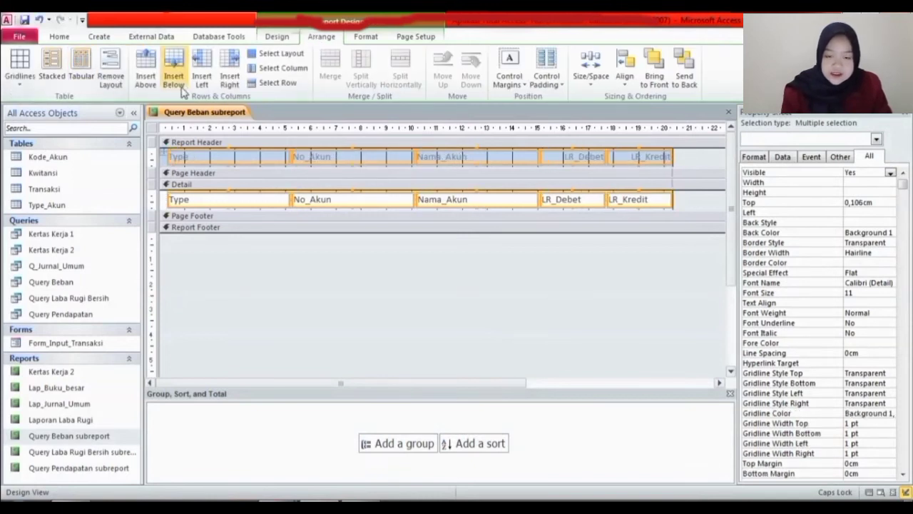
# - Set the control padding of the header labels and Detail fields to None and clear the selection
pyautogui.click(546, 70)
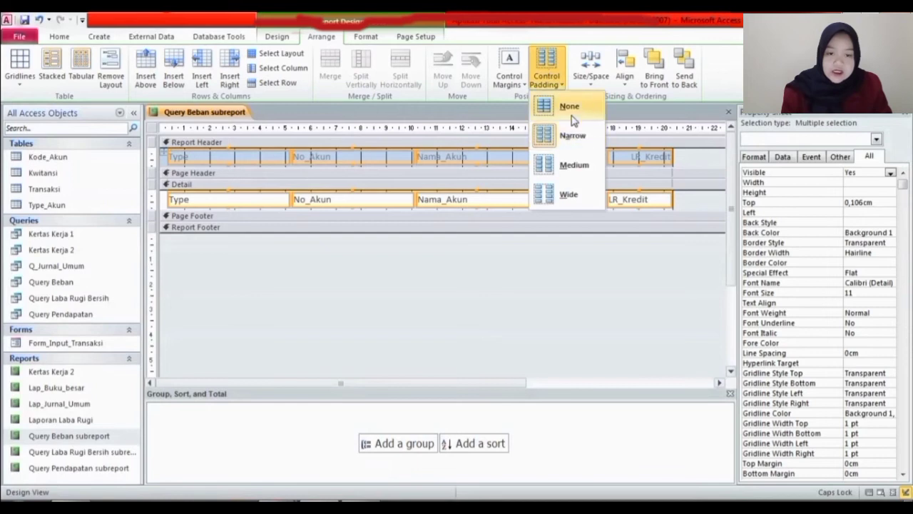
pyautogui.click(571, 108)
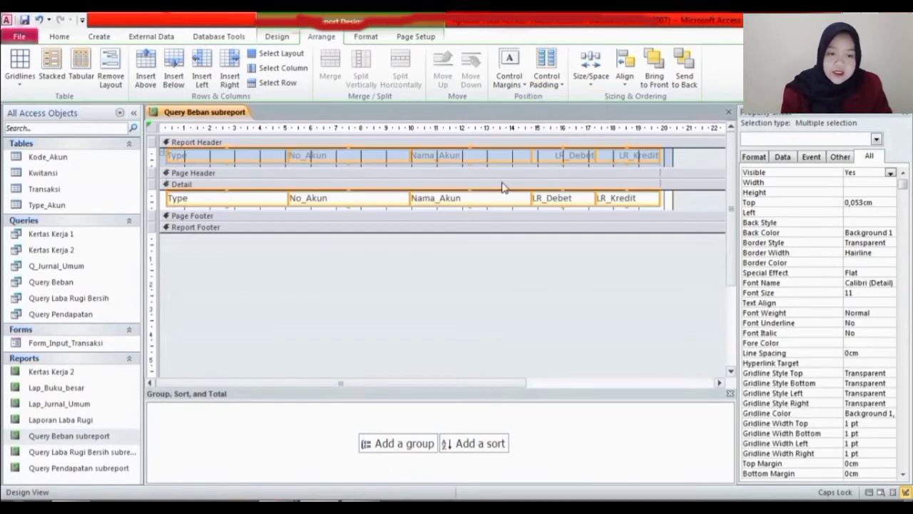
pyautogui.moveTo(286, 229); pyautogui.dragTo(286, 229)
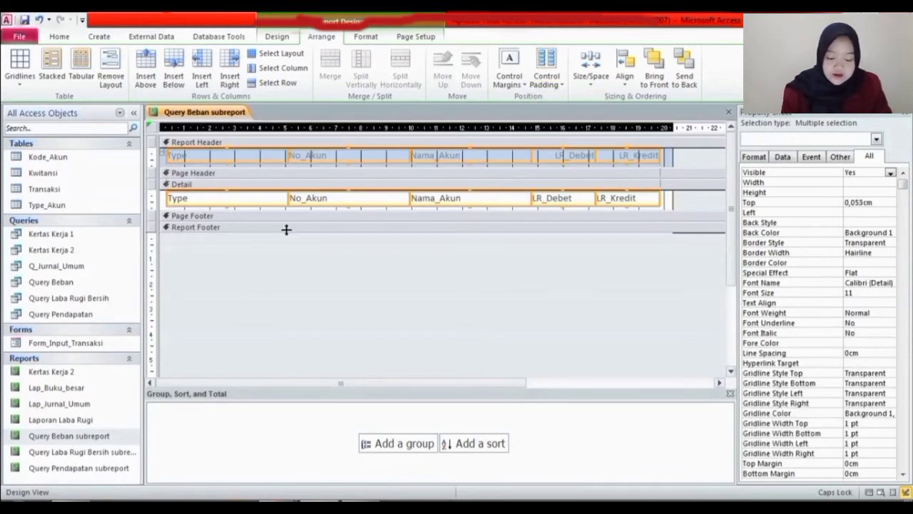
pyautogui.click(287, 169)
pyautogui.click(689, 290)
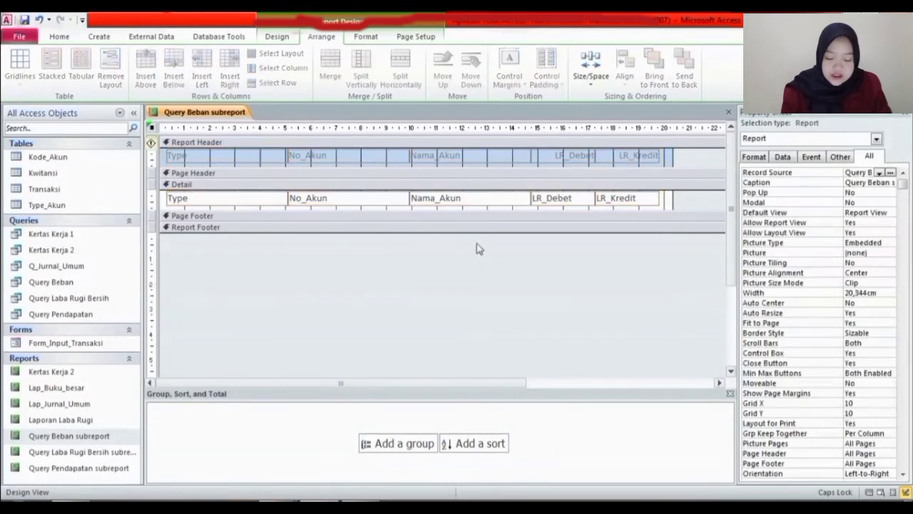
# - Delete the Type label from the Report Header and the Type field from the Detail section
pyautogui.click(227, 155)
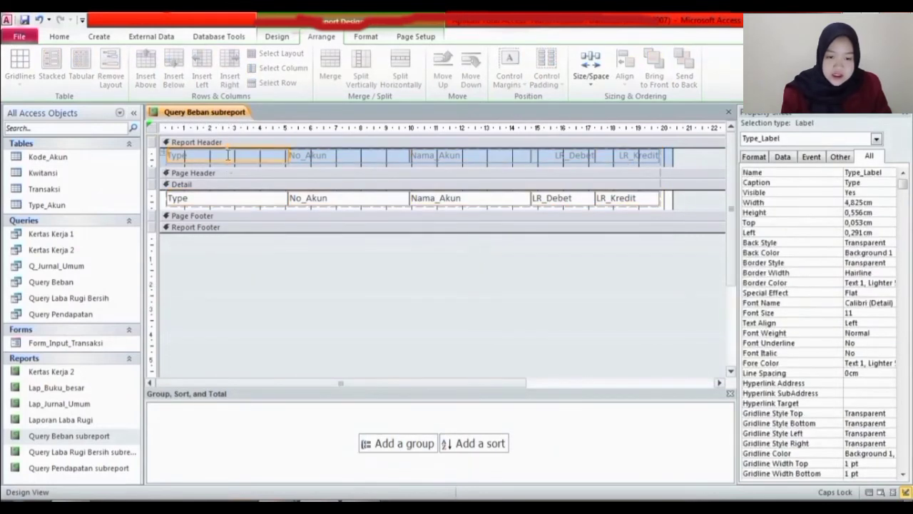
pyautogui.keyDown('shift'); pyautogui.click(228, 198); pyautogui.keyUp('shift')
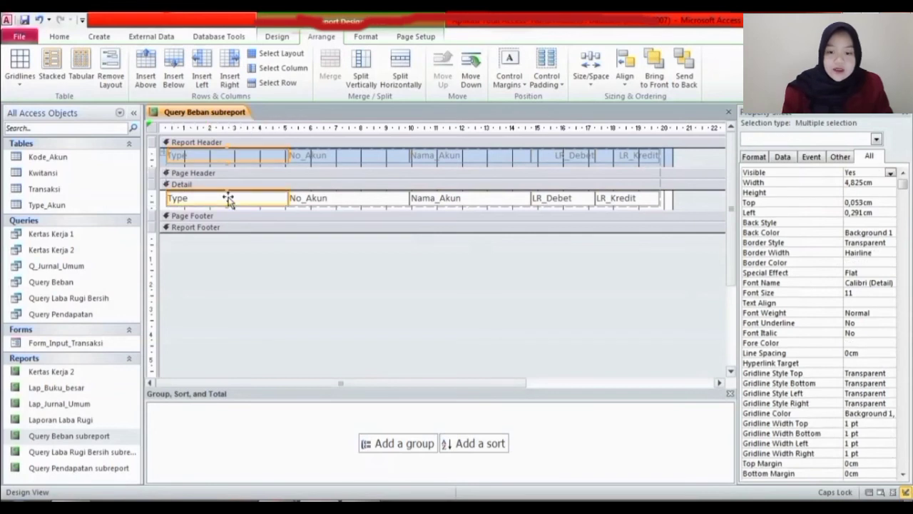
pyautogui.rightClick(230, 202)
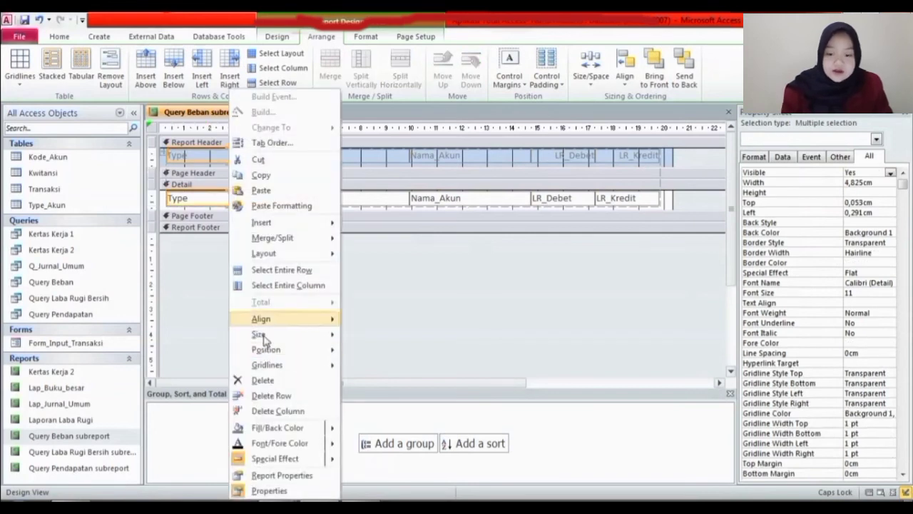
pyautogui.click(264, 380)
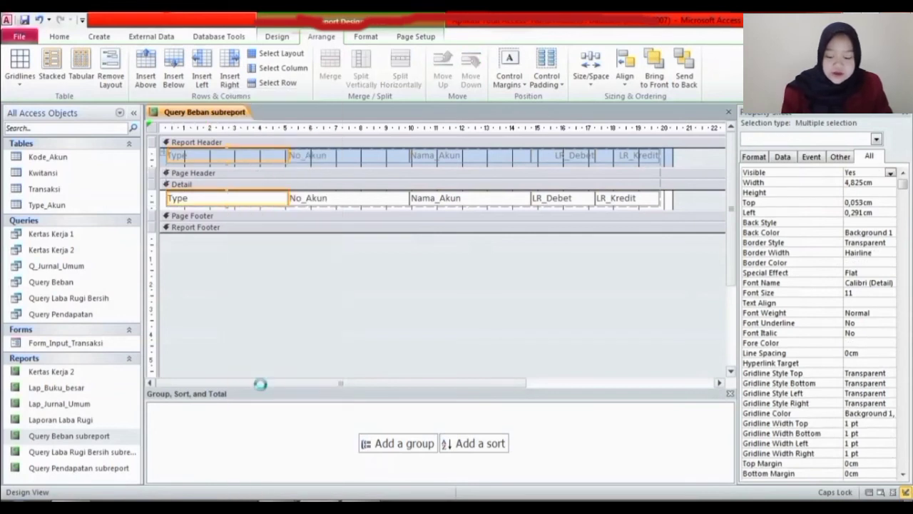
# - Add a sort on No_Akun and expand its full set of sorting options
pyautogui.click(467, 443)
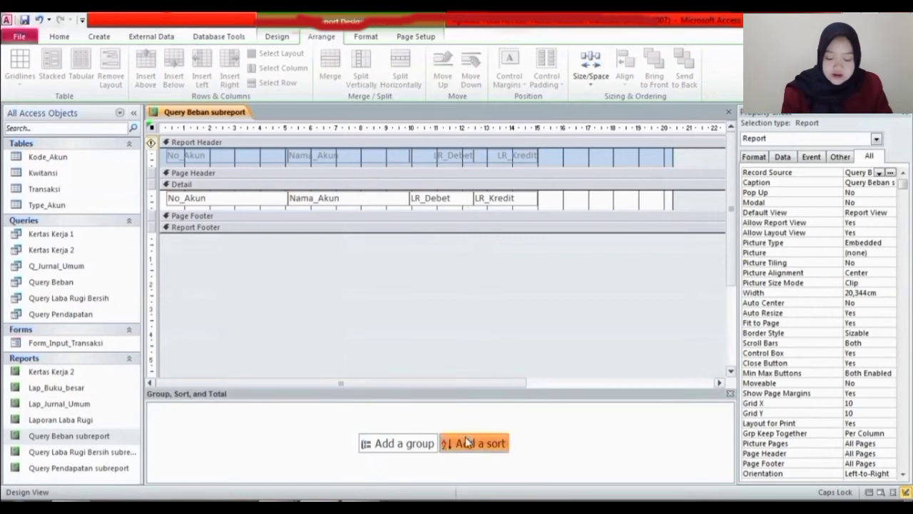
pyautogui.click(280, 376)
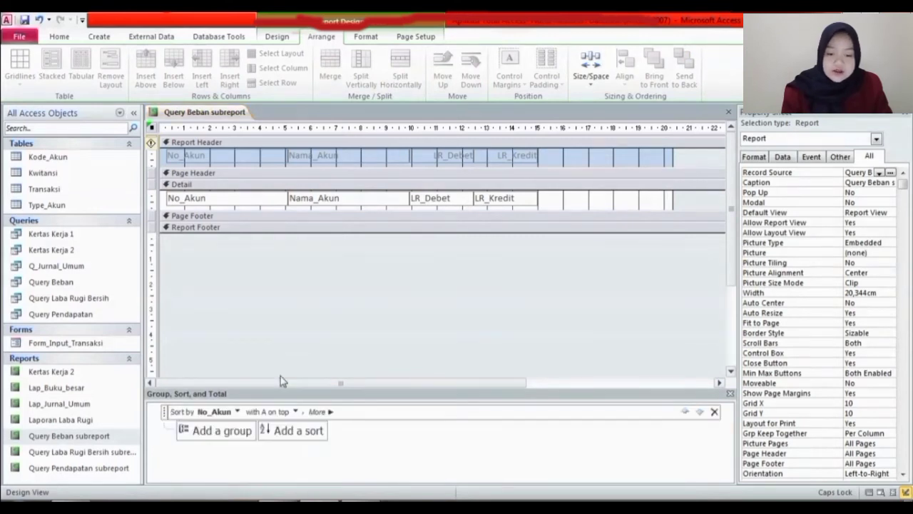
pyautogui.click(322, 413)
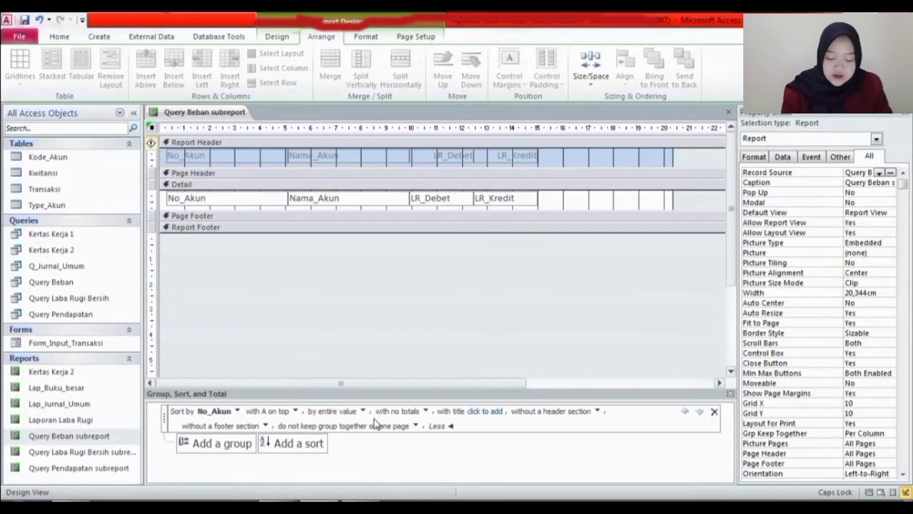
# - Total the LR_Debet field for the No_Akun sort and show its grand total
pyautogui.click(425, 412)
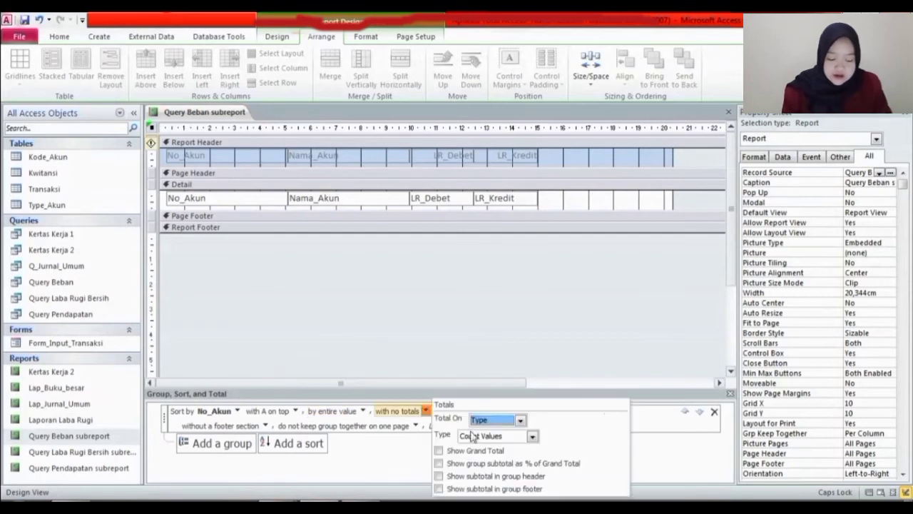
pyautogui.click(521, 420)
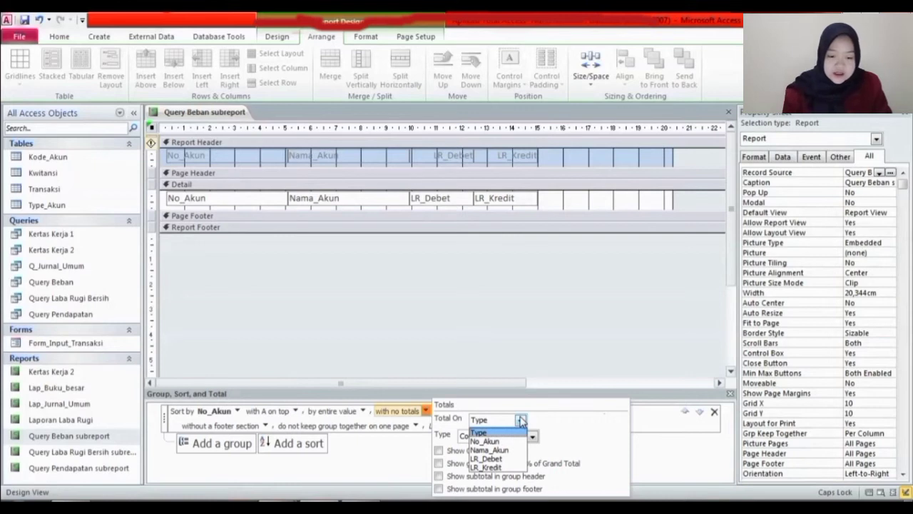
pyautogui.click(501, 459)
pyautogui.click(495, 453)
# - Total the LR_Kredit field as well, using Sum with the grand total shown, and close the totals options
pyautogui.click(520, 420)
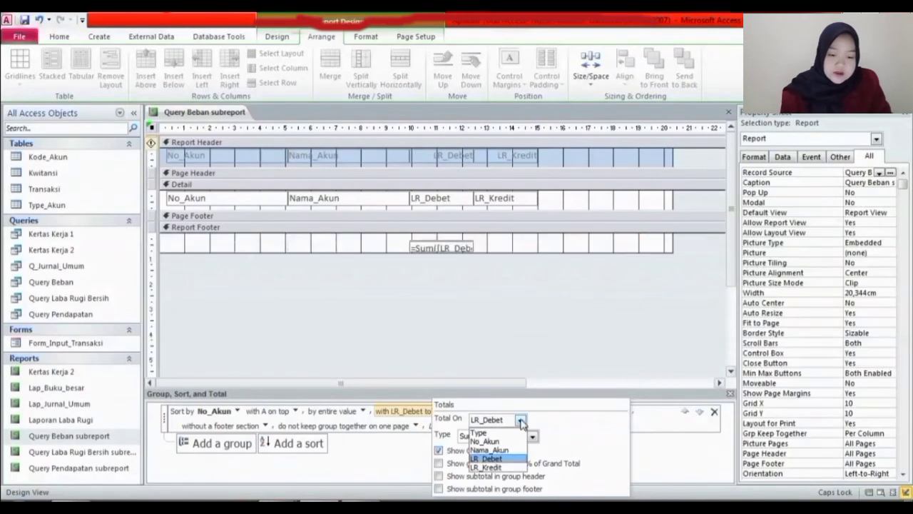
pyautogui.click(503, 467)
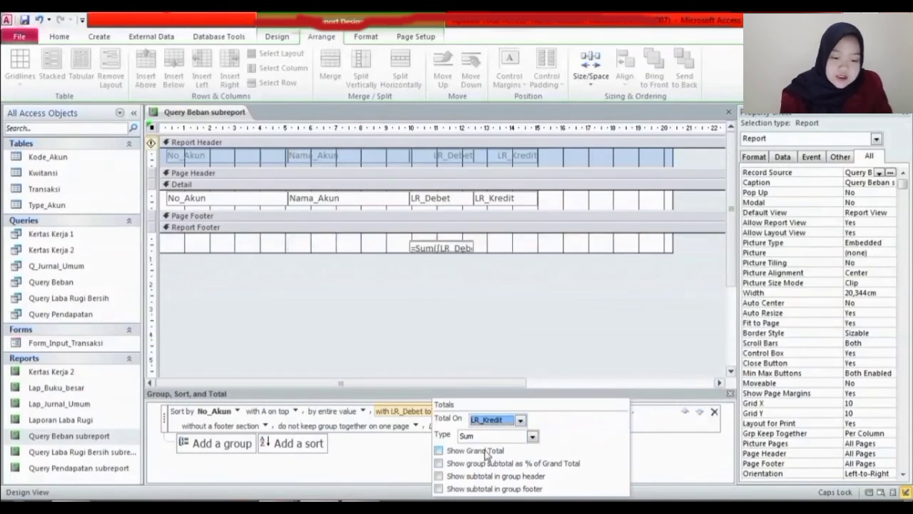
pyautogui.click(487, 452)
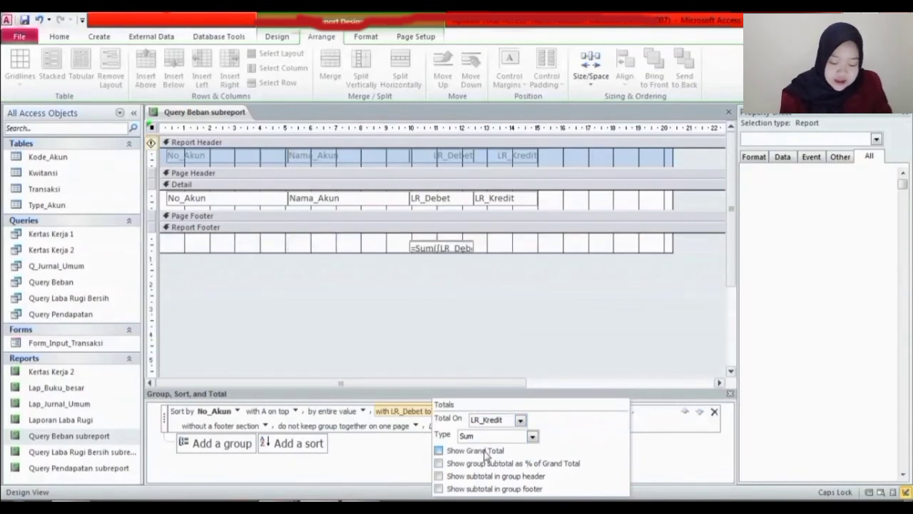
pyautogui.click(498, 348)
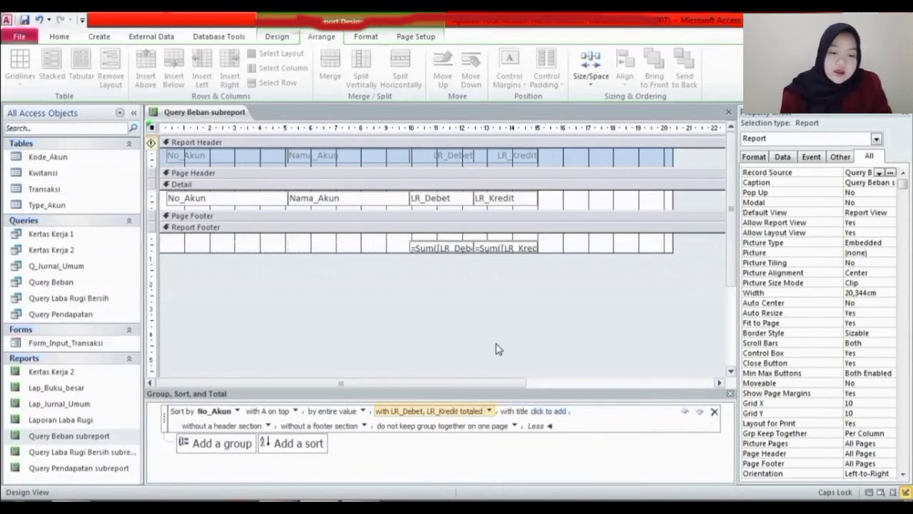
# - Delete the LR_Kredit sum text box from the Report Footer
pyautogui.click(505, 246)
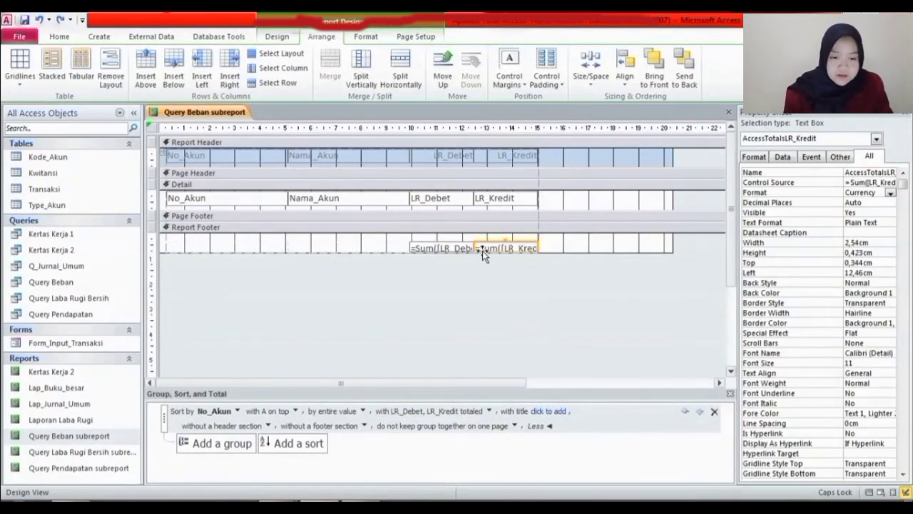
pyautogui.click(554, 250)
pyautogui.rightClick(531, 247)
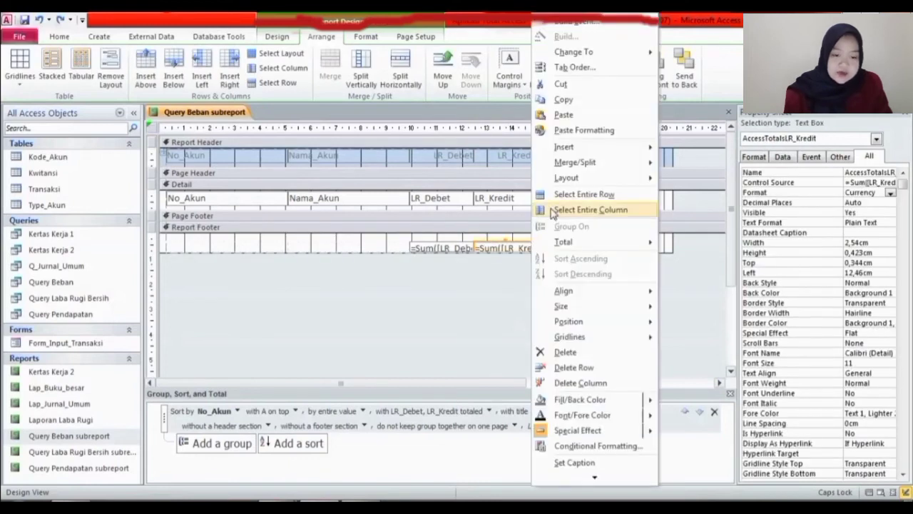
pyautogui.click(565, 352)
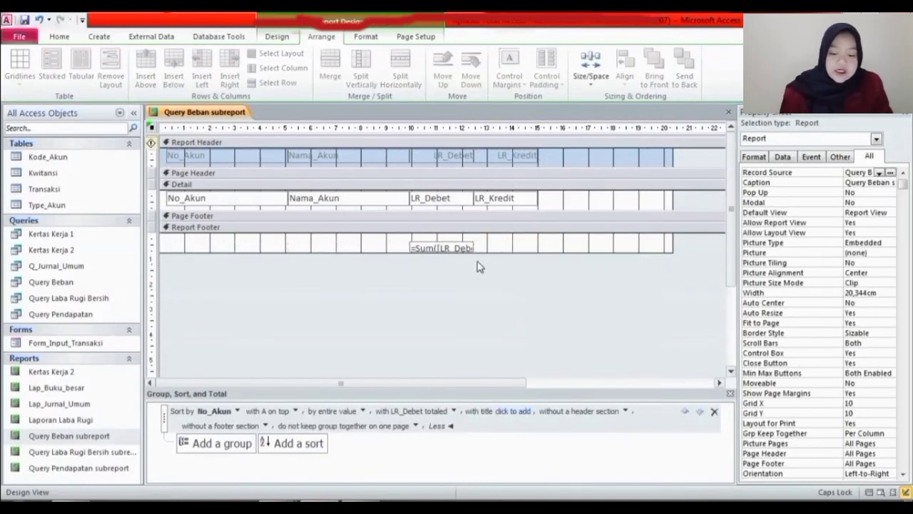
# - Move the LR_Debet sum into the footer cell of the LR_Kredit column and delete the LR_Kredit header label and Detail field
pyautogui.moveTo(470, 250); pyautogui.dragTo(490, 242)
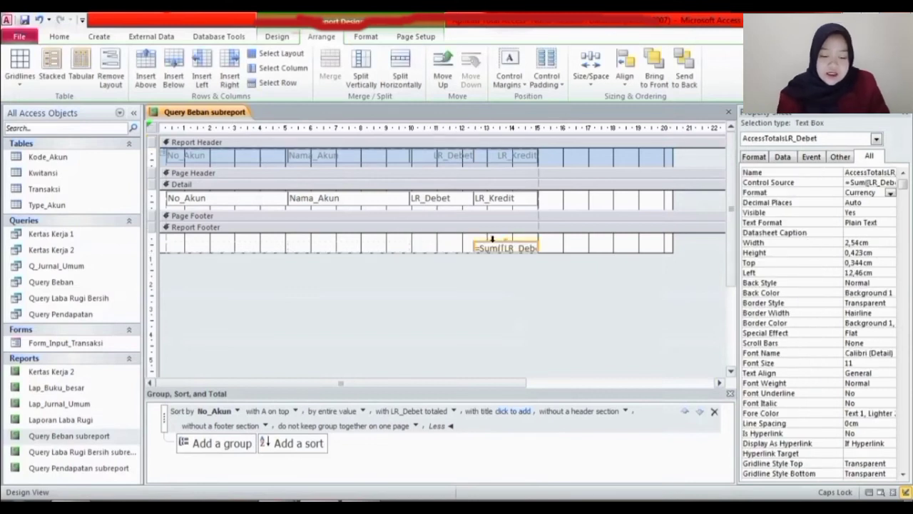
pyautogui.keyDown('shift'); pyautogui.click(509, 157); pyautogui.keyUp('shift')
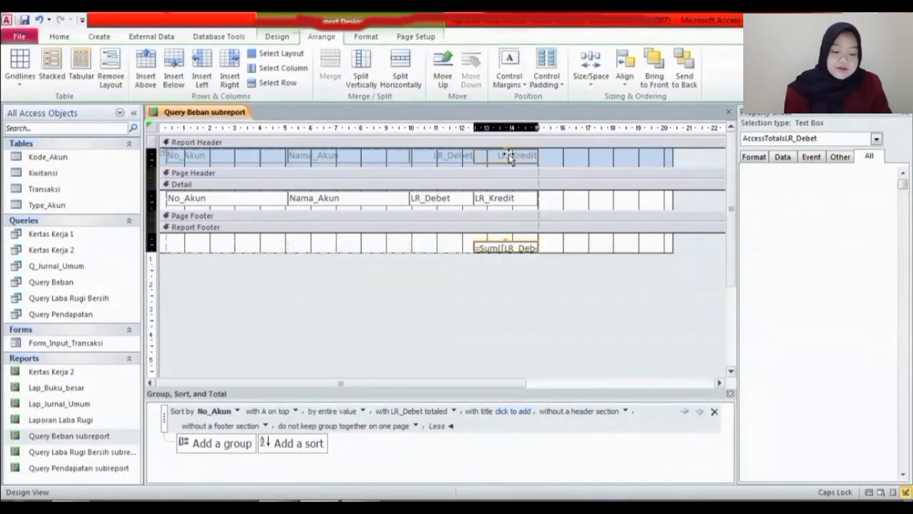
pyautogui.keyDown('shift'); pyautogui.click(502, 202); pyautogui.keyUp('shift')
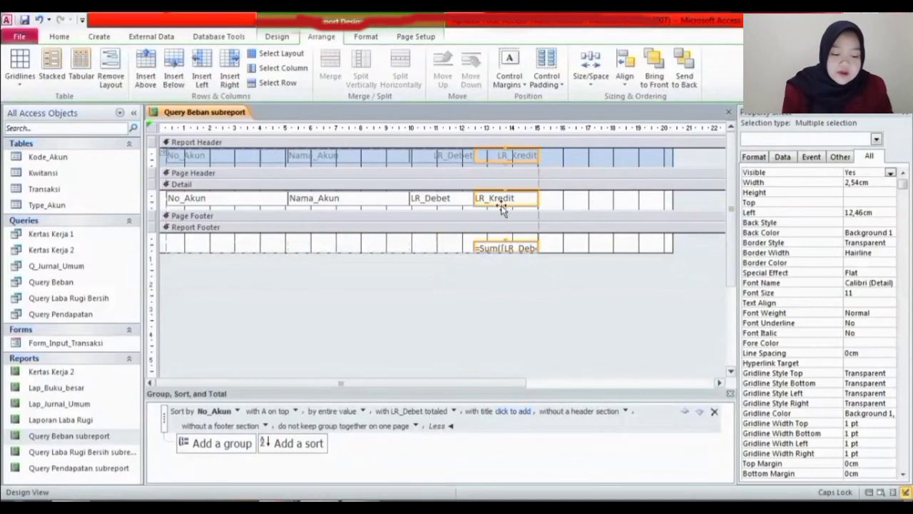
pyautogui.click(583, 286)
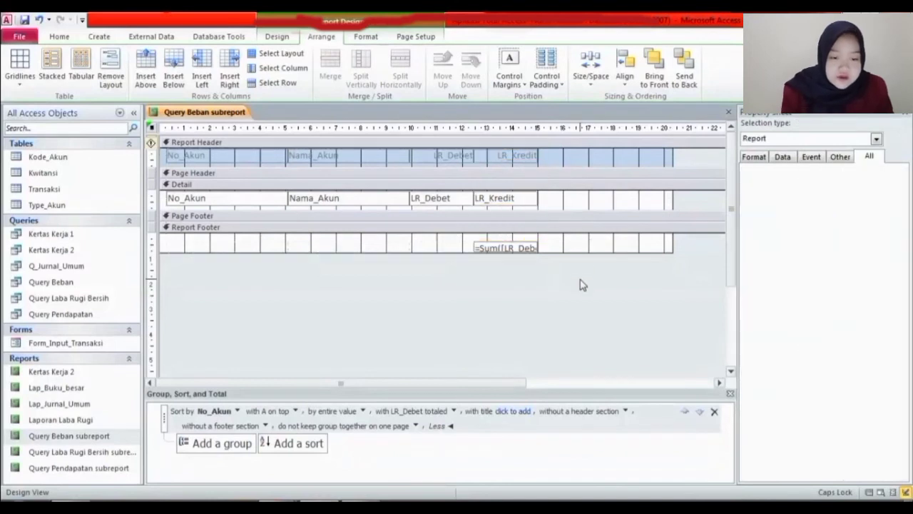
pyautogui.click(518, 155)
pyautogui.click(514, 189)
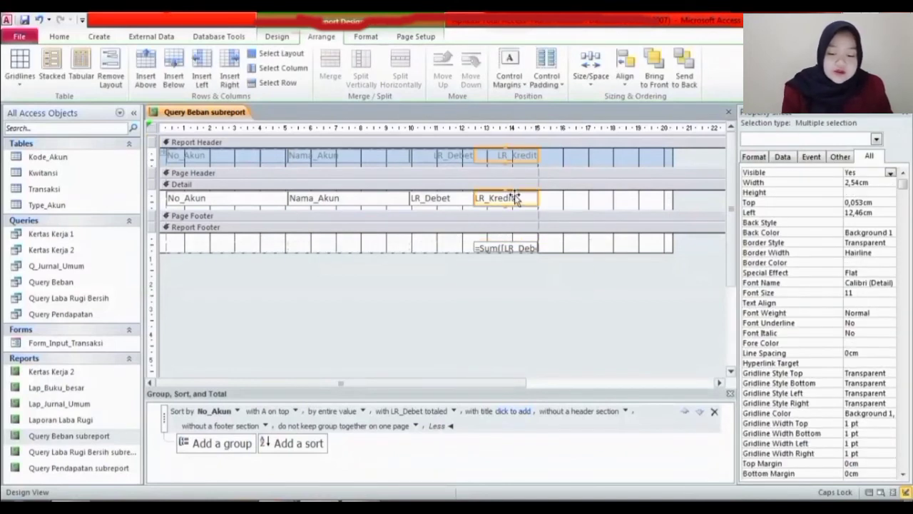
pyautogui.rightClick(515, 192)
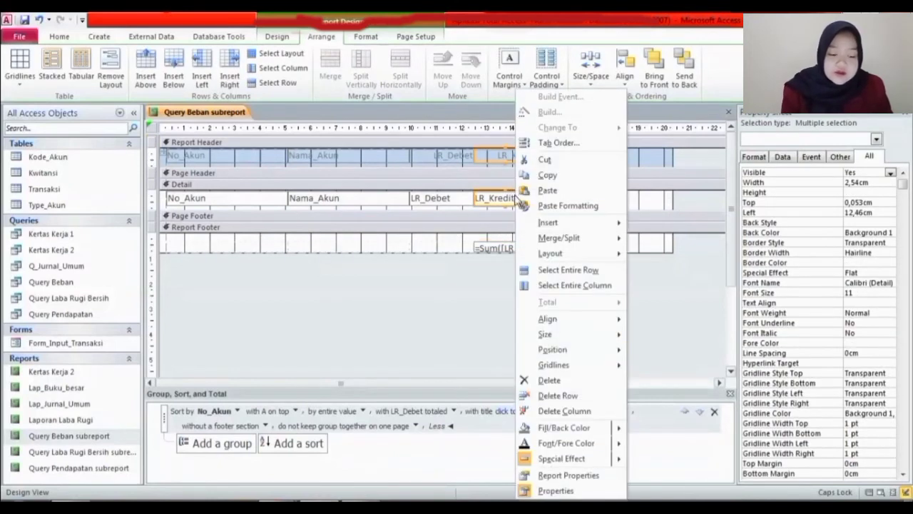
pyautogui.click(584, 384)
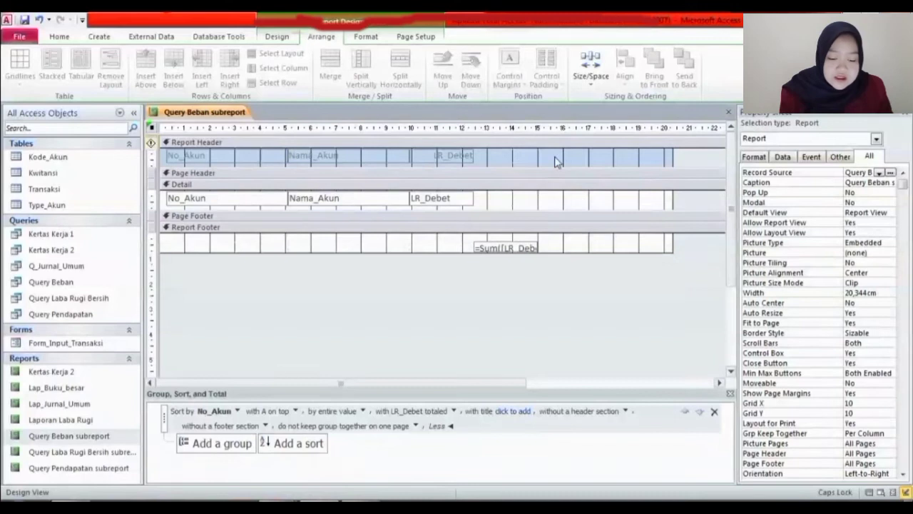
# - Delete all remaining labels in the Report Header and collapse the emptied section completely
pyautogui.moveTo(498, 189); pyautogui.dragTo(164, 155)
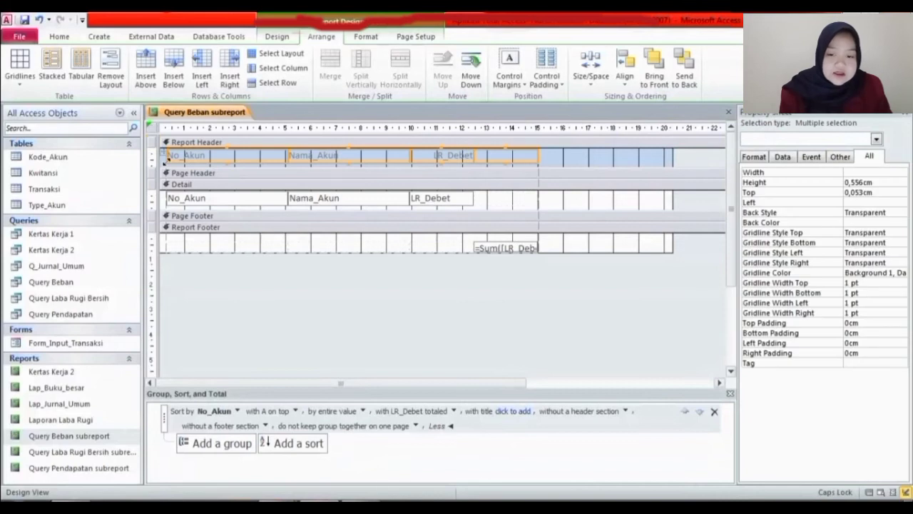
pyautogui.rightClick(171, 156)
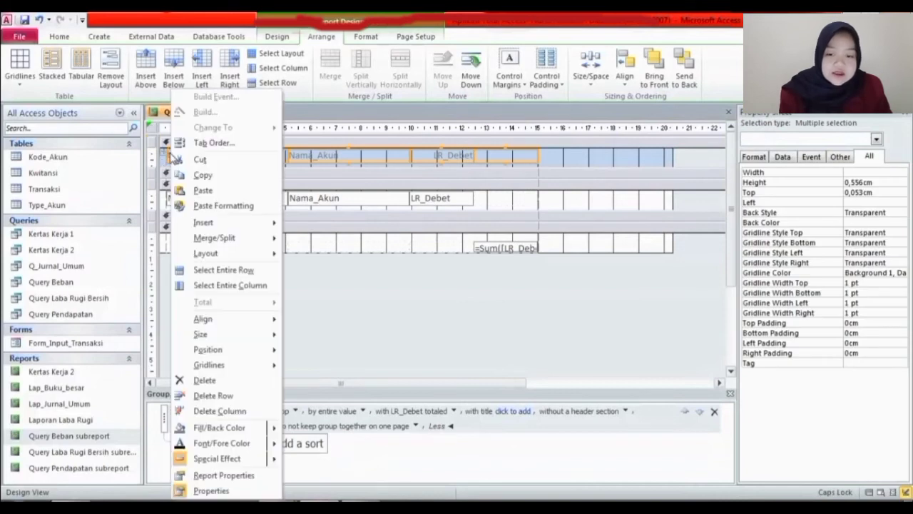
pyautogui.click(208, 380)
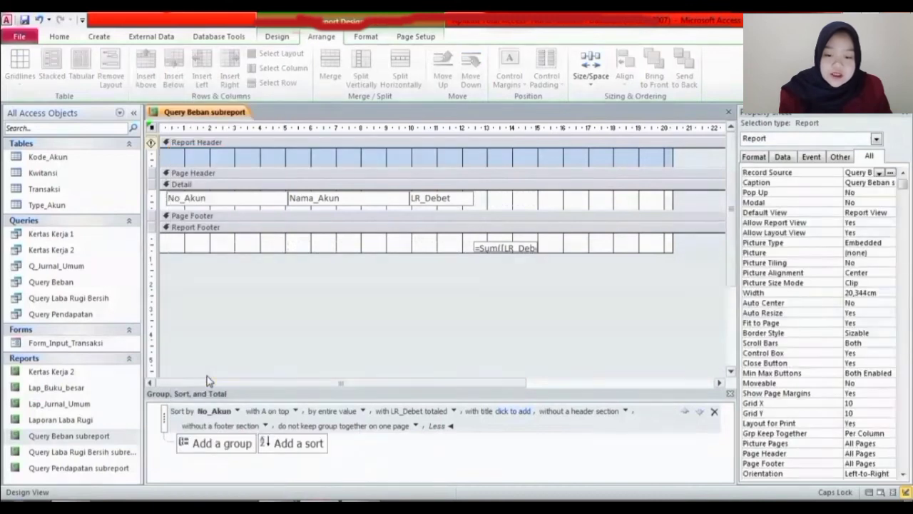
pyautogui.click(263, 175)
pyautogui.moveTo(265, 165); pyautogui.dragTo(264, 147)
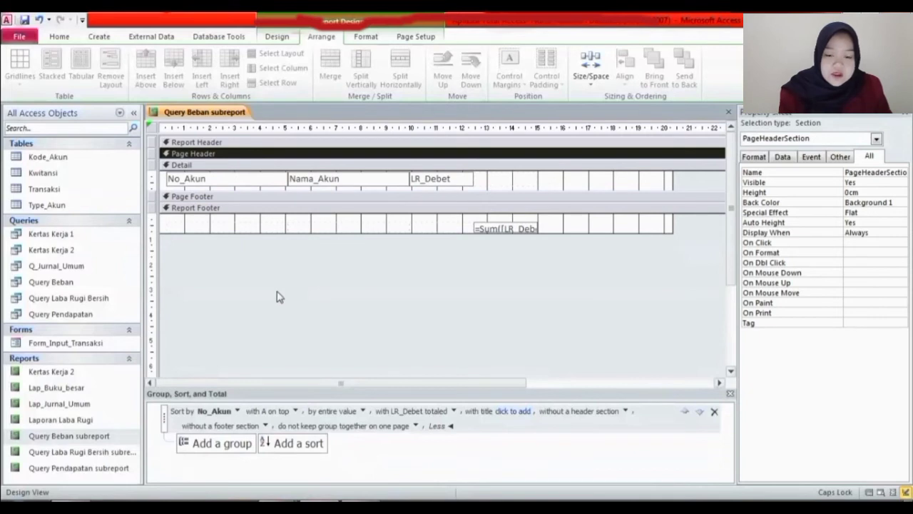
# - Add a label reading "TOTAL BEBAN/ BIAYA" in the Report Footer, beneath the Nama_Akun field
pyautogui.click(277, 39)
pyautogui.click(279, 68)
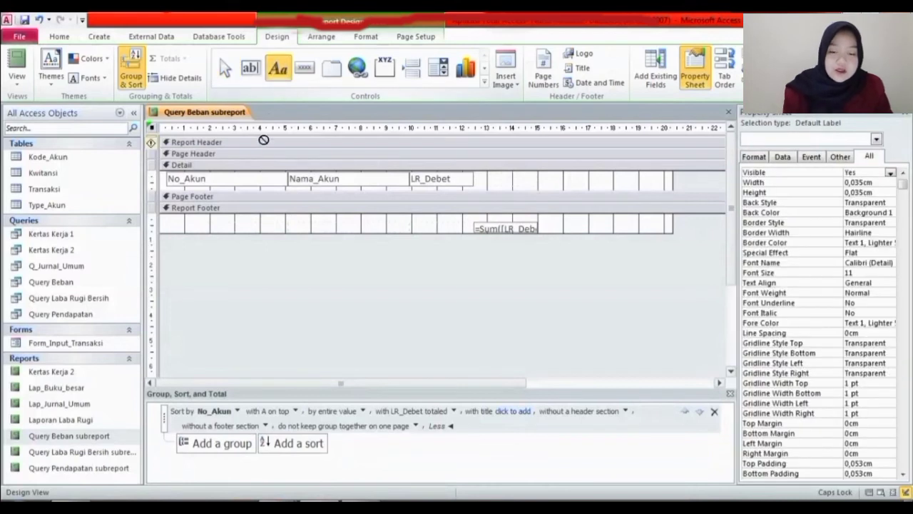
pyautogui.click(284, 221)
pyautogui.press('Escape')
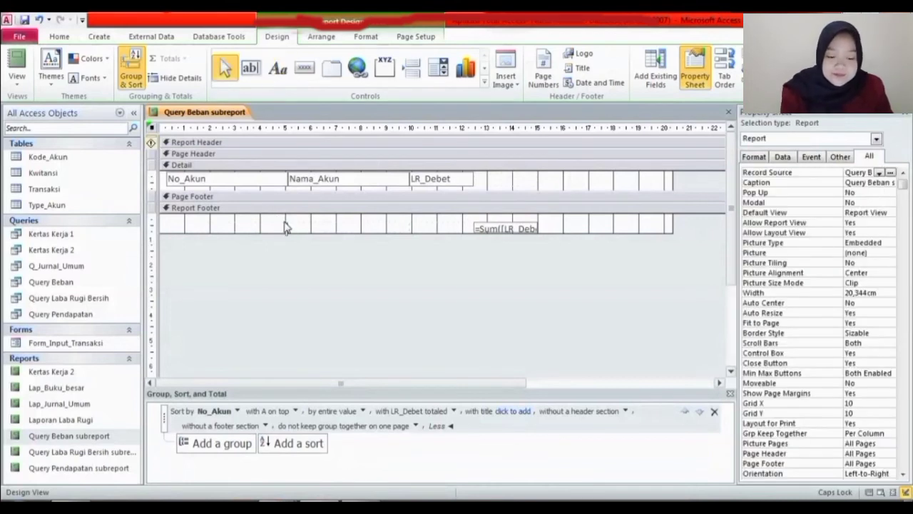
pyautogui.write('TOTAL')
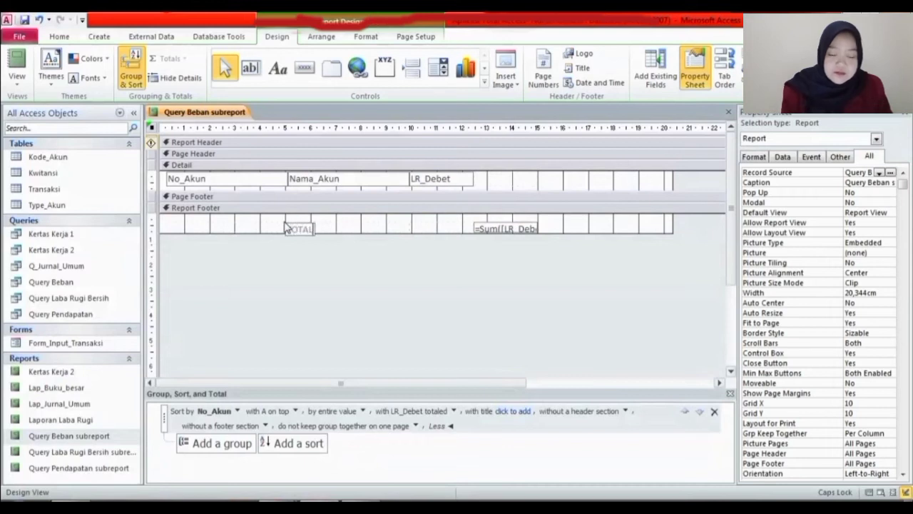
pyautogui.write(' BEBAN/ BIAYA')
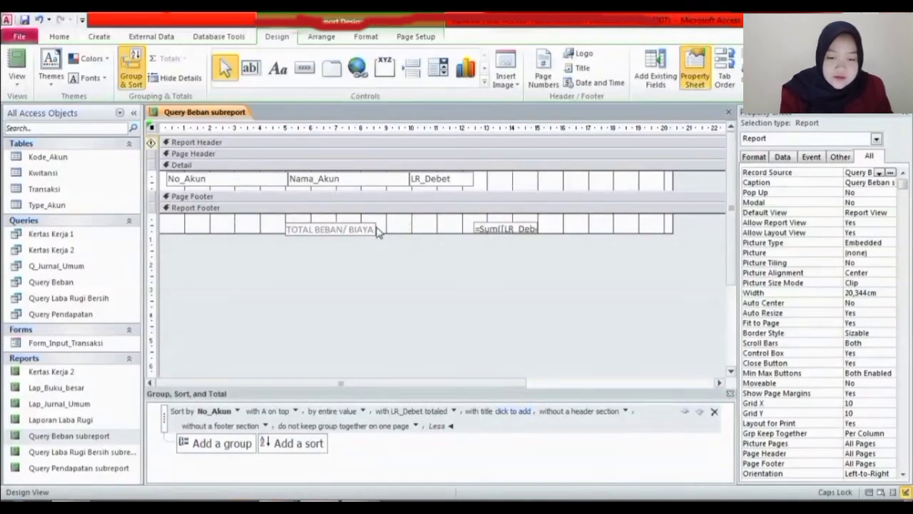
# - Move the TOTAL BEBAN/ BIAYA label into the empty footer layout cell under No_Akun
pyautogui.click(273, 227)
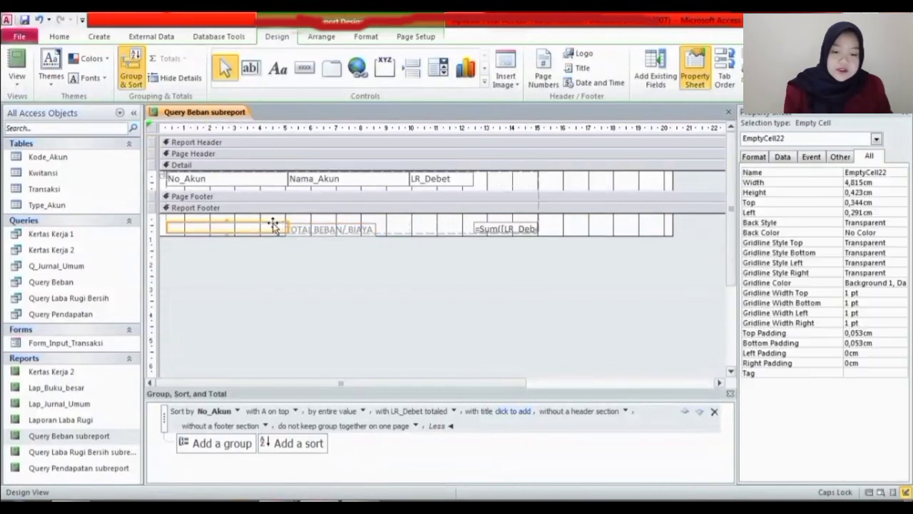
pyautogui.click(290, 225)
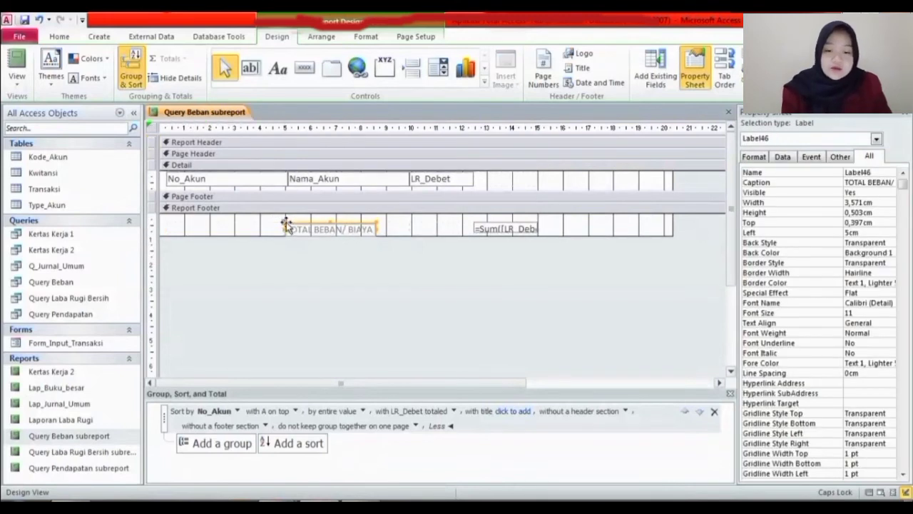
pyautogui.moveTo(285, 224); pyautogui.dragTo(243, 226)
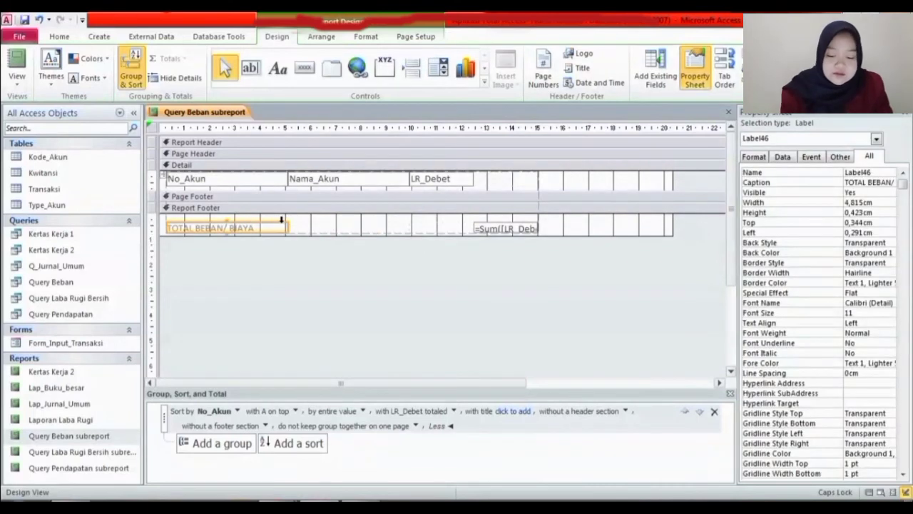
# - Merge the TOTAL BEBAN/ BIAYA footer label with the empty cell under Nama_Akun
pyautogui.keyDown('shift'); pyautogui.click(311, 231); pyautogui.keyUp('shift')
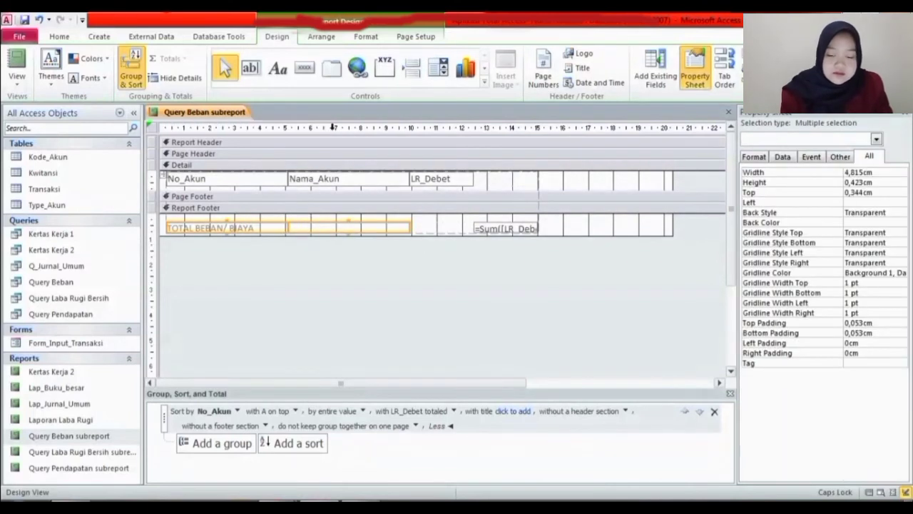
pyautogui.click(322, 36)
pyautogui.click(334, 63)
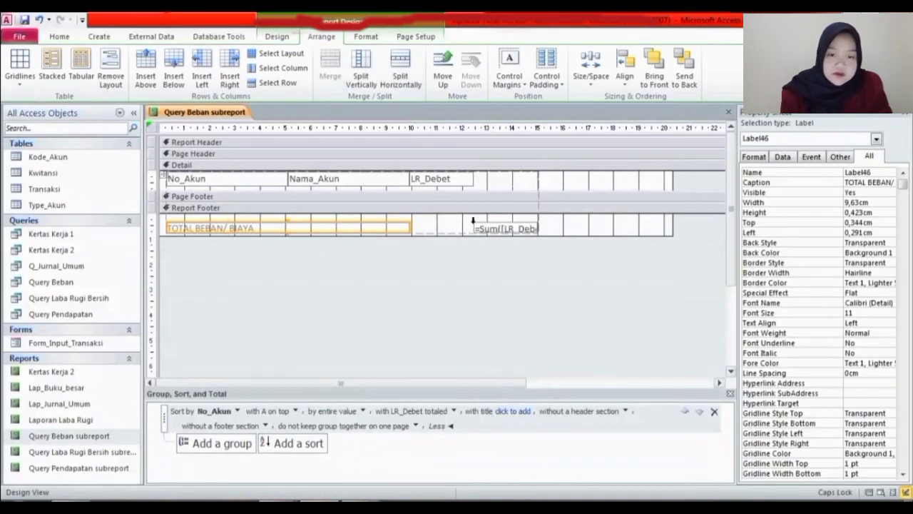
# - Merge the LR_Debet sum in the Report Footer with the empty cell under the LR_Debet field
pyautogui.moveTo(528, 229); pyautogui.dragTo(421, 229)
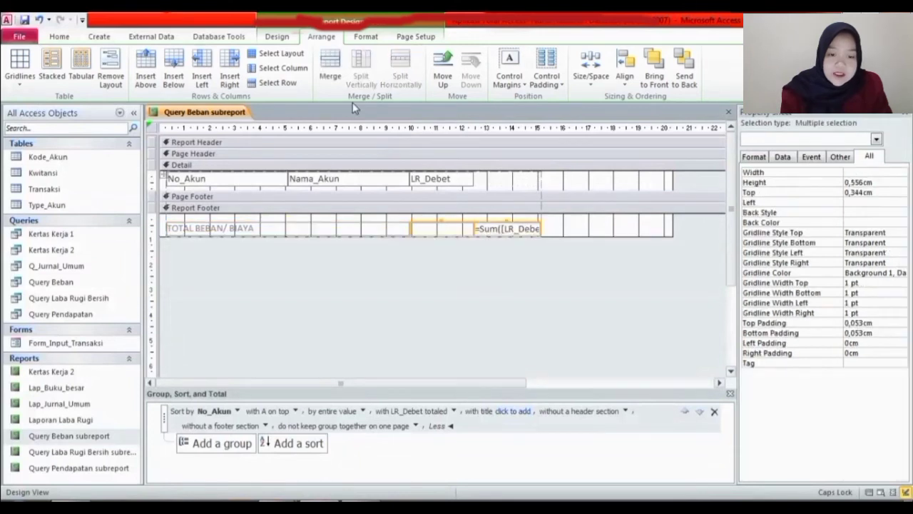
pyautogui.click(342, 65)
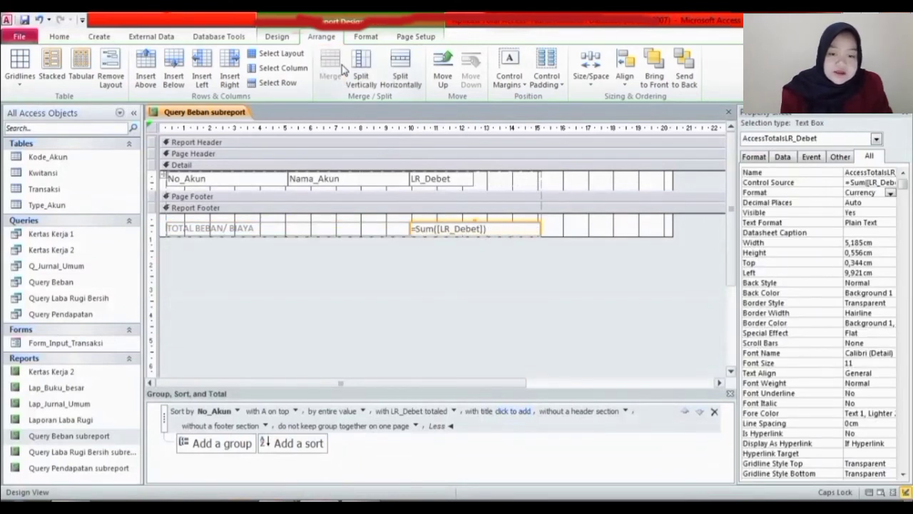
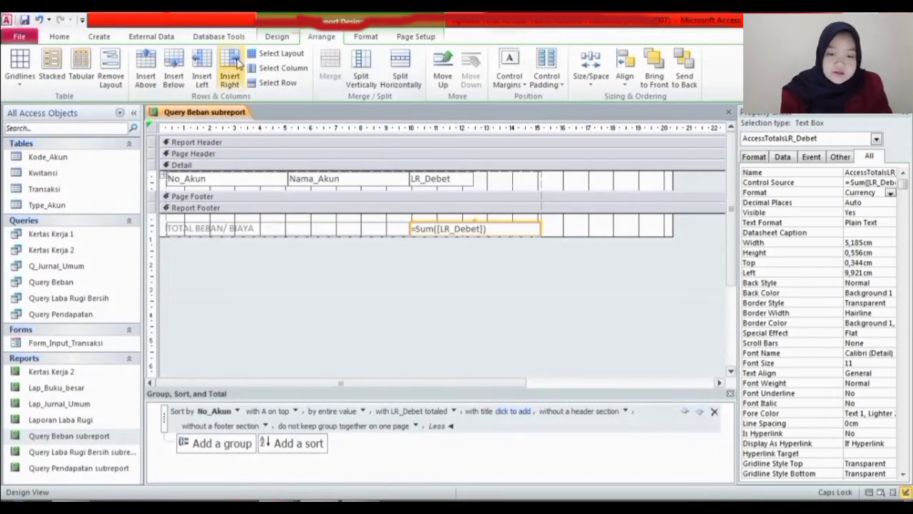
pyautogui.click(41, 20)
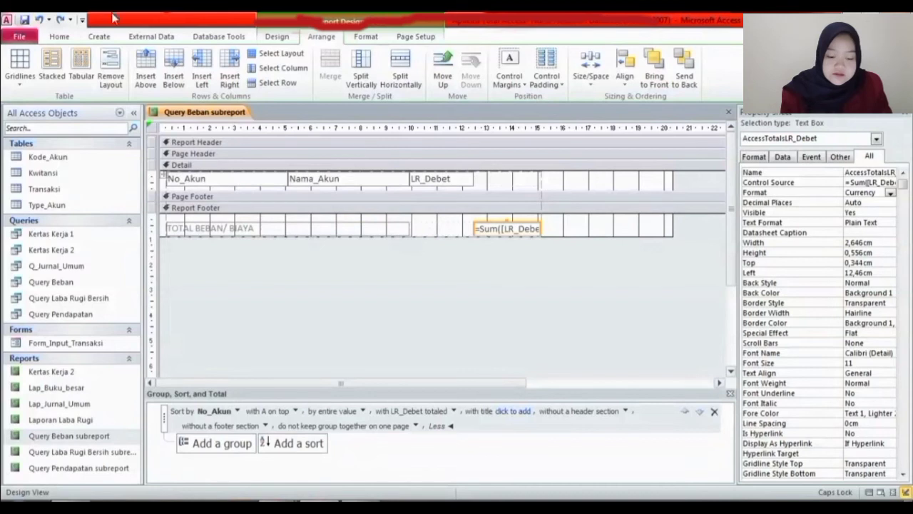
pyautogui.click(60, 20)
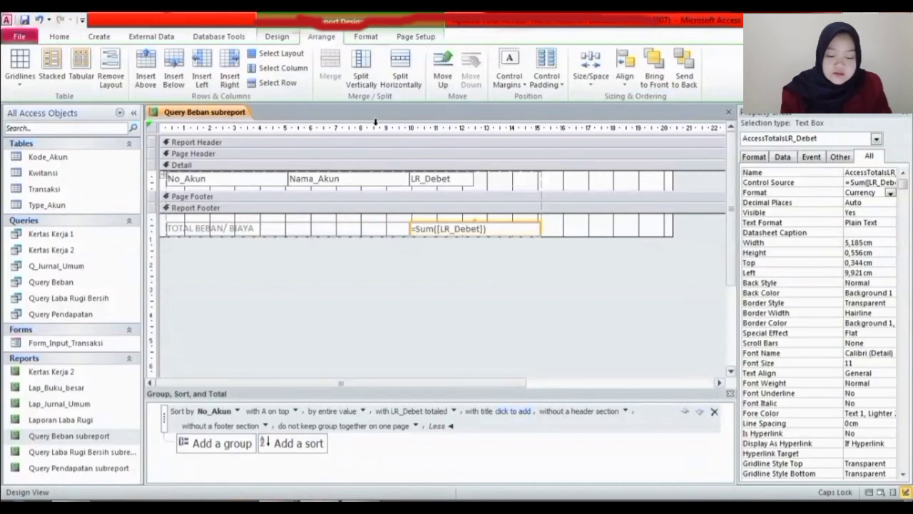
# - Make the TOTAL BEBAN/ BIAYA label and the LR_Debet sum bold with the Text 1 font color
pyautogui.moveTo(555, 227); pyautogui.dragTo(240, 231)
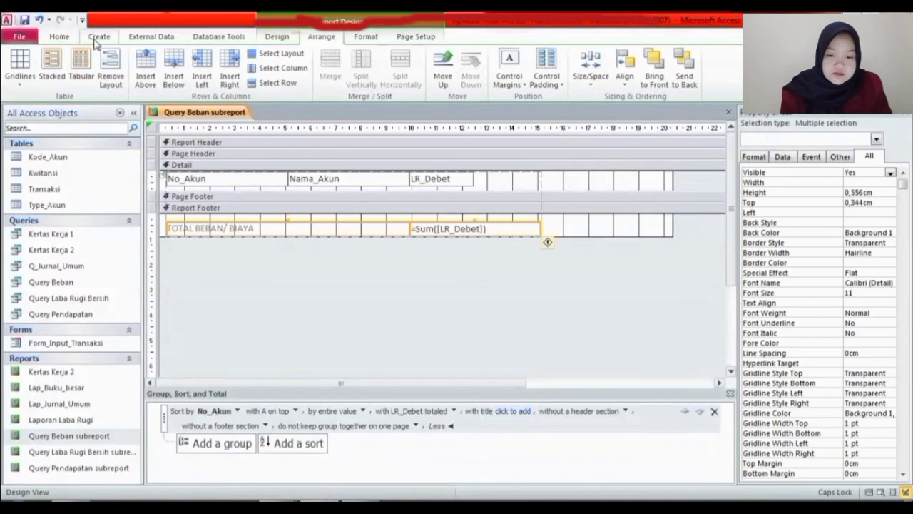
pyautogui.click(60, 36)
pyautogui.click(506, 78)
pyautogui.click(558, 78)
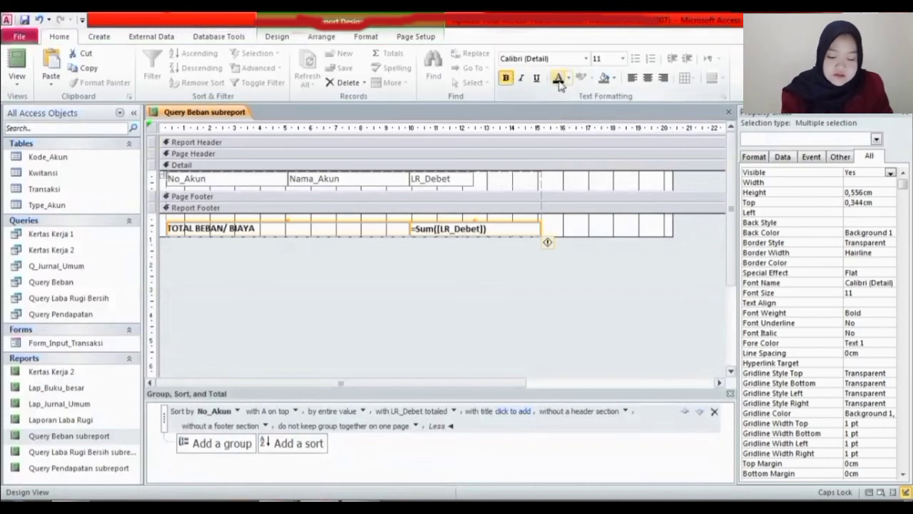
# - Right-align the LR_Debet sum in the Report Footer
pyautogui.click(609, 252)
pyautogui.click(347, 230)
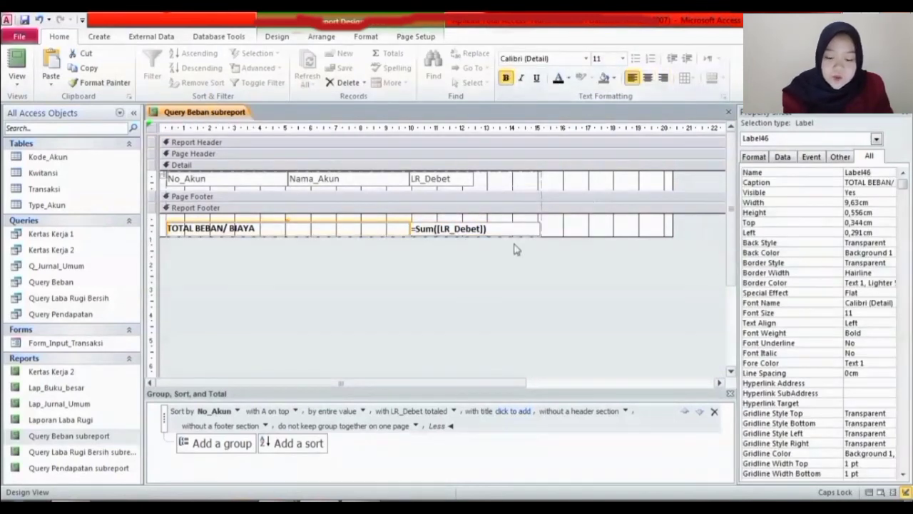
pyautogui.click(528, 226)
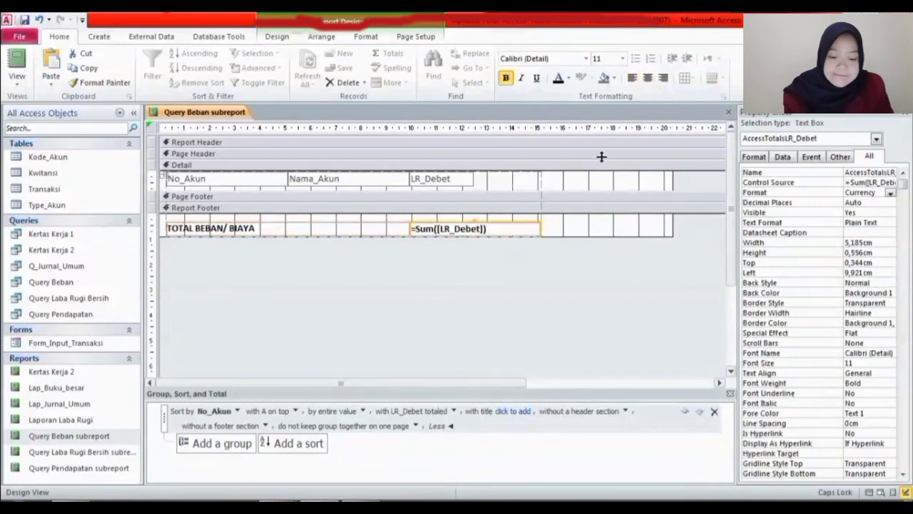
pyautogui.click(663, 78)
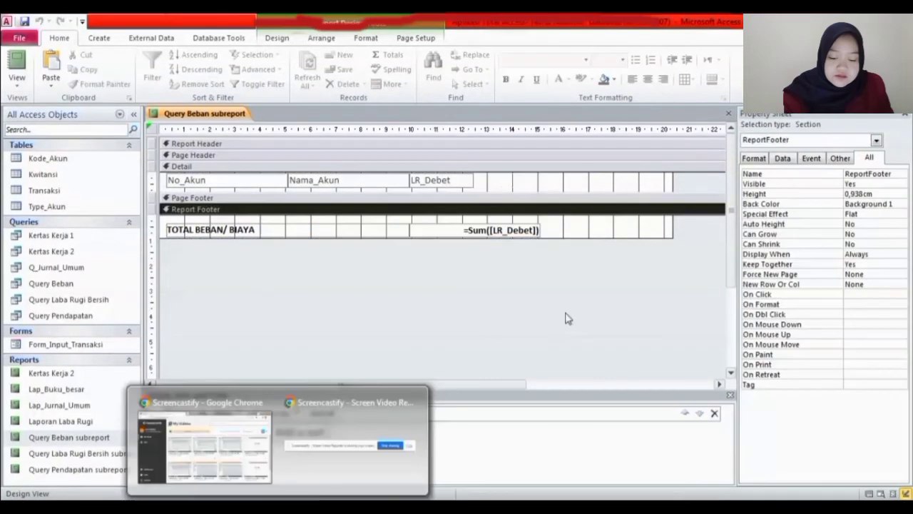
pyautogui.click(566, 315)
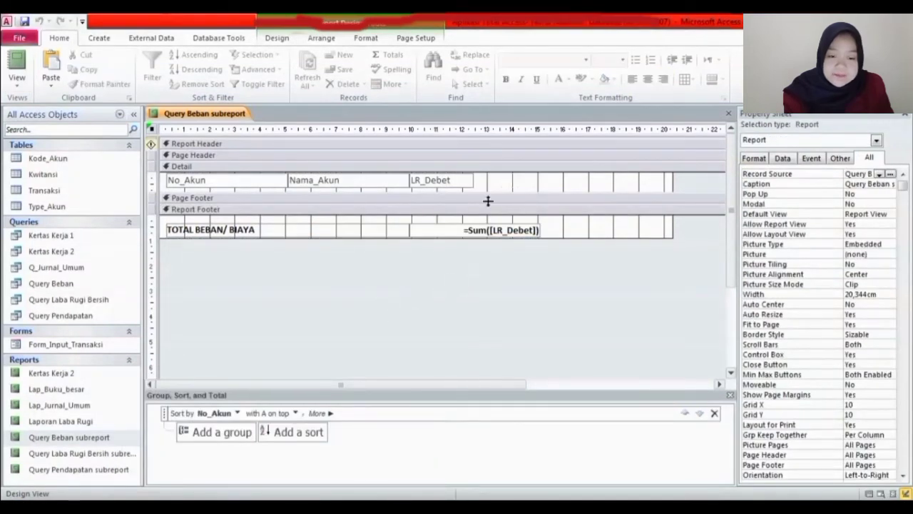
# - Check the Query Beban subreport in Report View and within the Laporan Laba Rugi report, and close both reports
pyautogui.click(16, 63)
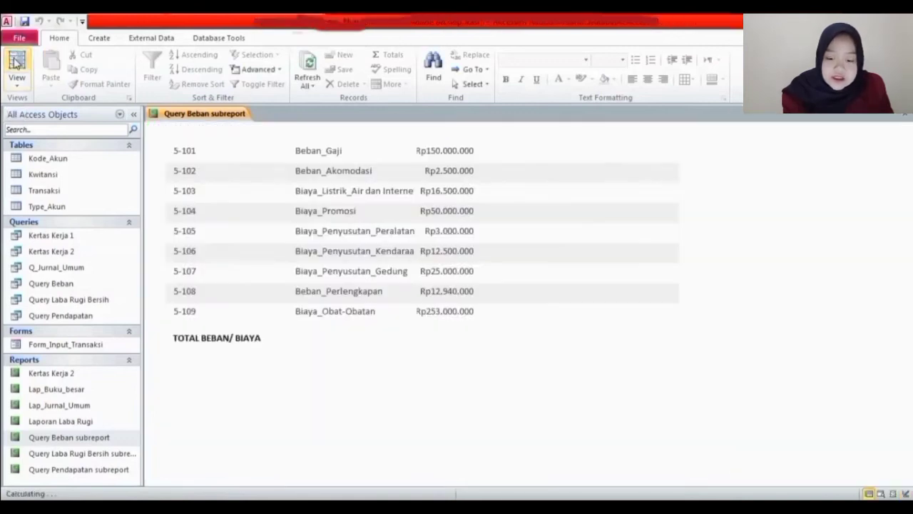
pyautogui.doubleClick(99, 424)
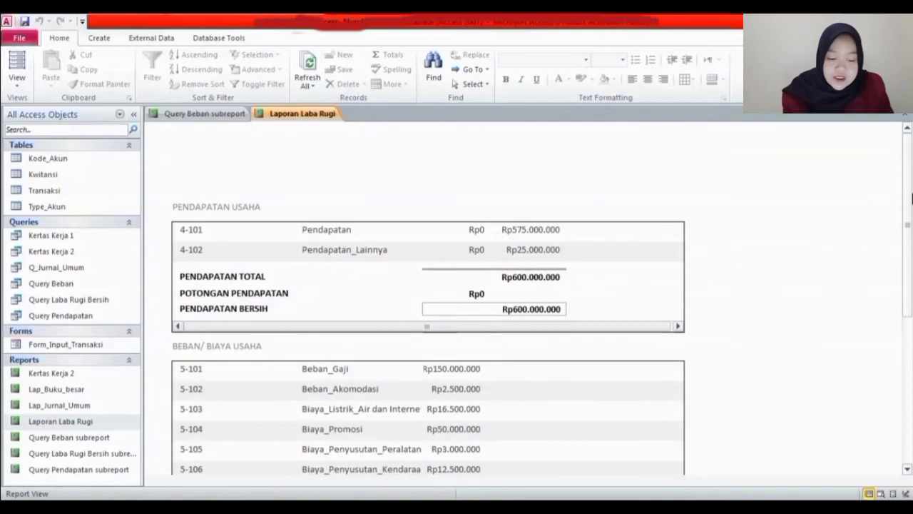
pyautogui.moveTo(910, 198); pyautogui.dragTo(911, 132)
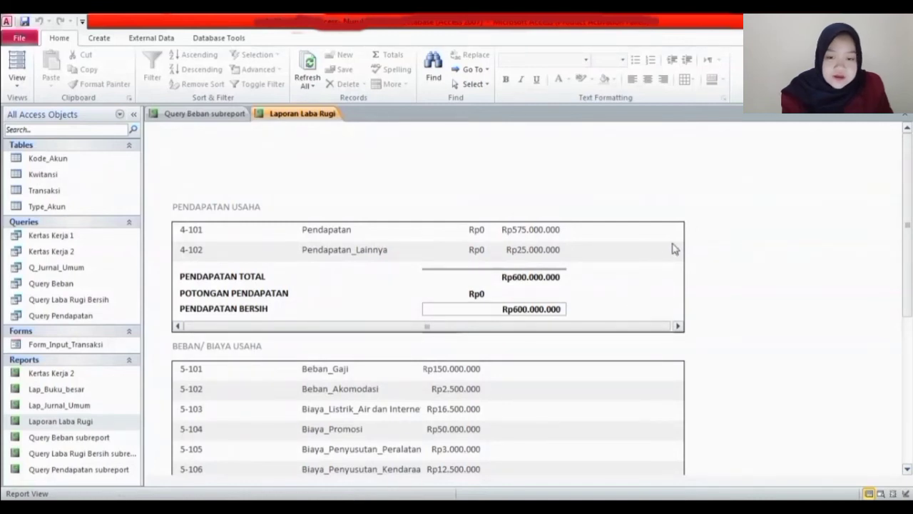
pyautogui.click(905, 116)
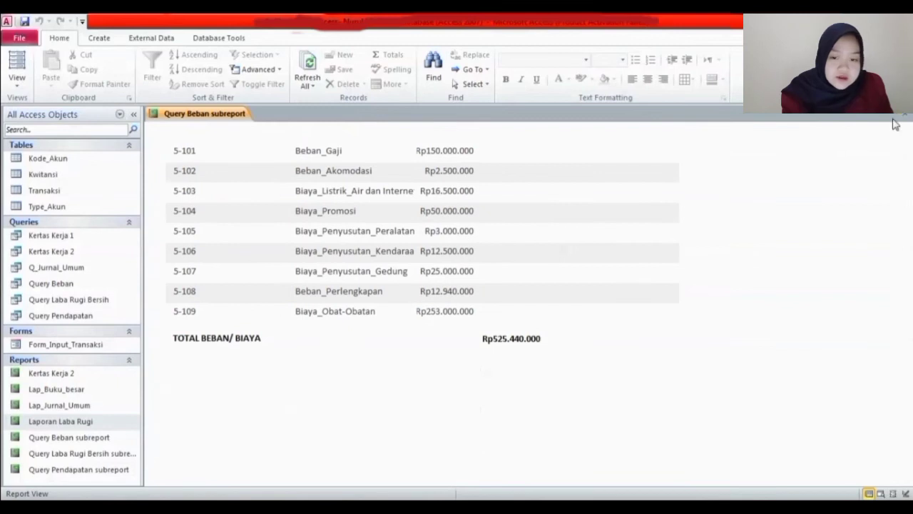
pyautogui.click(904, 118)
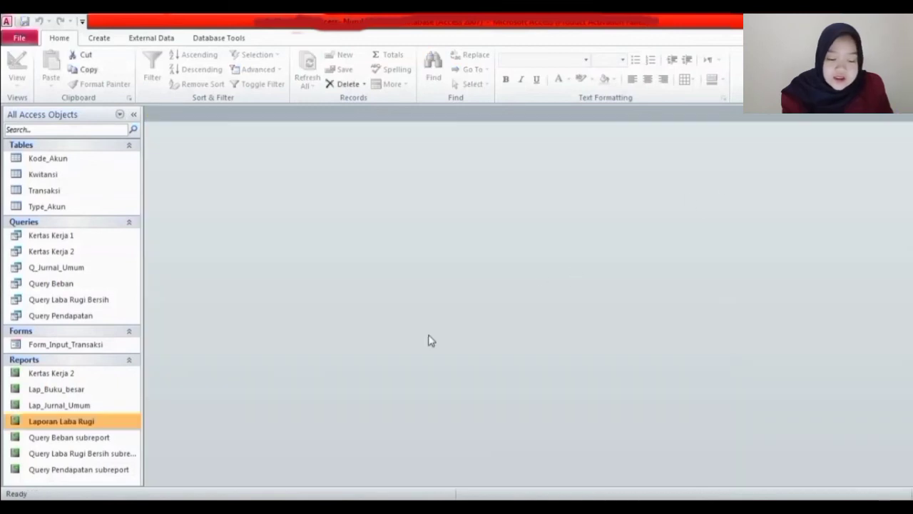
# - Open the Query Laba Rugi Bersih subreport in Design View
pyautogui.click(111, 454)
pyautogui.doubleClick(110, 454)
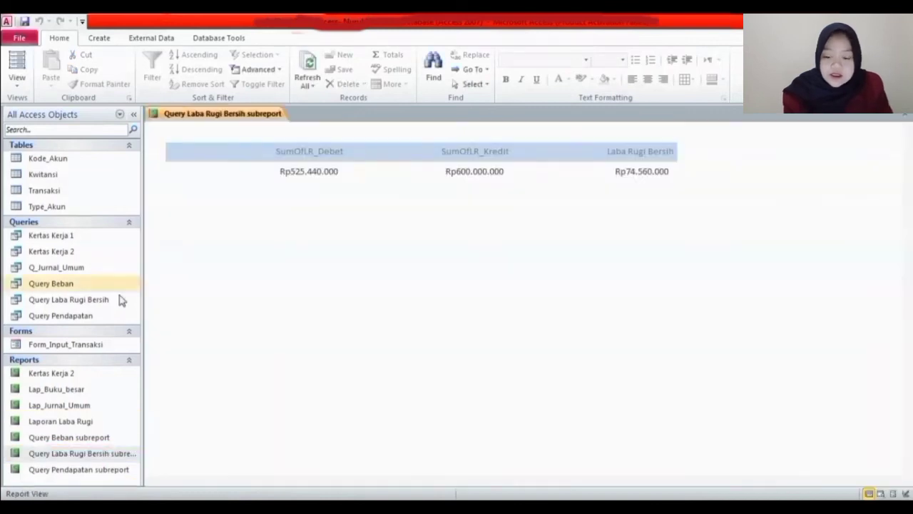
pyautogui.click(17, 77)
pyautogui.click(44, 194)
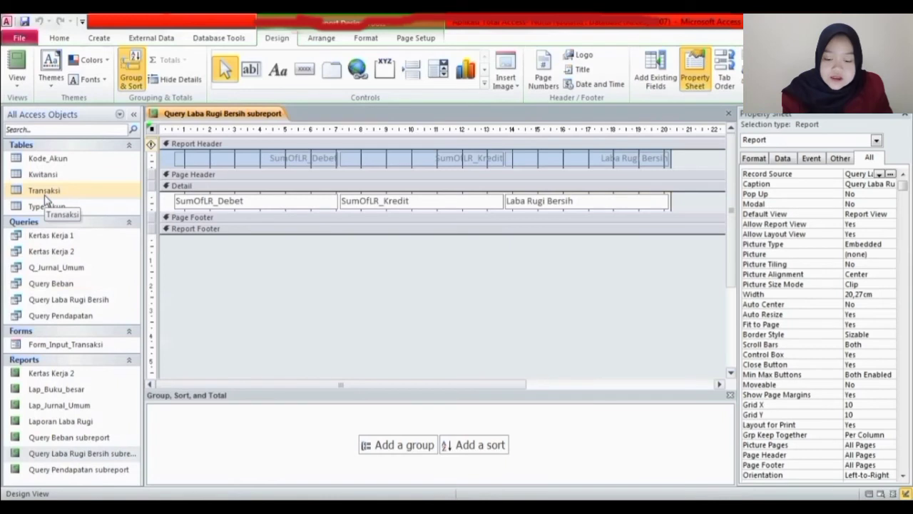
# - Arrange all three header labels and their Detail fields in a tabular layout
pyautogui.click(215, 160)
pyautogui.keyDown('shift'); pyautogui.click(374, 159); pyautogui.keyUp('shift')
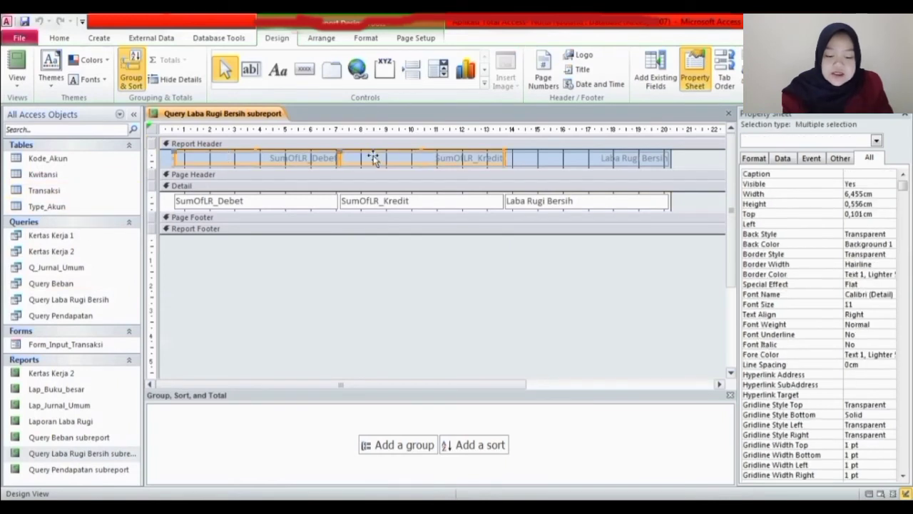
pyautogui.keyDown('shift'); pyautogui.click(588, 160); pyautogui.keyUp('shift')
pyautogui.keyDown('shift'); pyautogui.click(575, 202); pyautogui.keyUp('shift')
pyautogui.moveTo(406, 212); pyautogui.dragTo(321, 194)
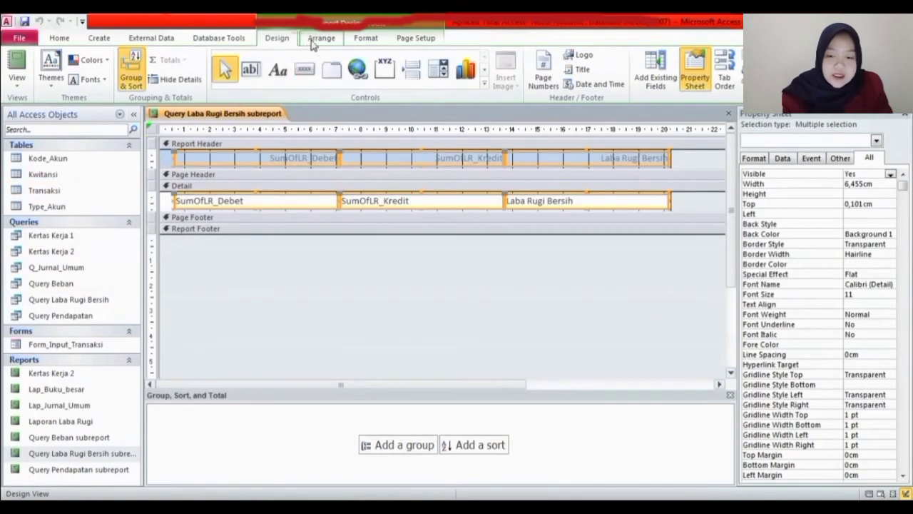
pyautogui.click(312, 41)
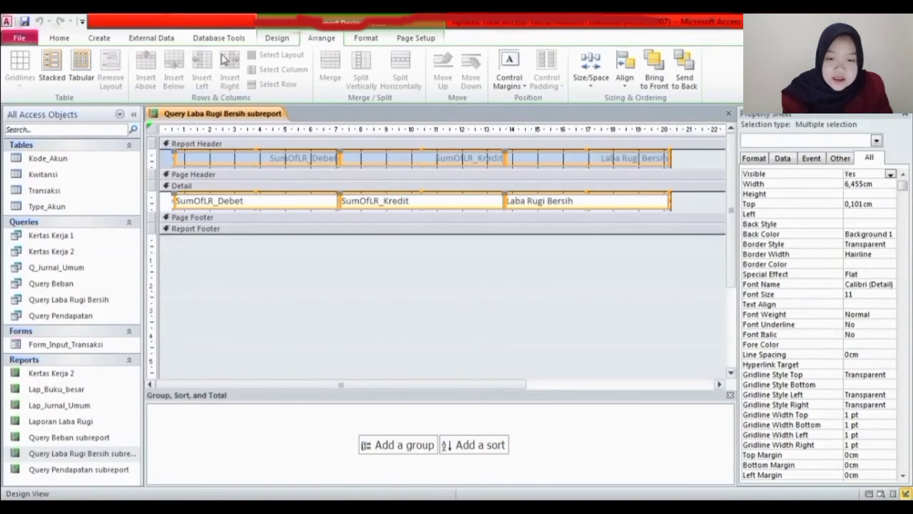
pyautogui.click(82, 63)
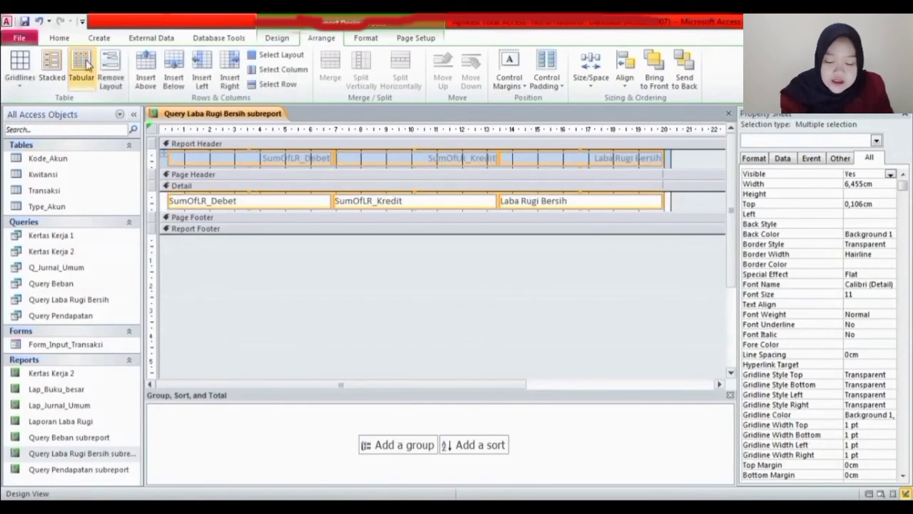
# - Remove the control padding between the columns of the tabular layout
pyautogui.click(547, 72)
pyautogui.click(560, 107)
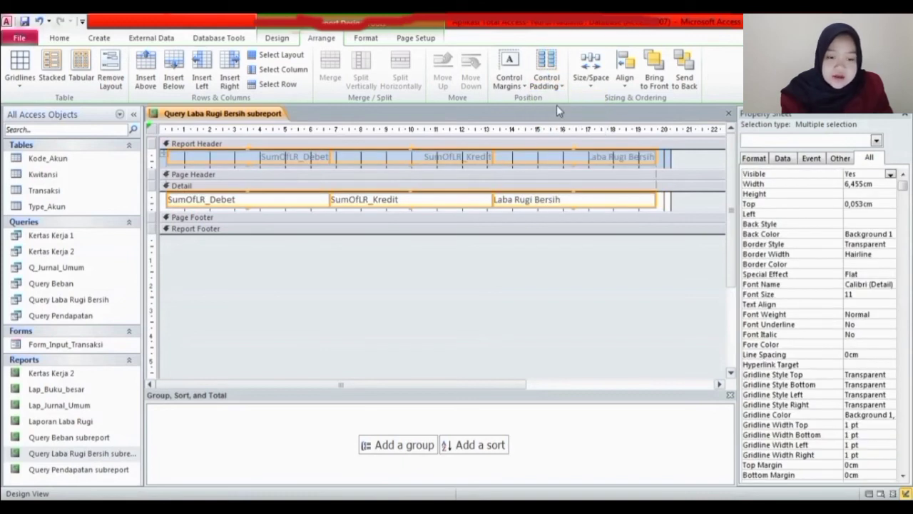
pyautogui.click(468, 271)
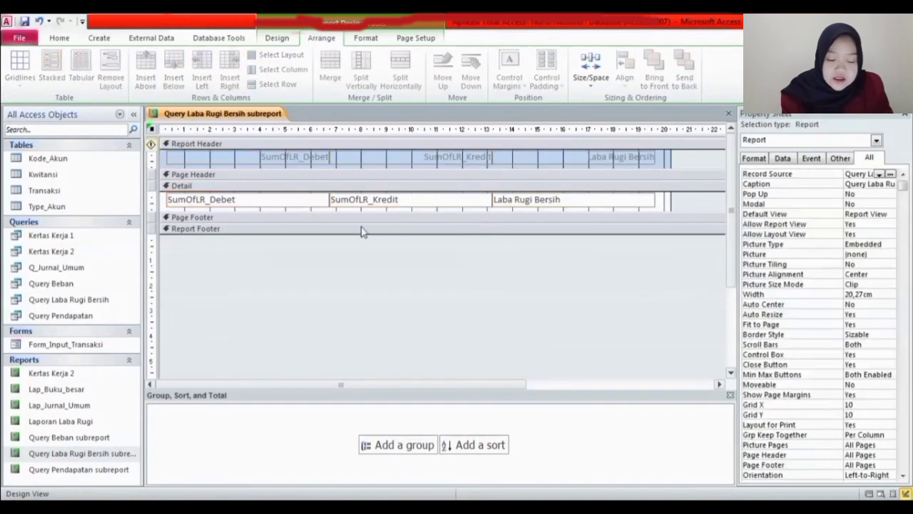
# - Delete the SumOfLR_Debet and SumOfLR_Kredit fields from the Detail section
pyautogui.click(316, 204)
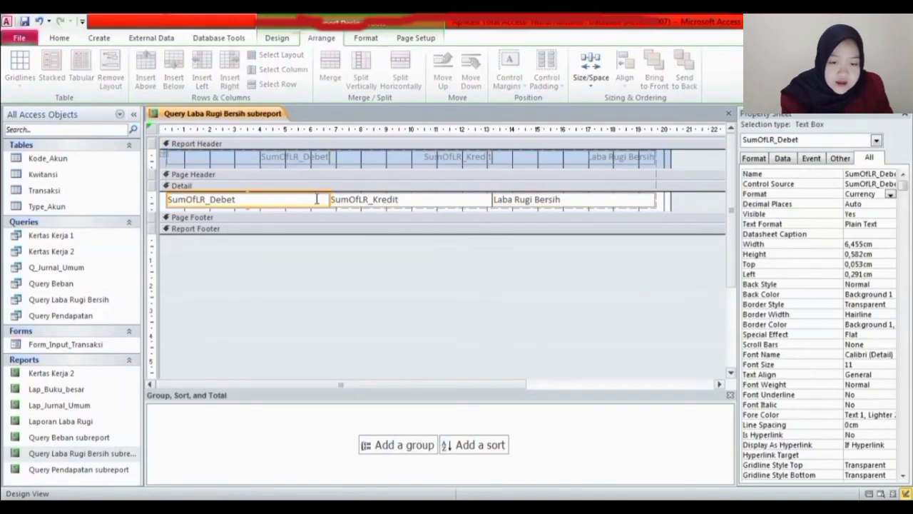
pyautogui.keyDown('shift'); pyautogui.click(372, 198); pyautogui.keyUp('shift')
pyautogui.rightClick(371, 196)
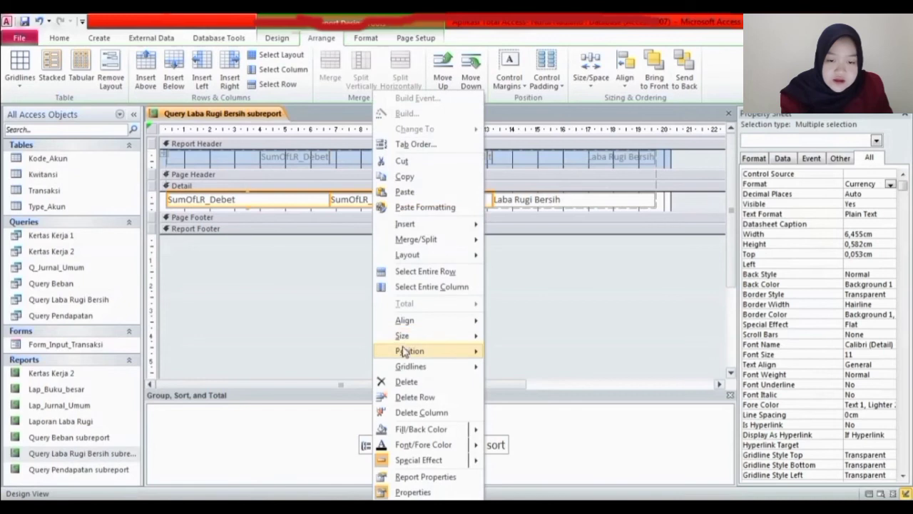
pyautogui.click(405, 382)
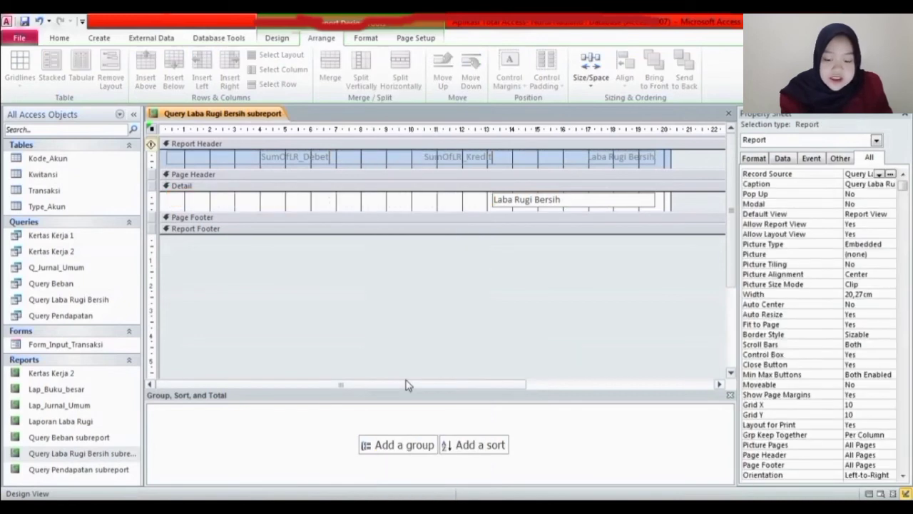
# - Add a label reading "LABA RUGI BERSIH" in the Detail section, in the empty space before the Laba Rugi Bersih field
pyautogui.click(279, 40)
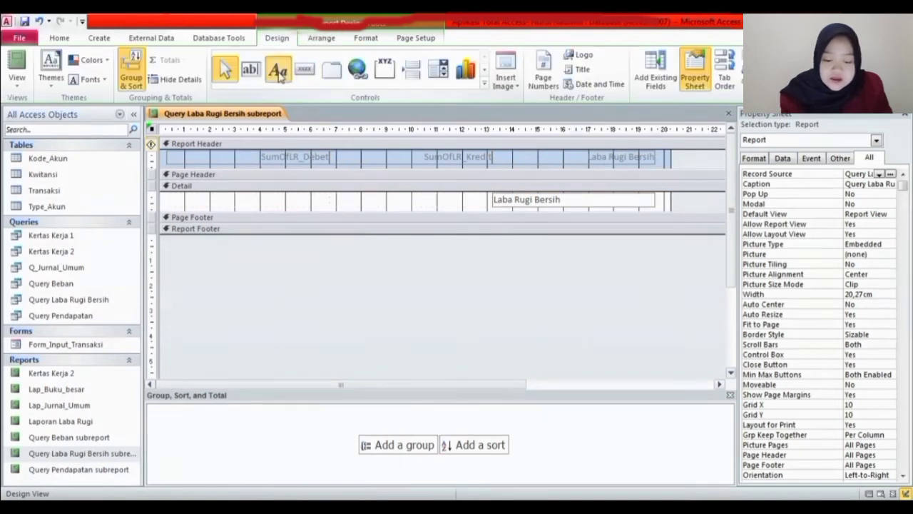
pyautogui.click(278, 70)
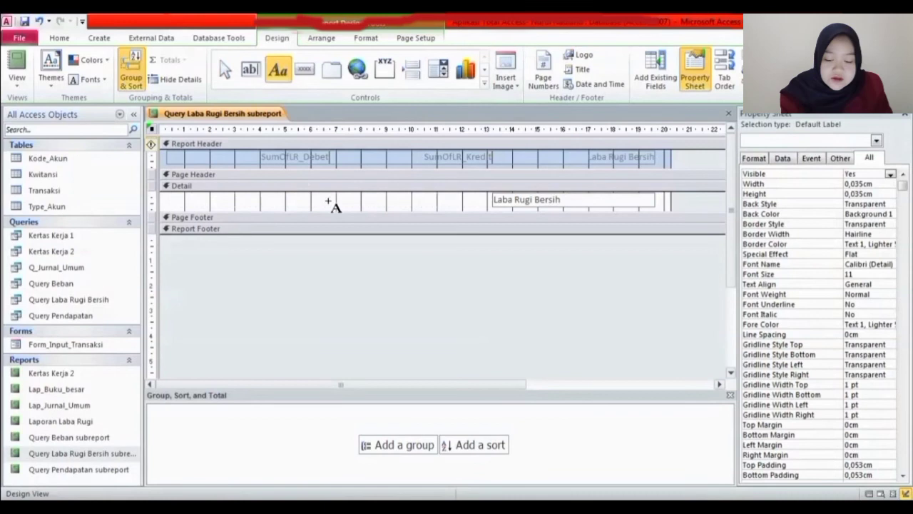
pyautogui.press('Escape')
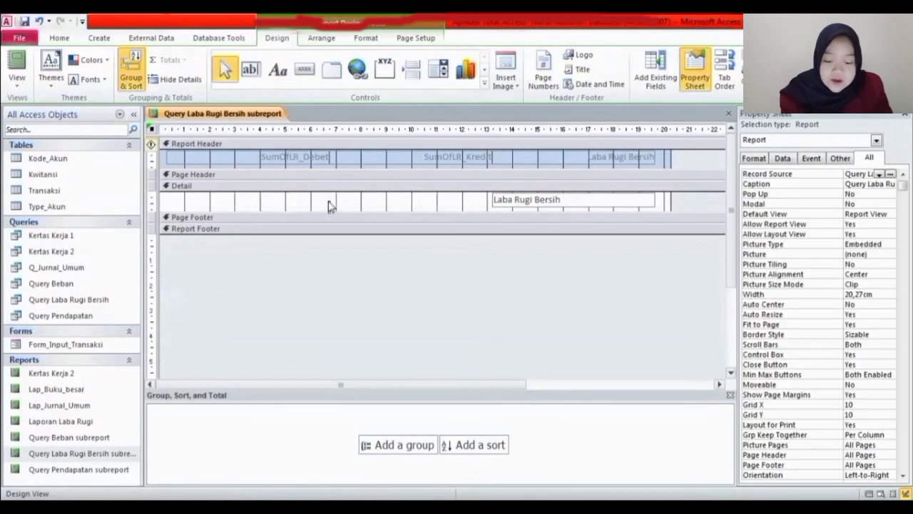
pyautogui.press('capslock')
pyautogui.write('LABA')
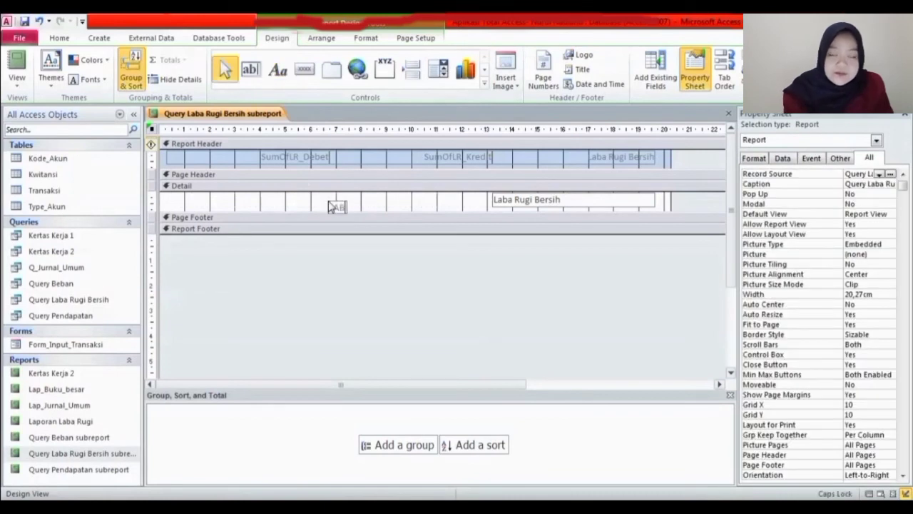
pyautogui.write(' RUGI BERSIH')
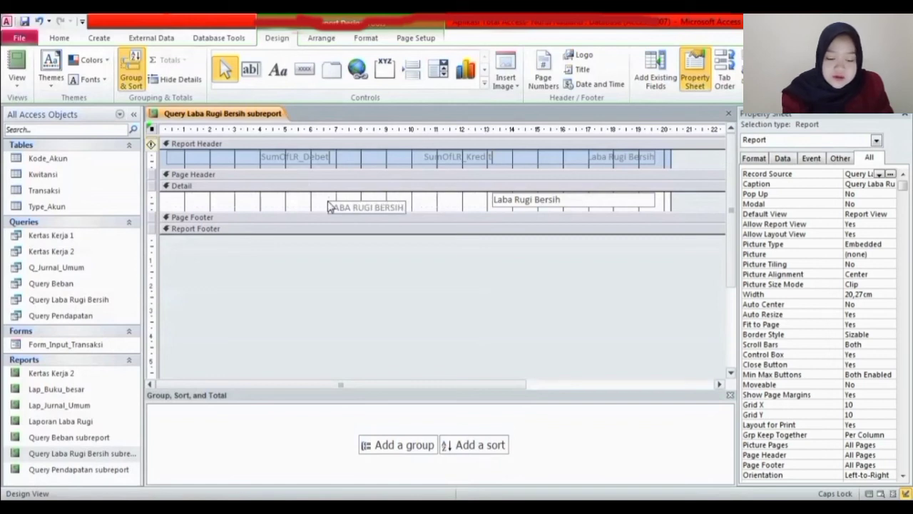
pyautogui.click(398, 236)
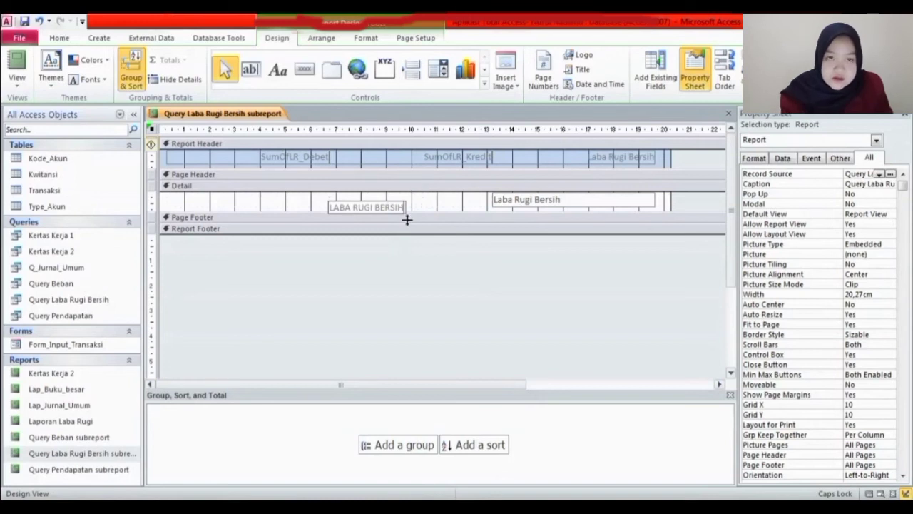
# - Place the LABA RUGI BERSIH label in the first empty layout cell of the Detail section
pyautogui.click(410, 211)
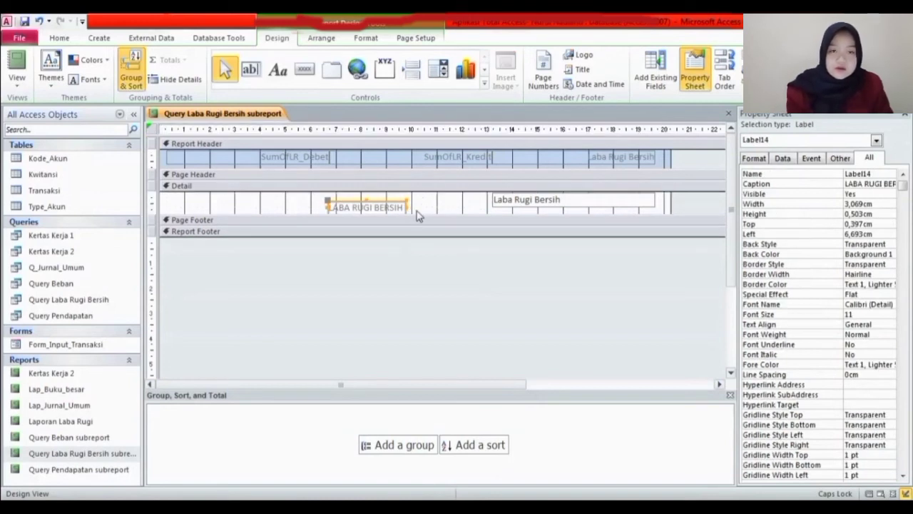
pyautogui.click(414, 211)
pyautogui.click(401, 208)
pyautogui.moveTo(326, 201); pyautogui.dragTo(287, 199)
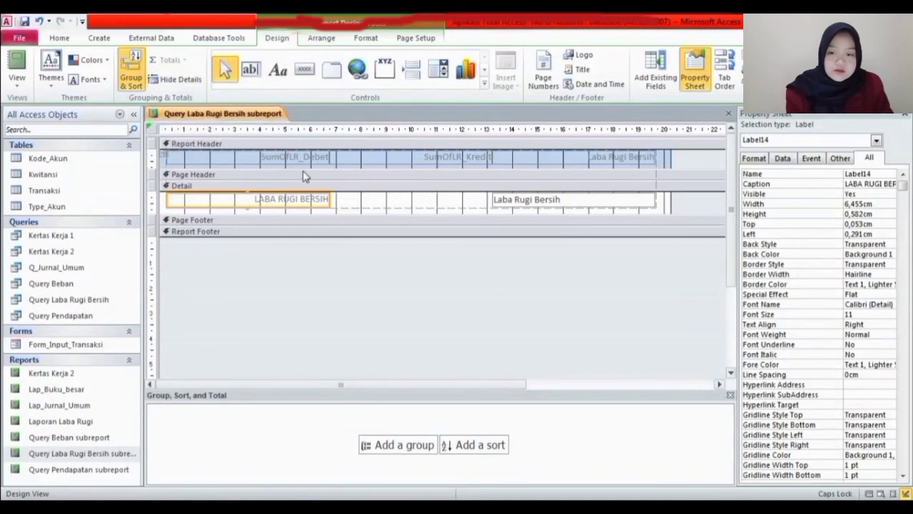
# - Merge the LABA RUGI BERSIH label with the empty cell beside it and left-align its text
pyautogui.click(346, 200)
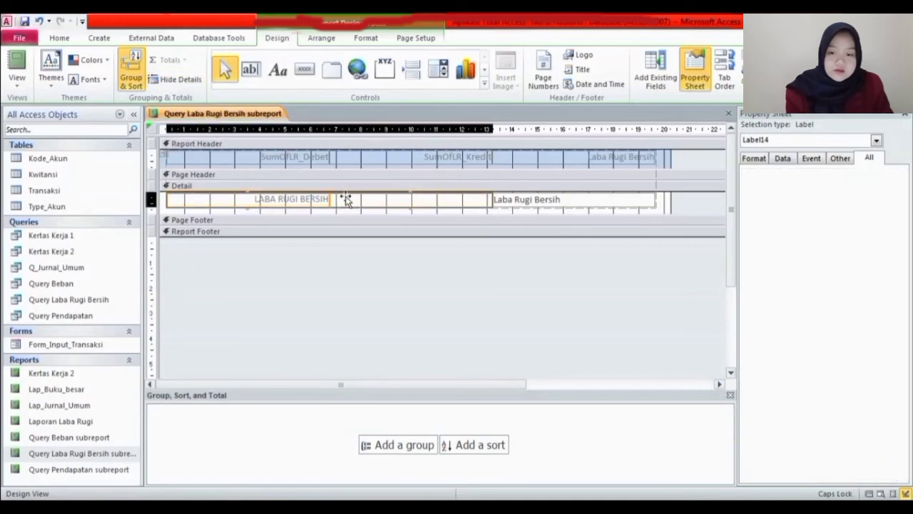
pyautogui.click(321, 38)
pyautogui.click(329, 61)
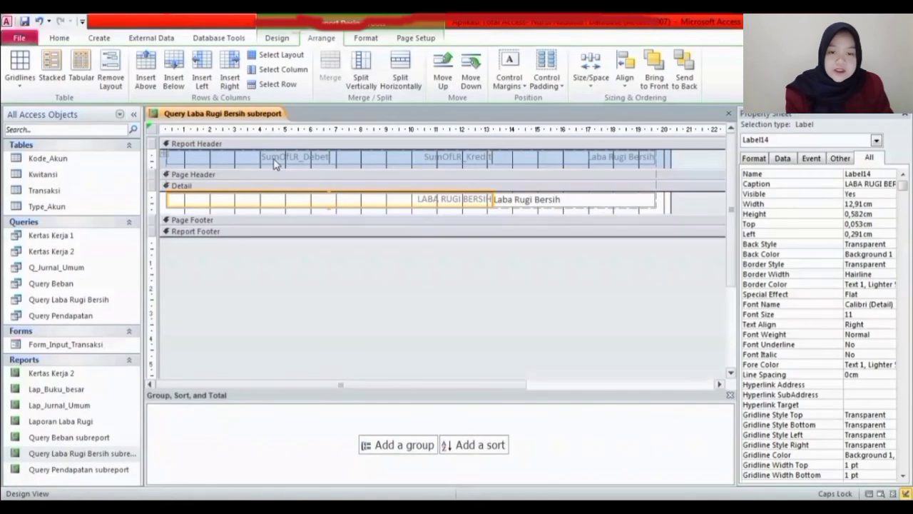
pyautogui.click(71, 37)
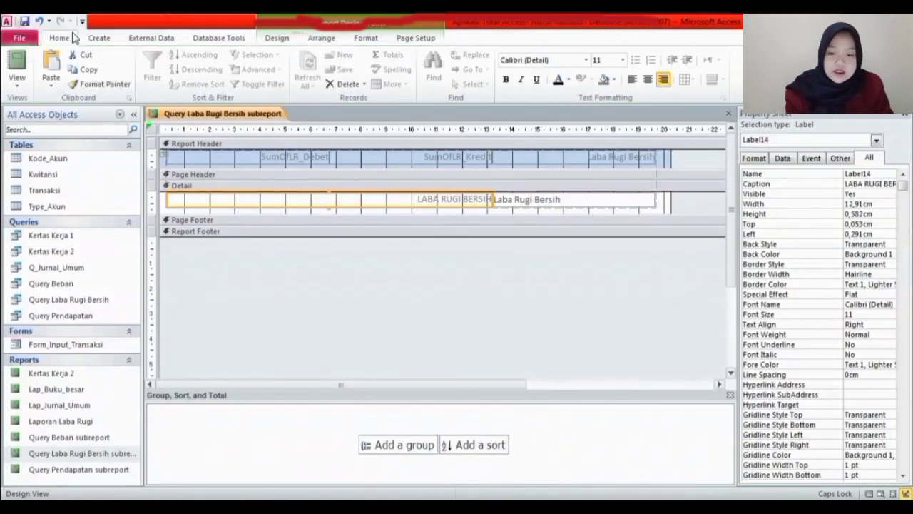
pyautogui.click(632, 79)
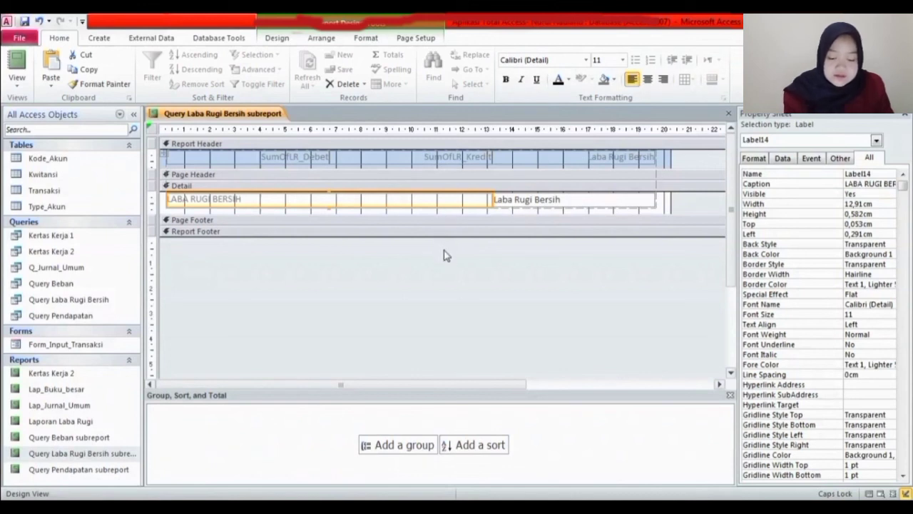
# - Delete the three column labels from the Report Header and collapse that section to zero height
pyautogui.click(661, 161)
pyautogui.moveTo(661, 161); pyautogui.dragTo(164, 162)
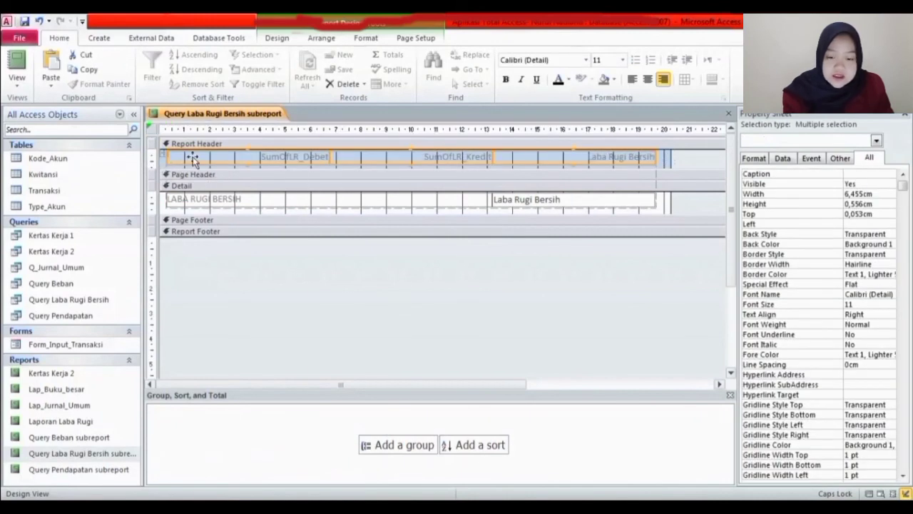
pyautogui.rightClick(193, 158)
pyautogui.click(227, 380)
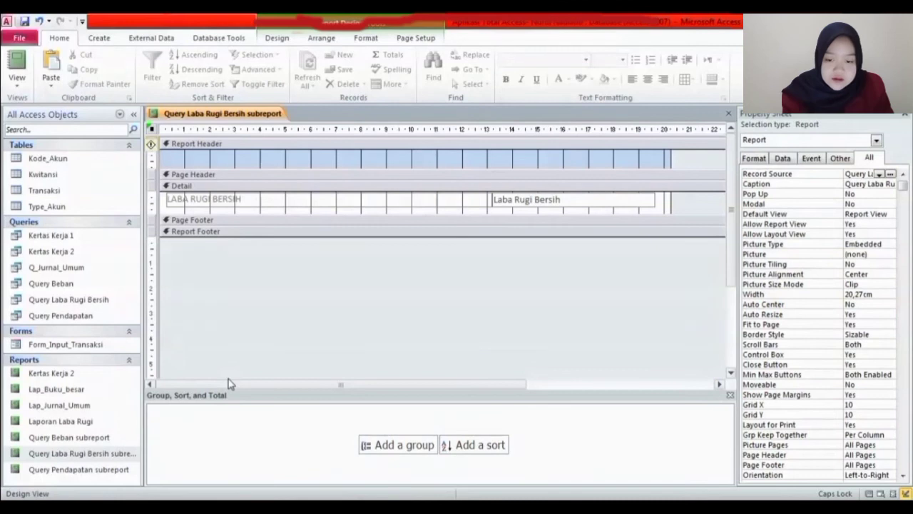
pyautogui.click(283, 178)
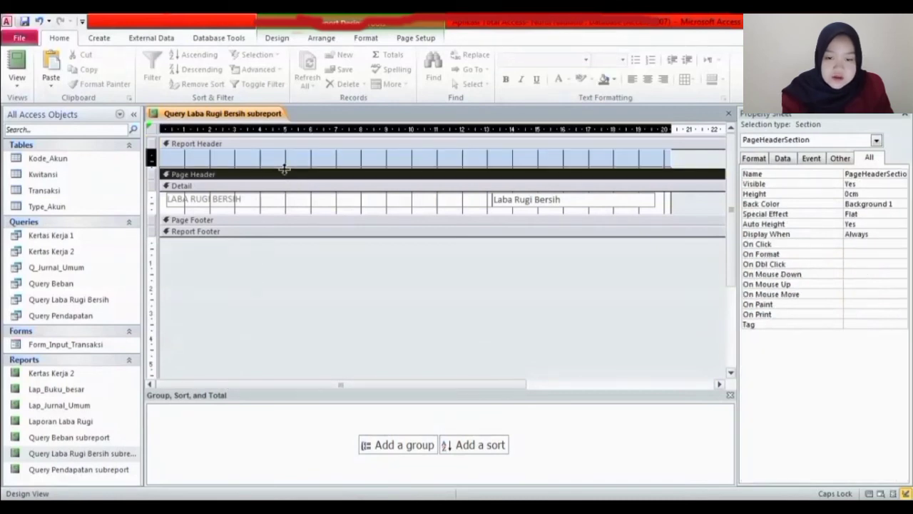
pyautogui.moveTo(286, 148); pyautogui.dragTo(285, 149)
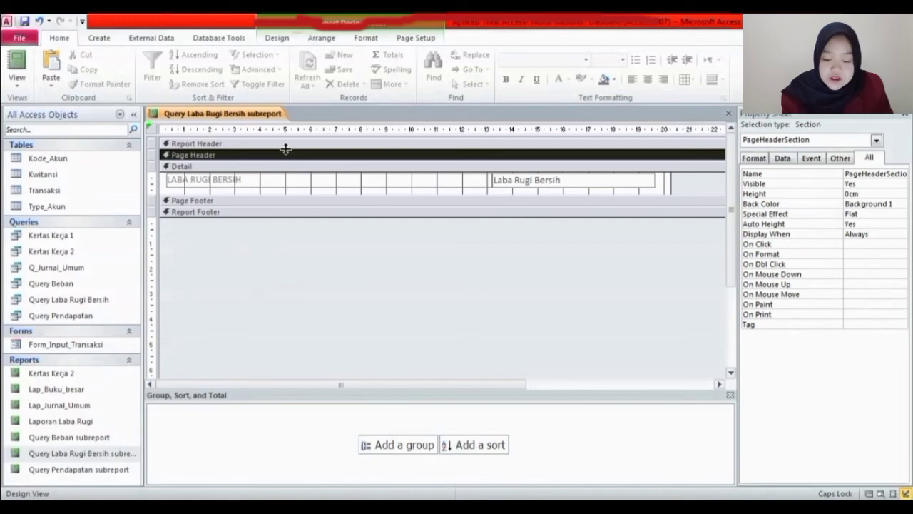
pyautogui.click(530, 183)
pyautogui.moveTo(492, 180); pyautogui.dragTo(474, 182)
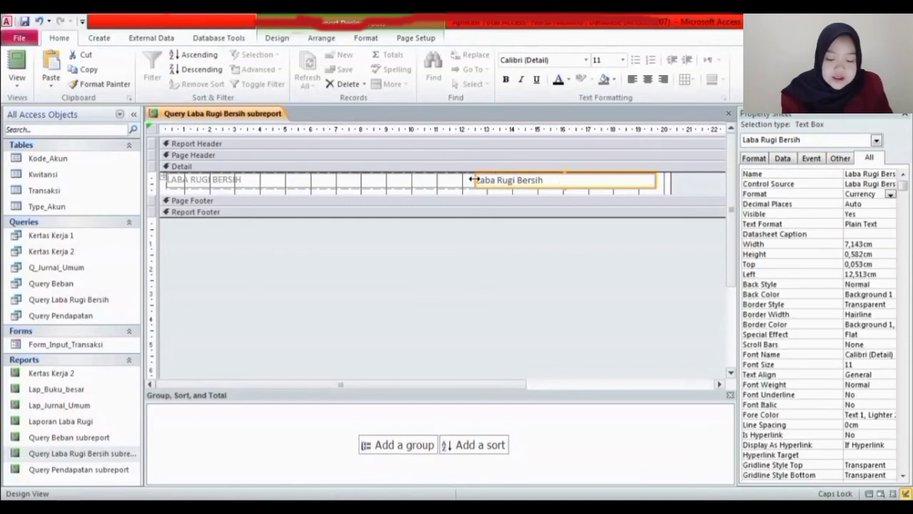
pyautogui.hotkey('ctrl', 'z')
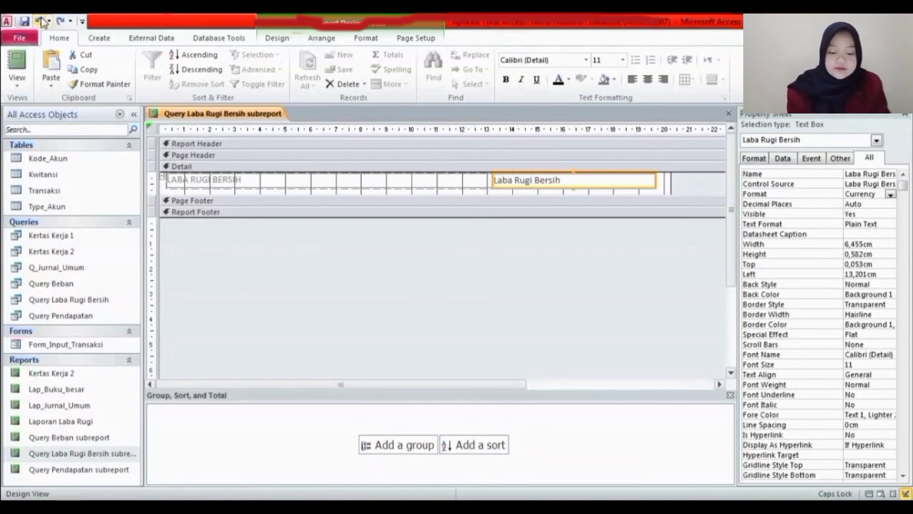
# - Narrow the LABA RUGI BERSIH label to about 11.9 cm so the Laba Rugi Bersih field shifts closer to it
pyautogui.click(477, 179)
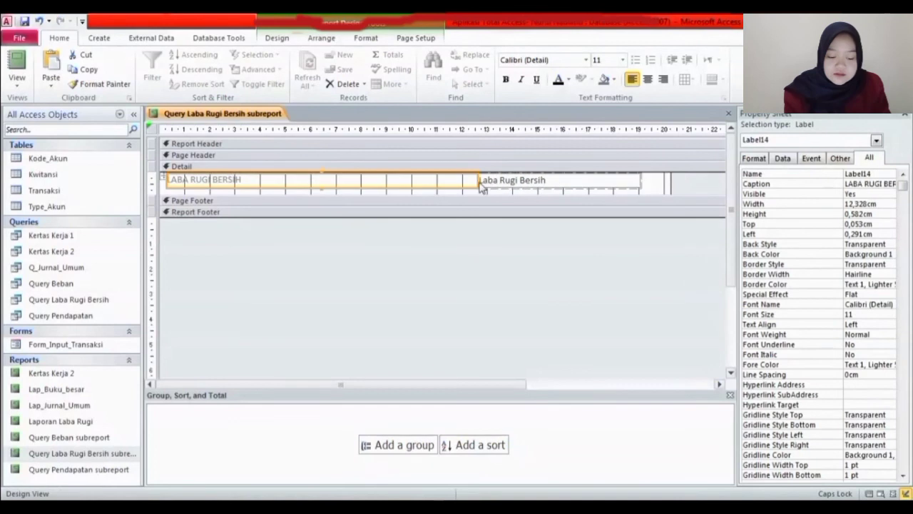
pyautogui.moveTo(477, 180); pyautogui.dragTo(428, 190)
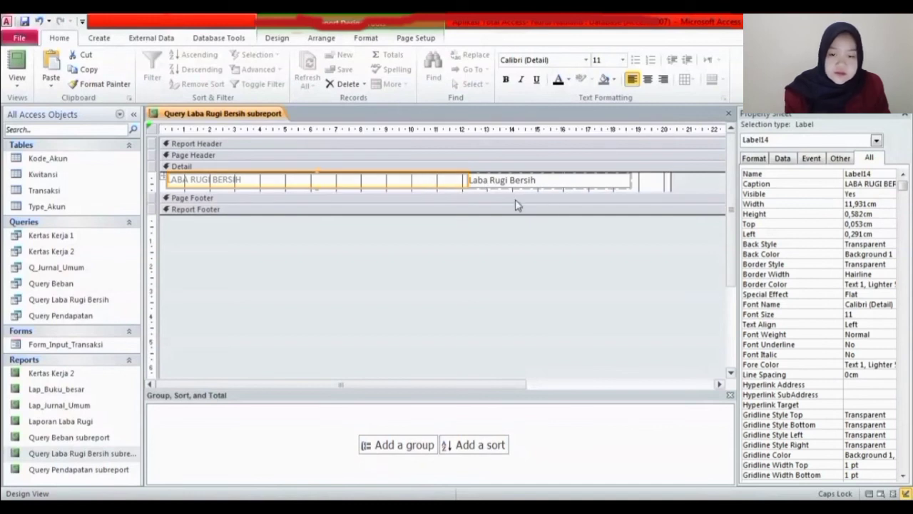
pyautogui.click(475, 265)
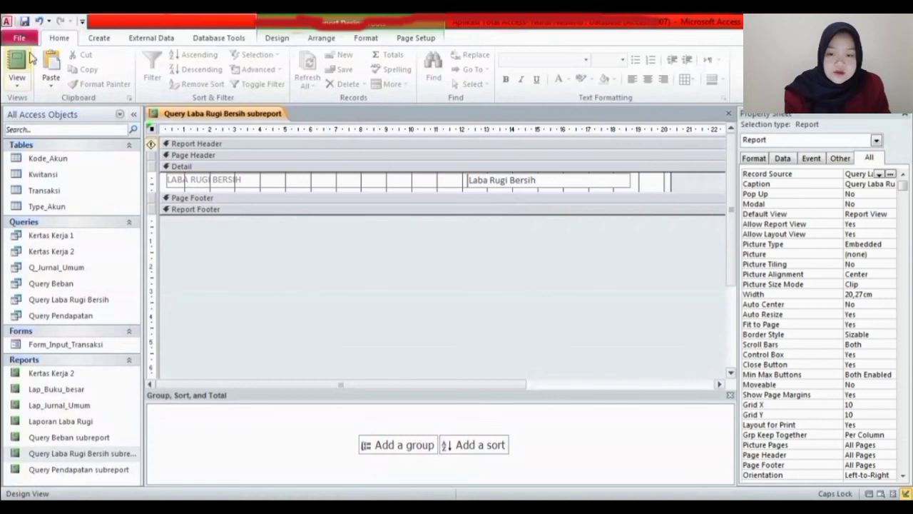
# - Display the Query Laba Rugi Bersih subreport in Report View to check its label and amount
pyautogui.click(19, 96)
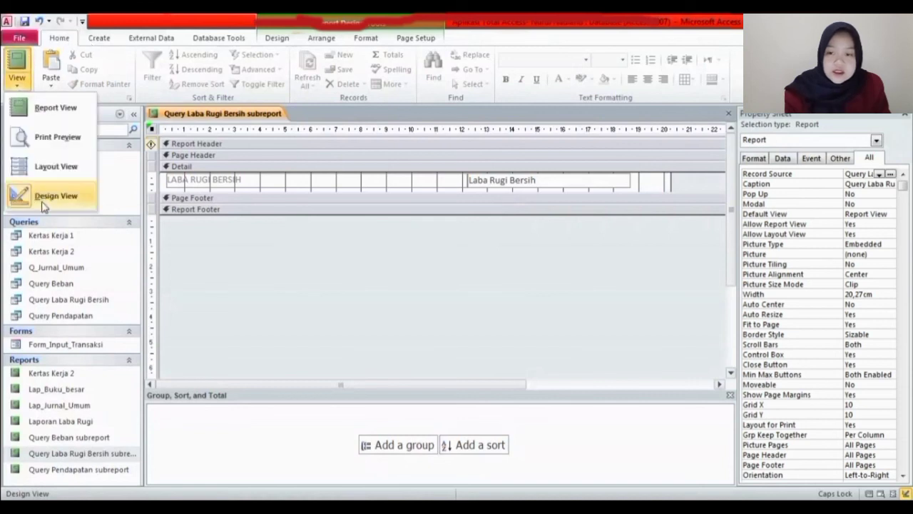
pyautogui.click(42, 194)
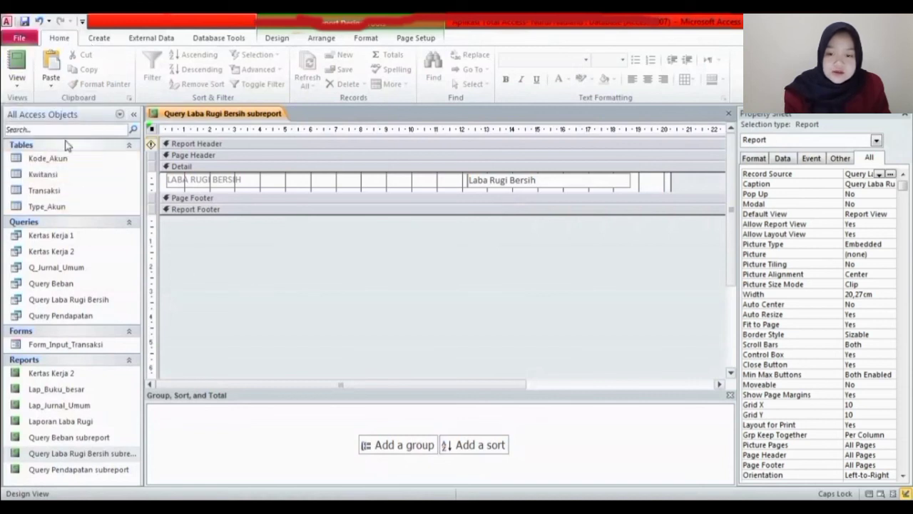
pyautogui.click(27, 86)
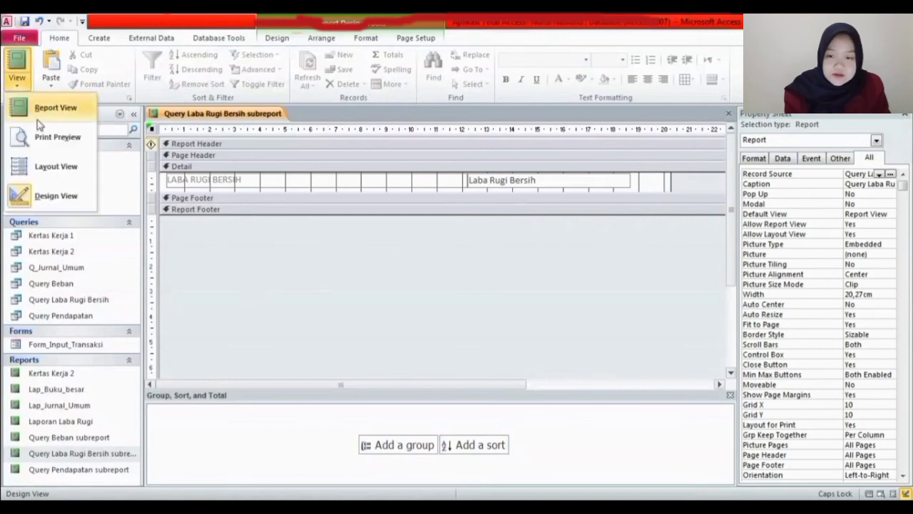
pyautogui.click(57, 195)
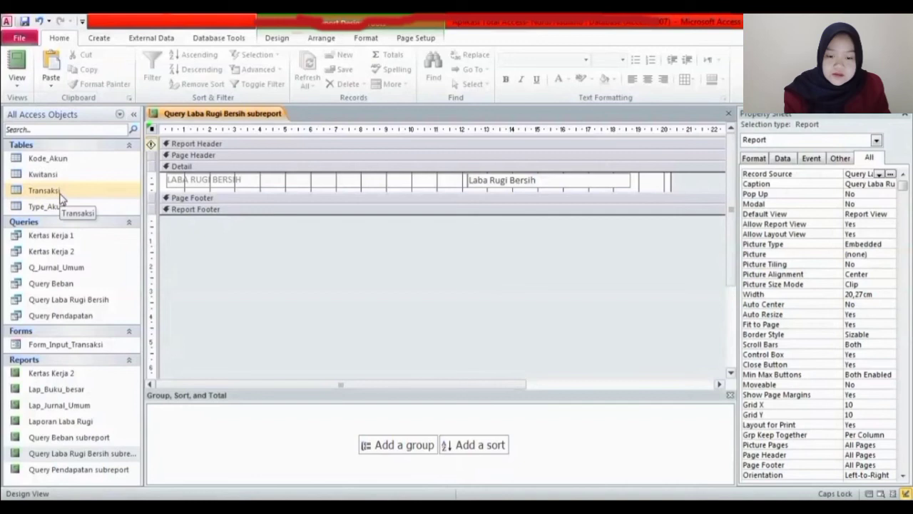
pyautogui.click(18, 62)
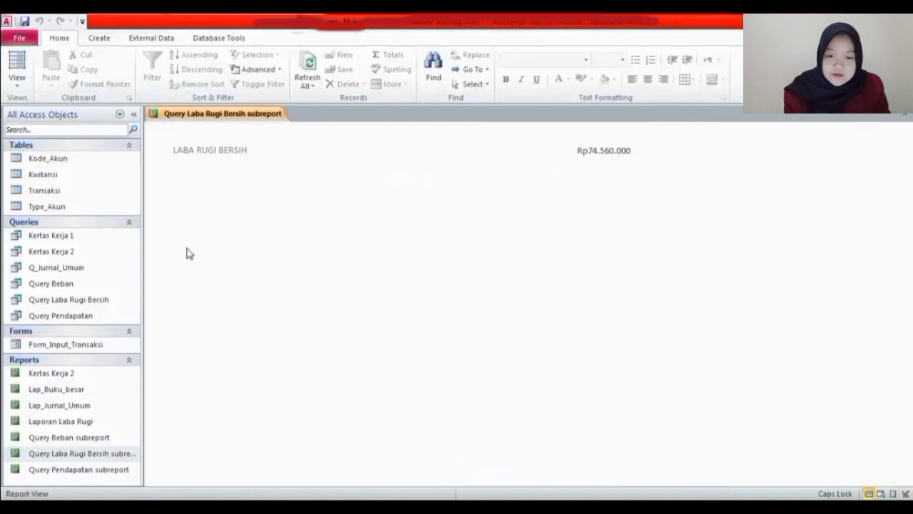
# - Open the Laporan Laba Rugi report in Design View and close the Query Laba Rugi Bersih subreport
pyautogui.doubleClick(97, 421)
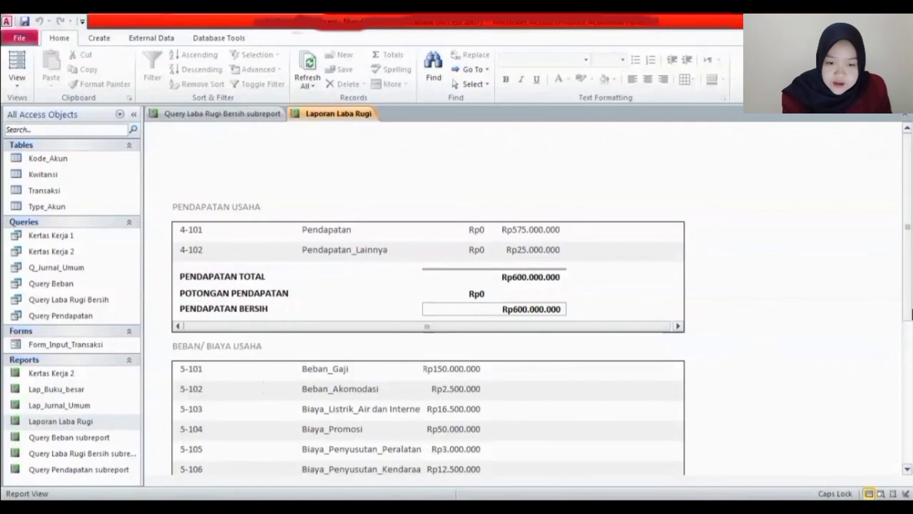
pyautogui.moveTo(911, 176)
pyautogui.mouseDown()
pyautogui.moveTo(911, 305)
pyautogui.moveTo(912, 180)
pyautogui.mouseUp()
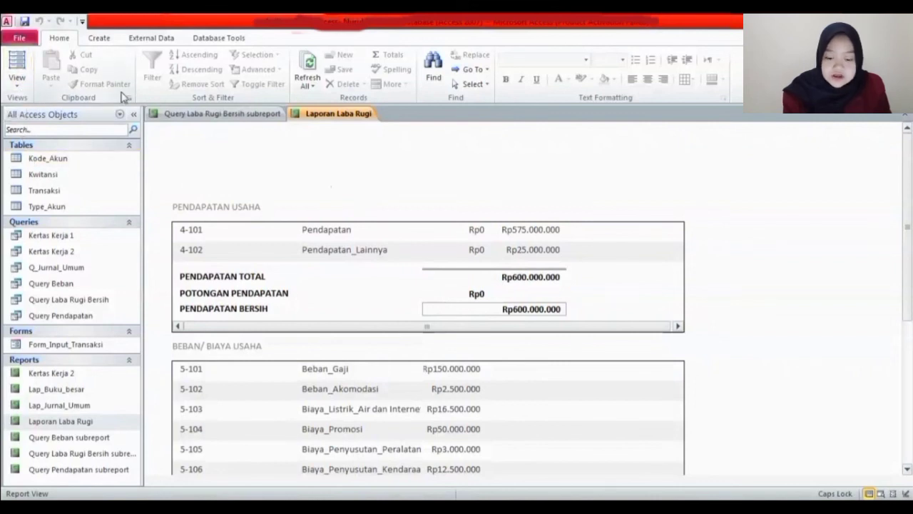
pyautogui.rightClick(325, 119)
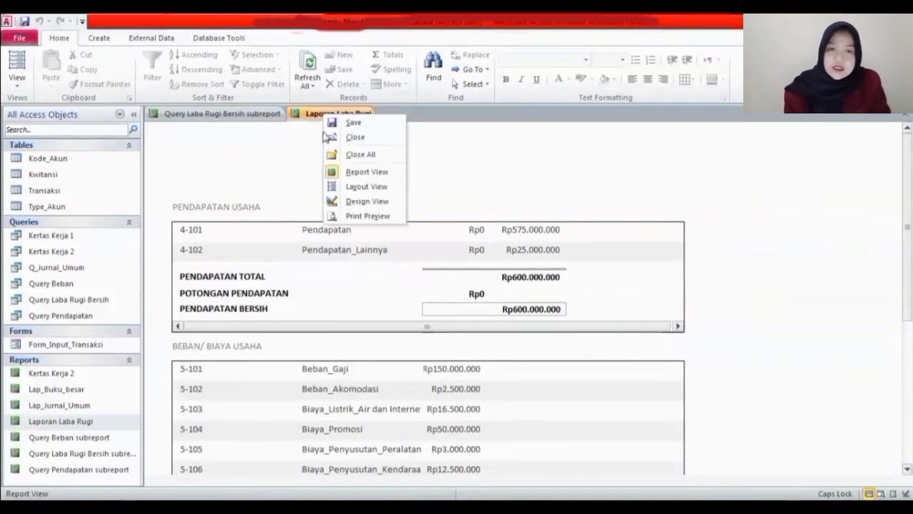
pyautogui.click(356, 201)
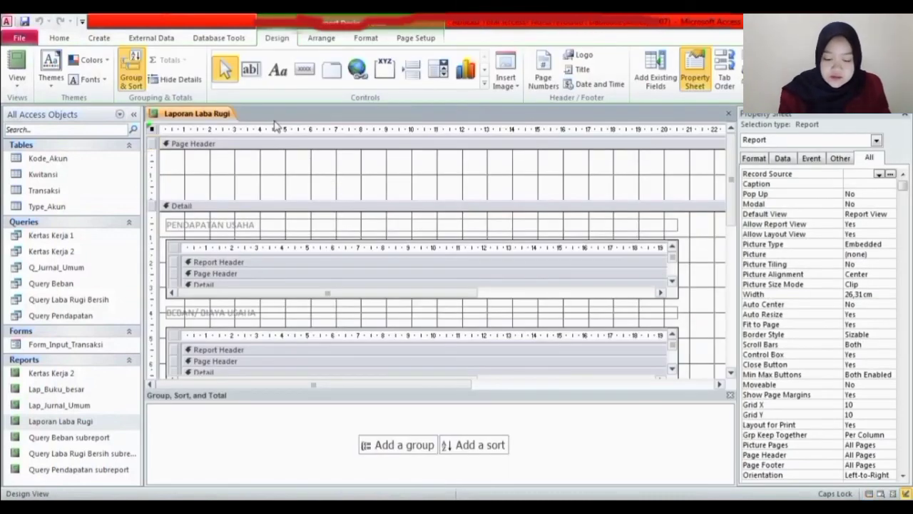
# - Add a label reading "LAPORAN LABA RUGI" in the Page Header section
pyautogui.click(278, 71)
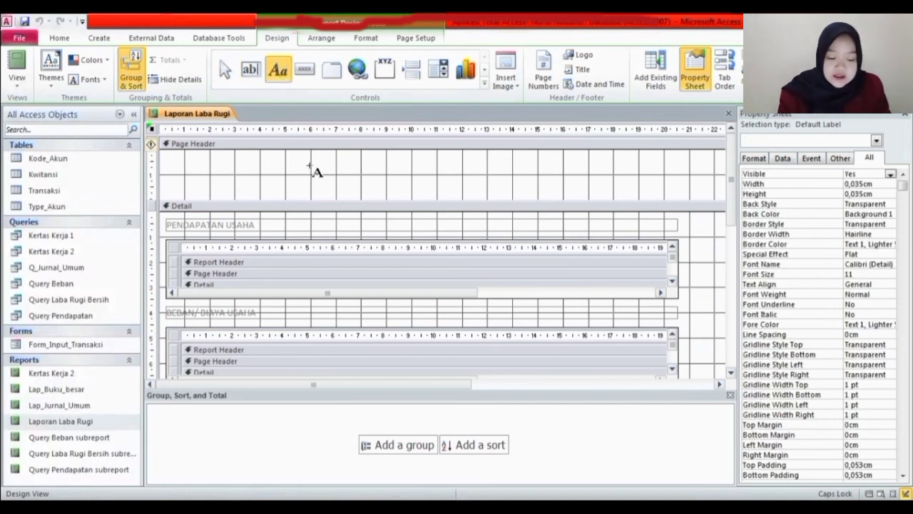
pyautogui.press('Escape')
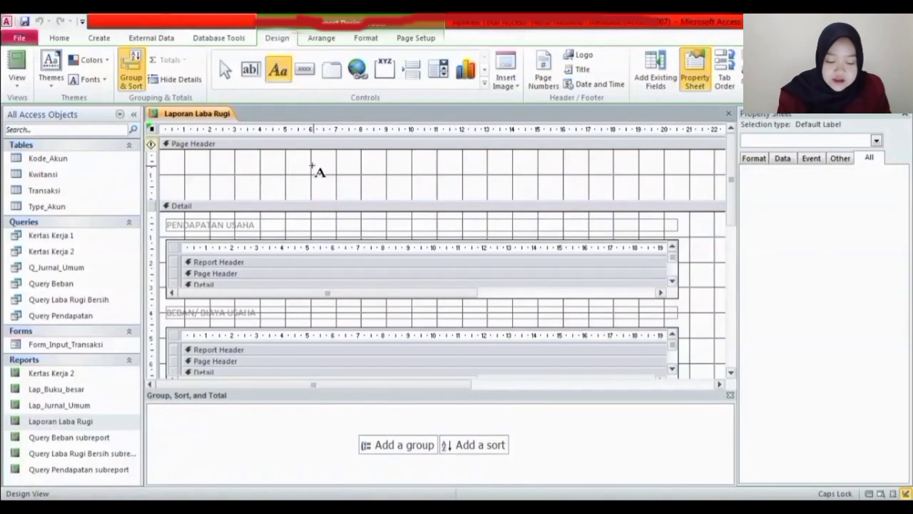
pyautogui.click(314, 171)
pyautogui.write('LAPORAN LABA RUGI')
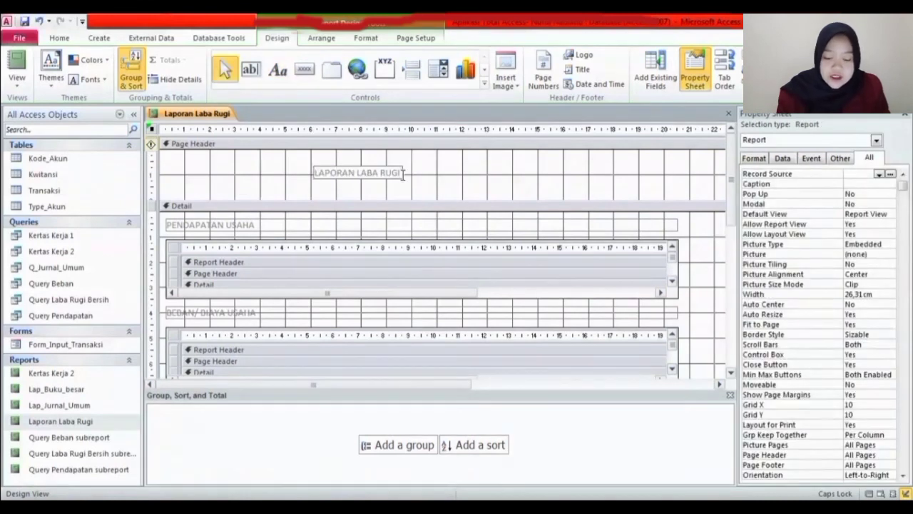
# - Move the LAPORAN LABA RUGI label to the start of the Page Header and widen it to about 20.4 cm
pyautogui.click(316, 168)
pyautogui.moveTo(316, 168); pyautogui.dragTo(164, 159)
pyautogui.moveTo(254, 163); pyautogui.dragTo(681, 169)
# - Narrow the report to about 21 cm, so it ends just past the Page Header label
pyautogui.moveTo(442, 385); pyautogui.dragTo(568, 384)
pyautogui.moveTo(674, 179); pyautogui.dragTo(537, 200)
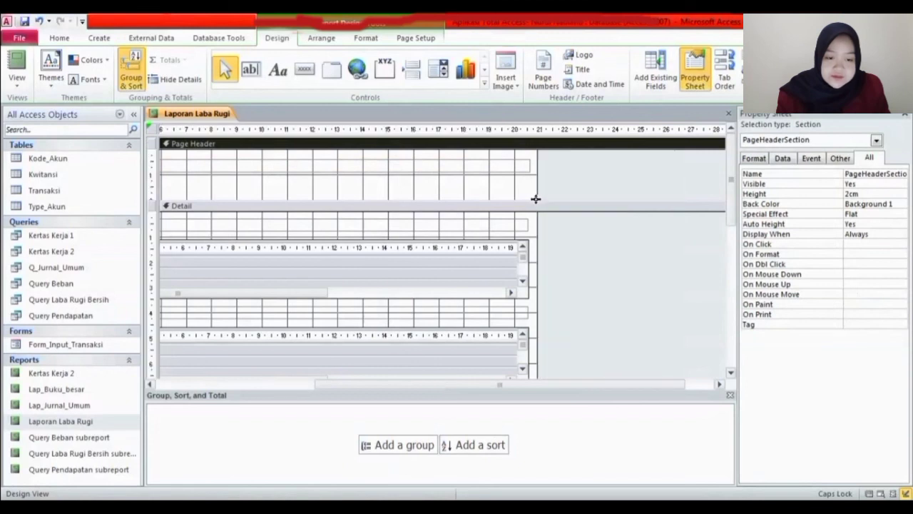
pyautogui.moveTo(423, 385); pyautogui.dragTo(236, 414)
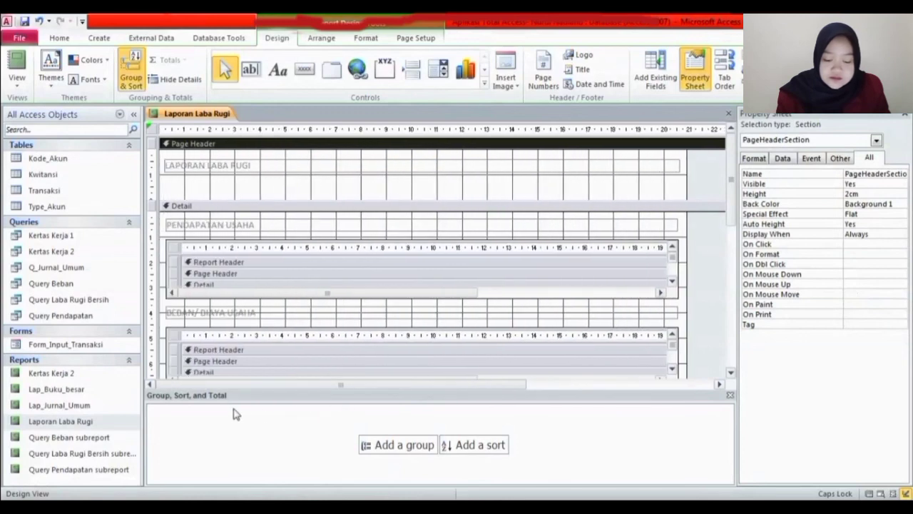
# - Duplicate the LAPORAN LABA RUGI label twice and stack the three labels in the Page Header
pyautogui.click(287, 165)
pyautogui.hotkey('ctrl', 'c')
pyautogui.hotkey('ctrl', 'v')
pyautogui.hotkey('ctrl', 'v')
pyautogui.click(342, 194)
pyautogui.moveTo(273, 158); pyautogui.dragTo(272, 192)
pyautogui.moveTo(269, 171); pyautogui.dragTo(273, 180)
pyautogui.moveTo(265, 164); pyautogui.dragTo(260, 157)
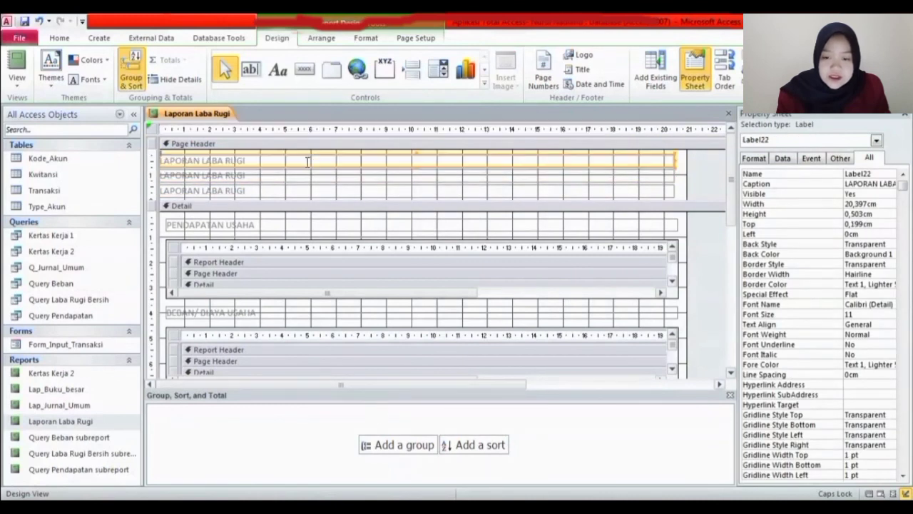
# - Replace the middle Page Header label's text with "KLINIK DR." followed by the doctor's name
pyautogui.click(328, 173)
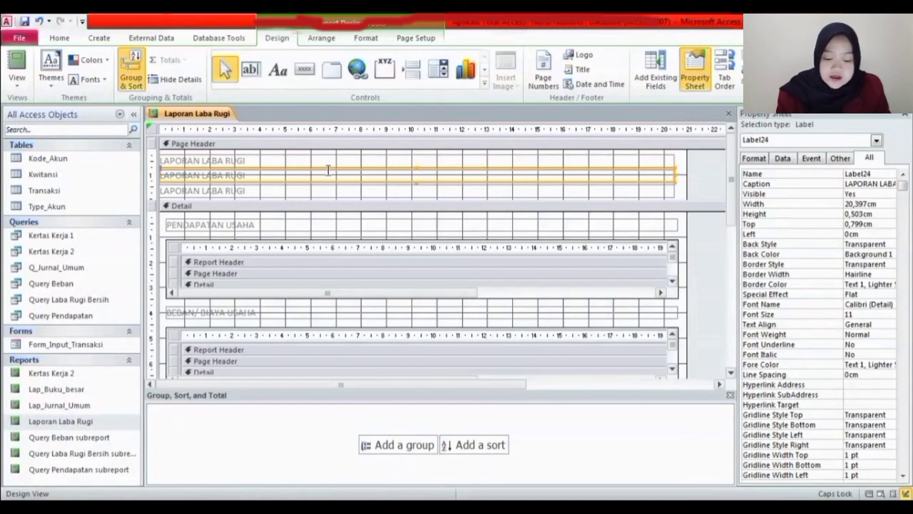
pyautogui.click(328, 170)
pyautogui.press('BackSpace')
pyautogui.press('BackSpace')
pyautogui.press('BackSpace')
pyautogui.press('BackSpace')
pyautogui.press('BackSpace')
pyautogui.press('BackSpace')
pyautogui.press('BackSpace')
pyautogui.press('BackSpace')
pyautogui.press('BackSpace')
pyautogui.press('BackSpace')
pyautogui.press('BackSpace')
pyautogui.press('BackSpace')
pyautogui.press('BackSpace')
pyautogui.press('BackSpace')
pyautogui.press('BackSpace')
pyautogui.press('BackSpace')
pyautogui.press('BackSpace')
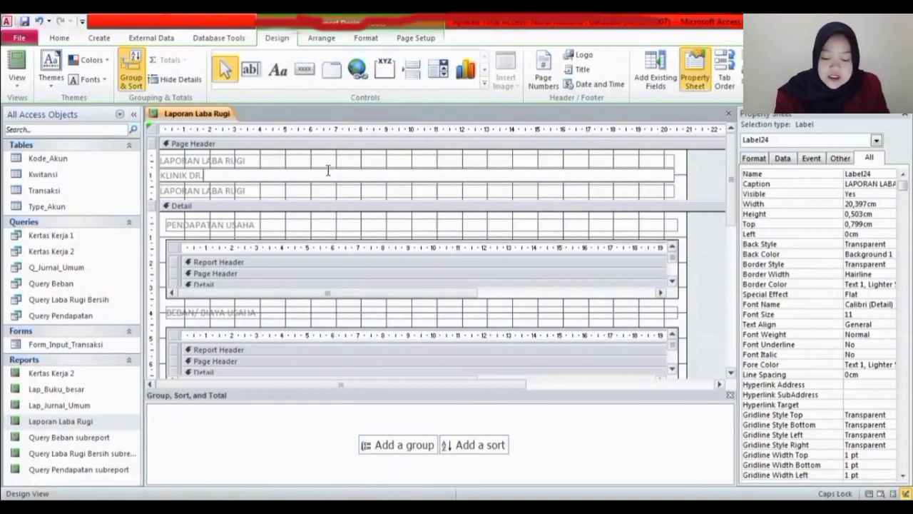
pyautogui.write('HAN')
# - Replace the third Page Header label's text with "PERIODE DESEMBER 2020"
pyautogui.click(295, 193)
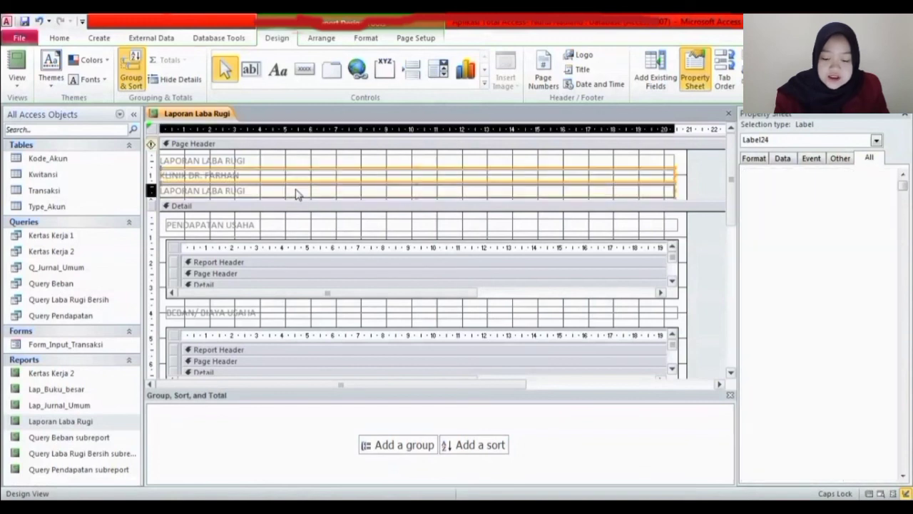
pyautogui.press('Up')
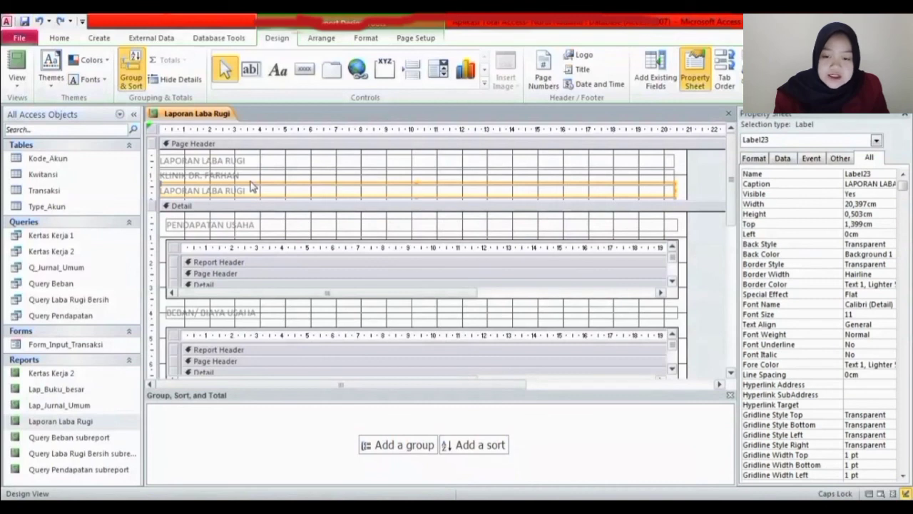
pyautogui.click(248, 193)
pyautogui.moveTo(248, 193); pyautogui.dragTo(164, 191)
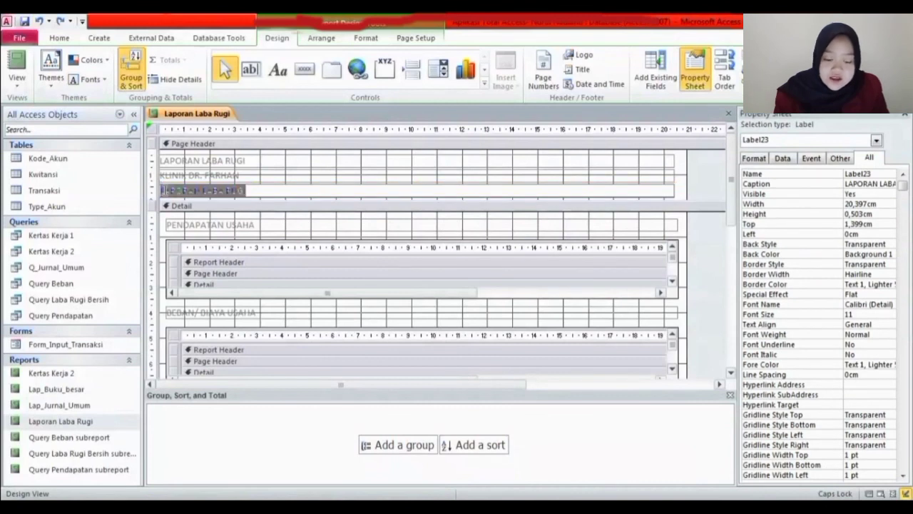
pyautogui.press('BackSpace')
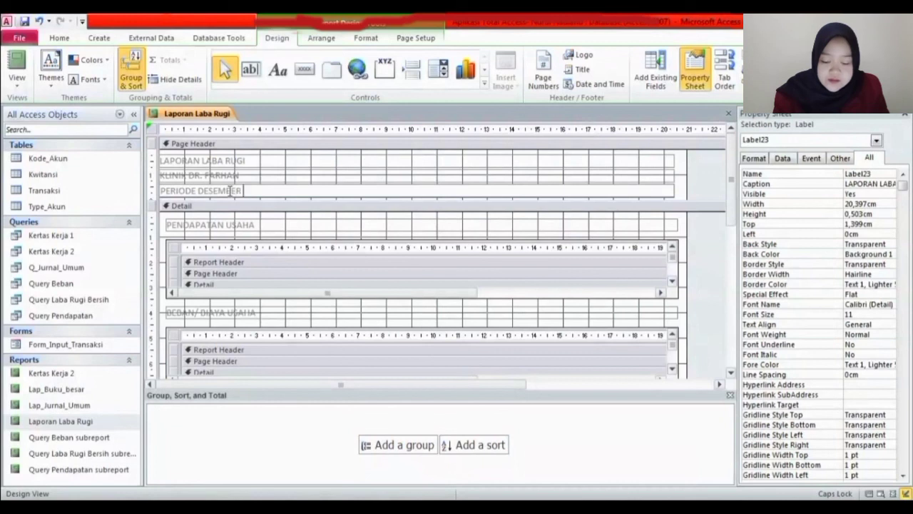
pyautogui.write('2020')
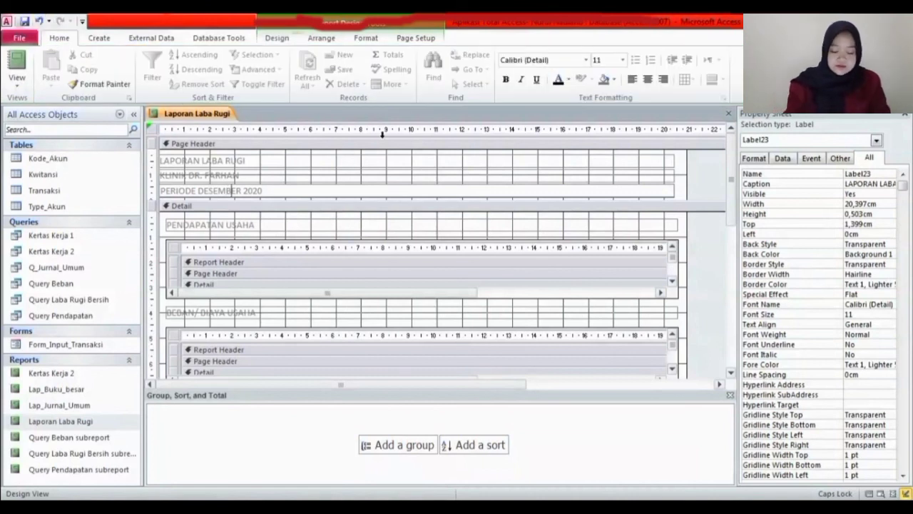
# - Format all three Page Header title labels as bold, black (Text 1) and centre-aligned
pyautogui.click(341, 165)
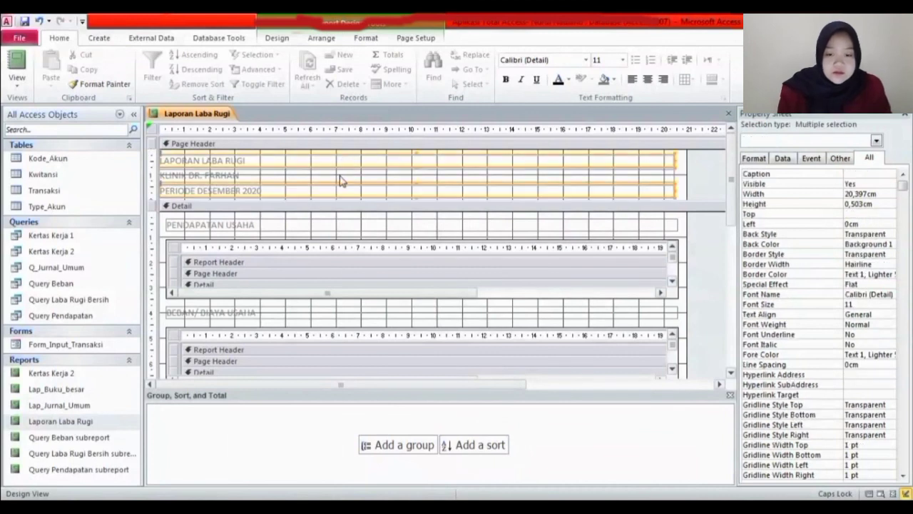
pyautogui.click(506, 79)
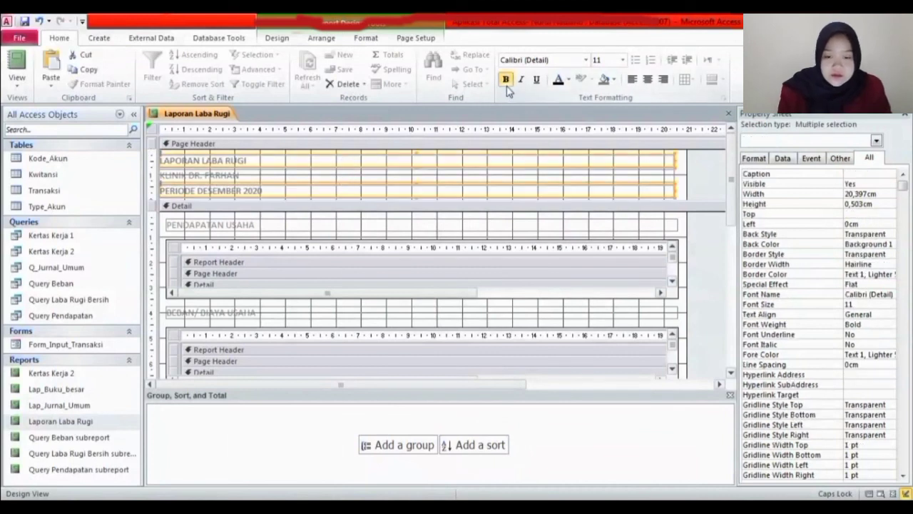
pyautogui.click(558, 79)
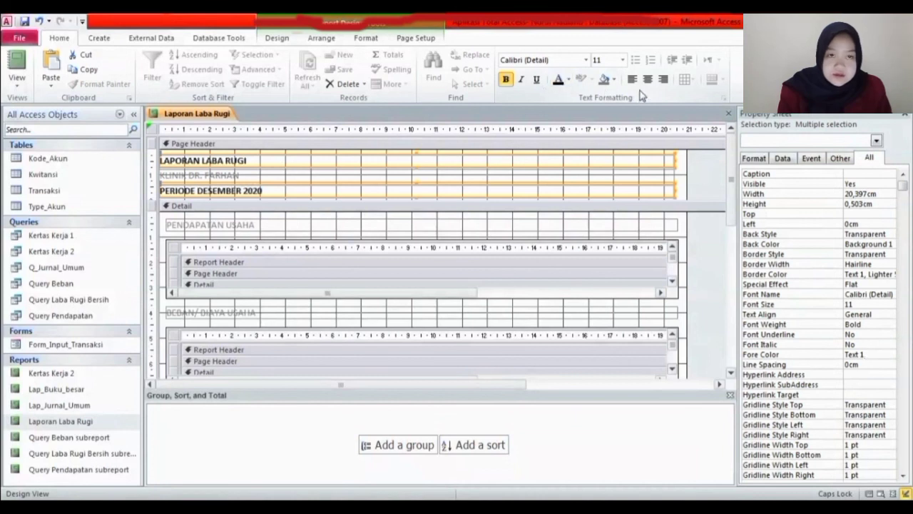
pyautogui.click(649, 82)
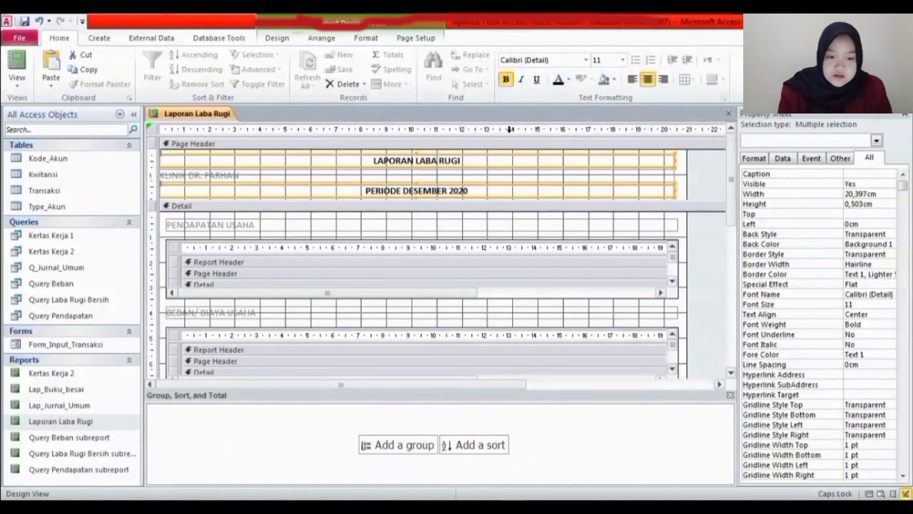
pyautogui.click(316, 177)
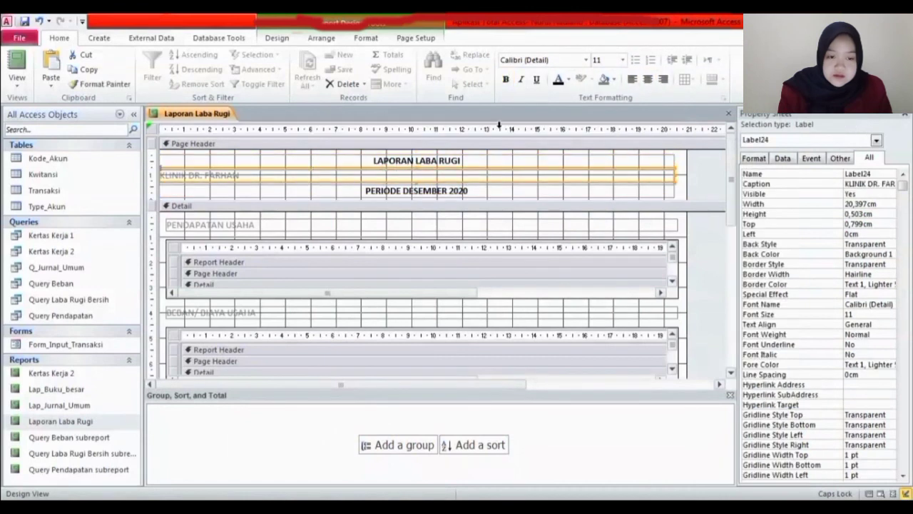
pyautogui.click(506, 79)
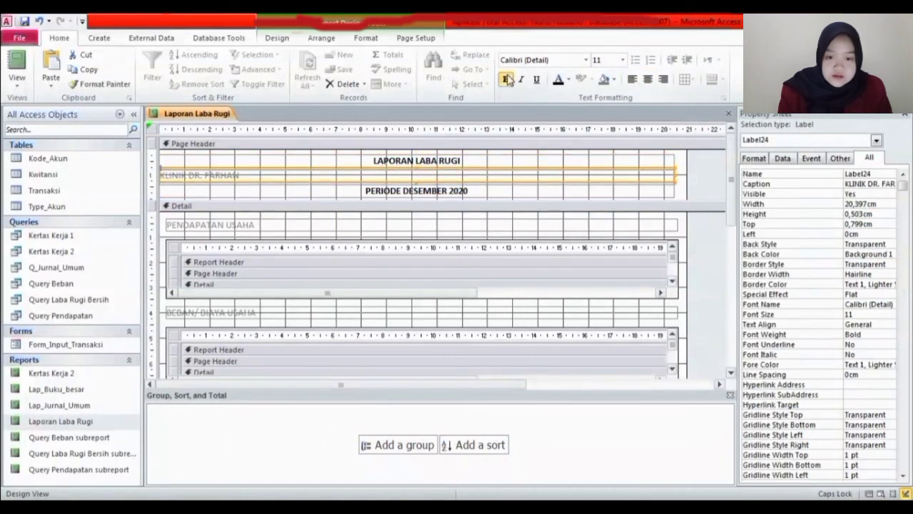
pyautogui.click(559, 80)
pyautogui.click(648, 79)
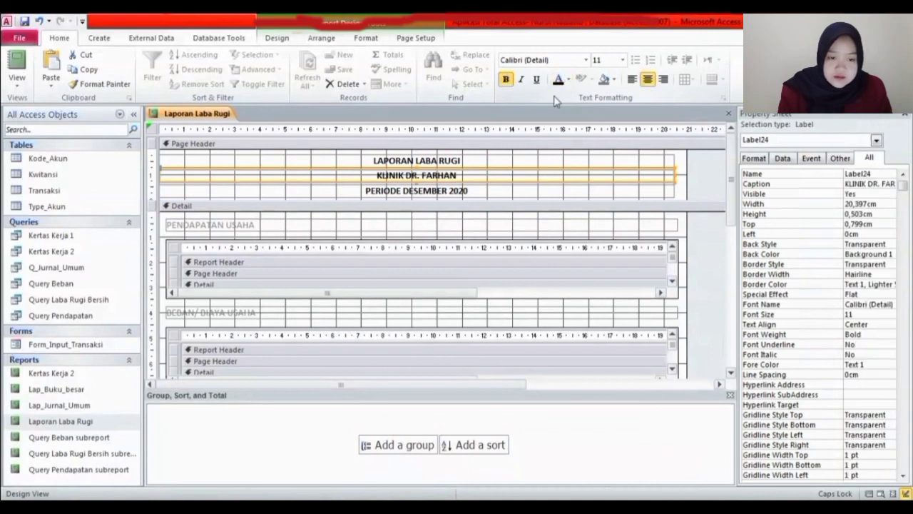
# - Show the report in Report View and check the title lines and the subreports below them
pyautogui.click(17, 61)
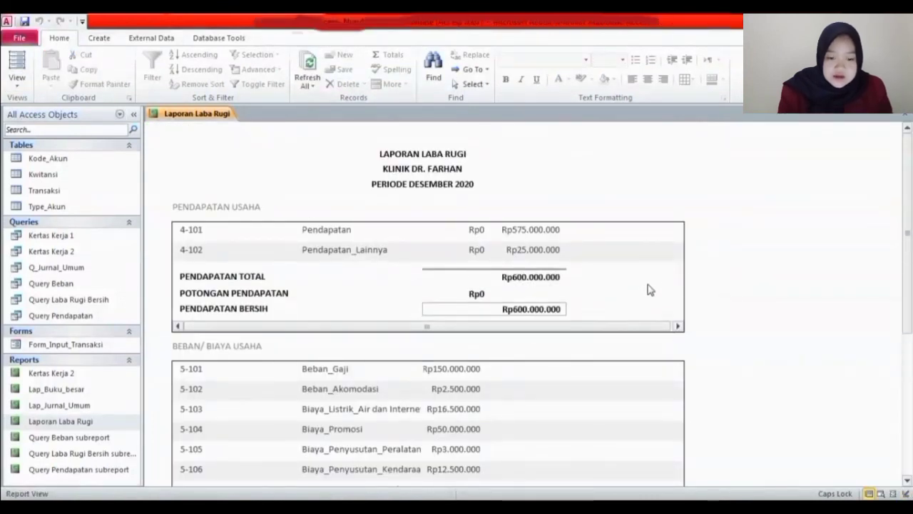
pyautogui.moveTo(908, 214); pyautogui.dragTo(900, 171)
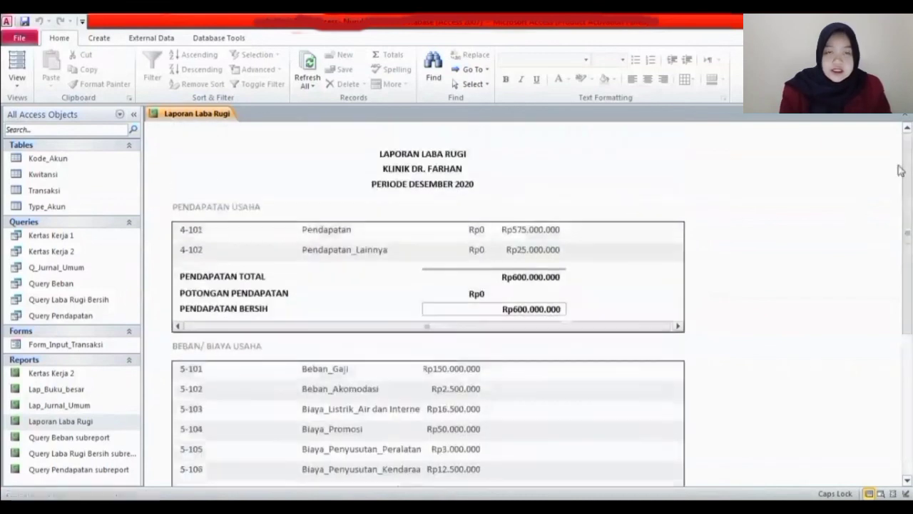